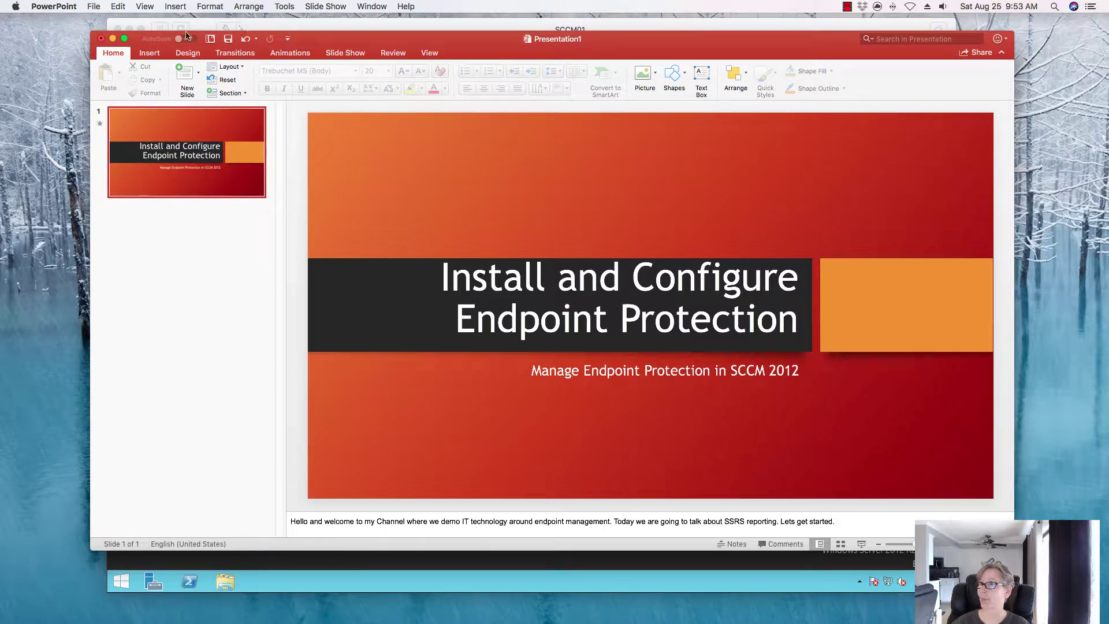
Step: Switch to the SCCM01 virtual machine in VMware Fusion and launch the Configuration Manager console
click(113, 39)
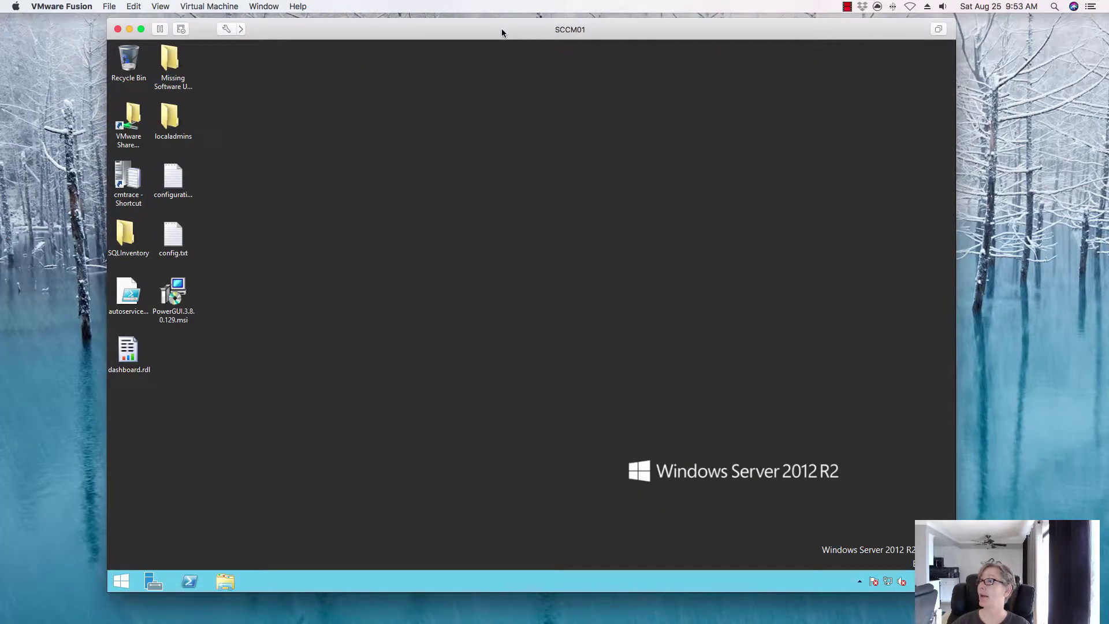
drag(504, 30, 512, 31)
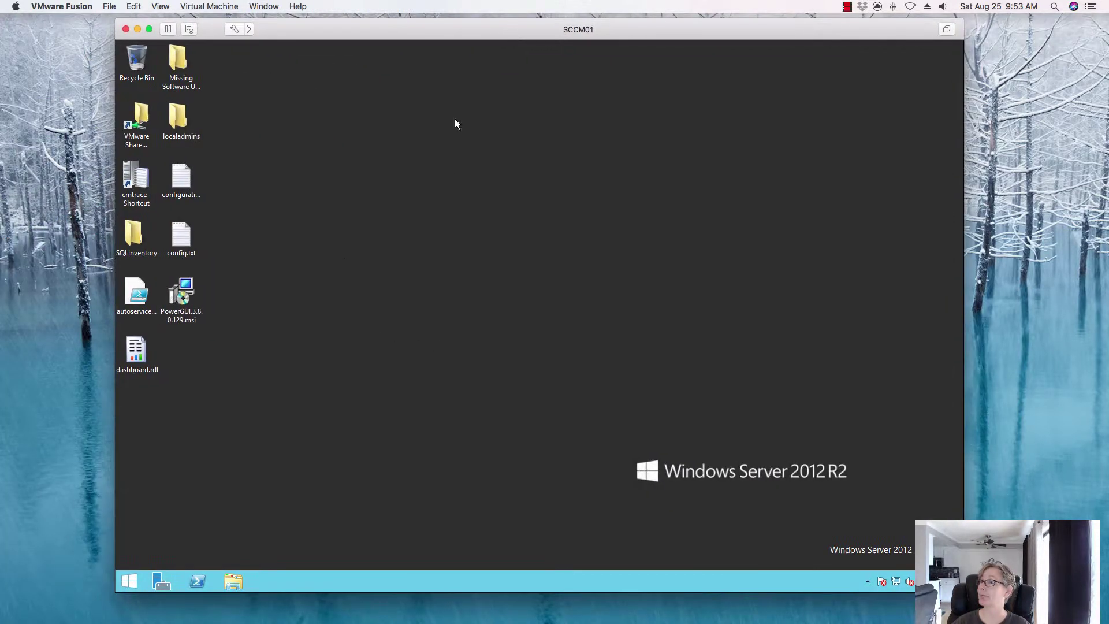
right_click(130, 581)
click(341, 496)
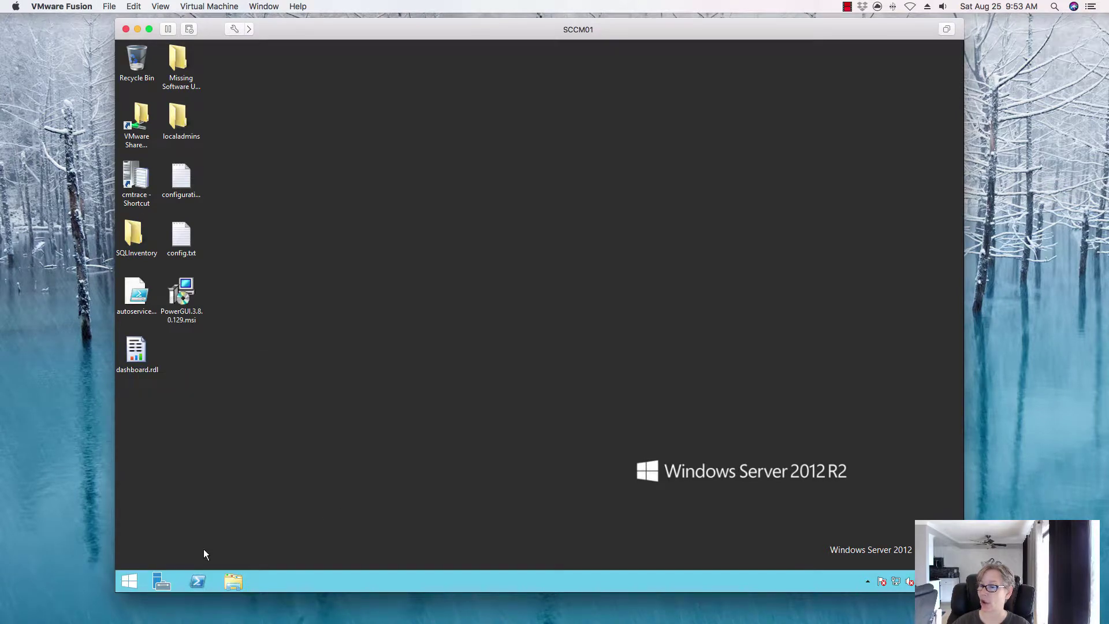
click(119, 572)
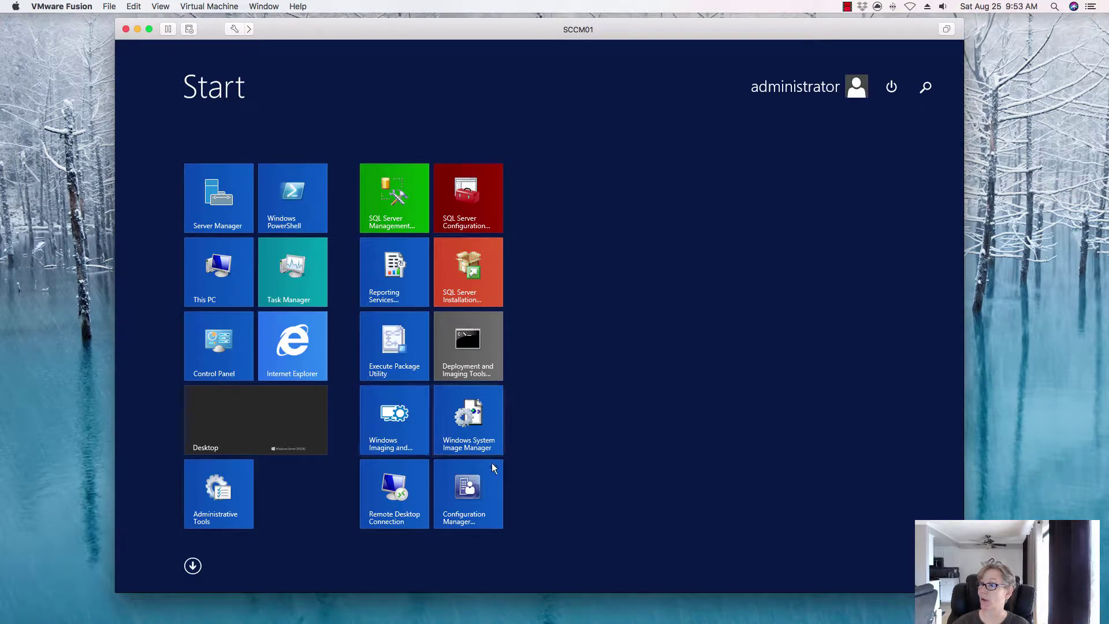
click(490, 482)
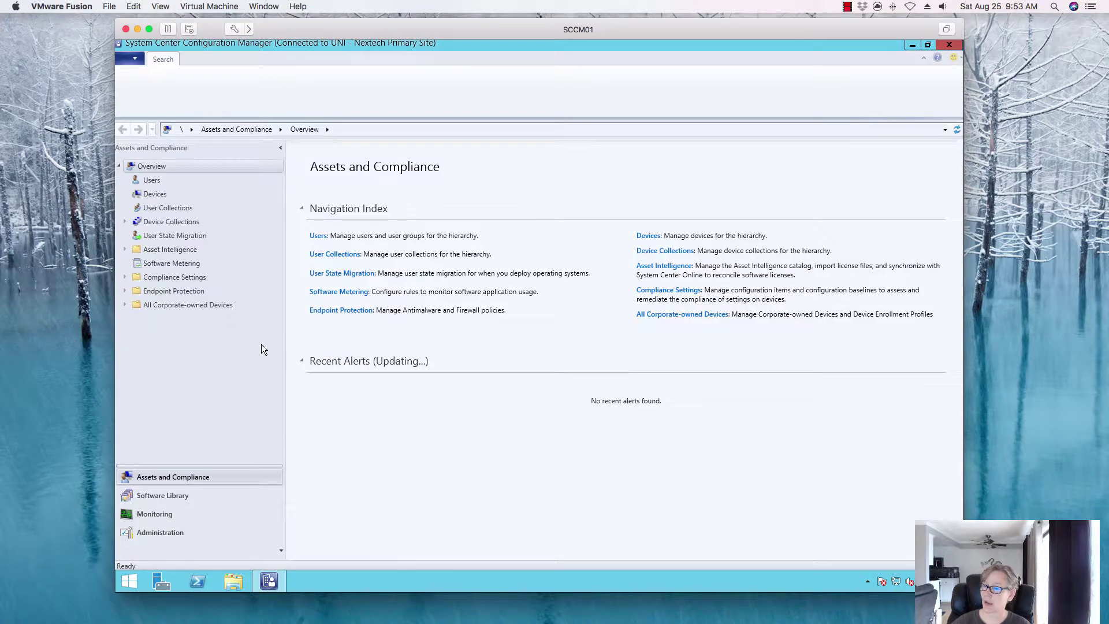
Step: Review the Endpoint Protection device settings in Default Client Settings, leaving them as they are
click(188, 537)
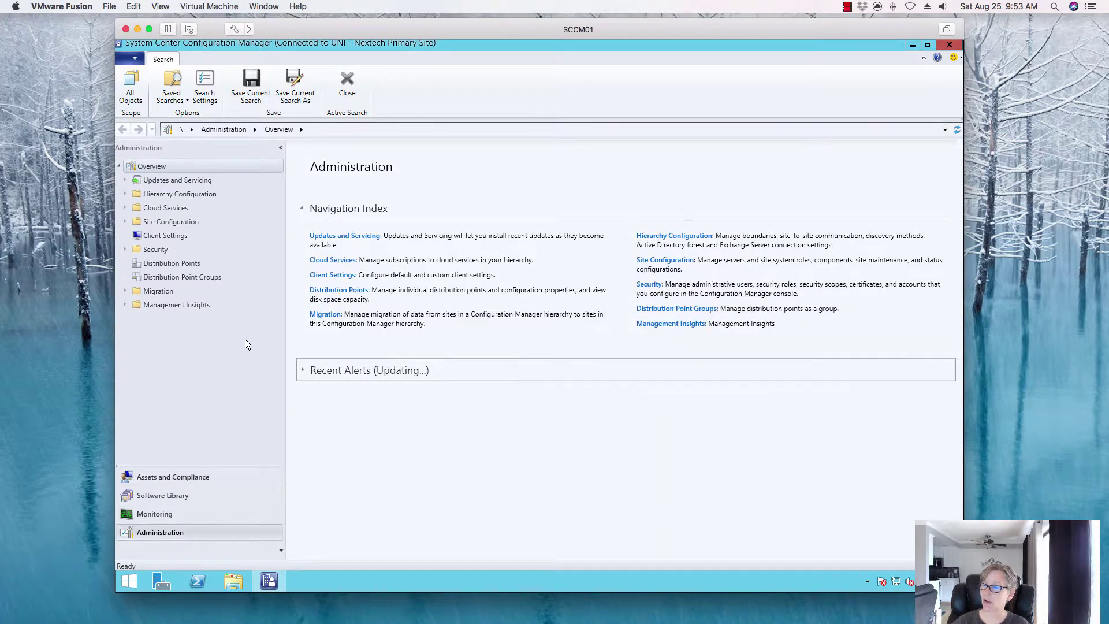
click(173, 237)
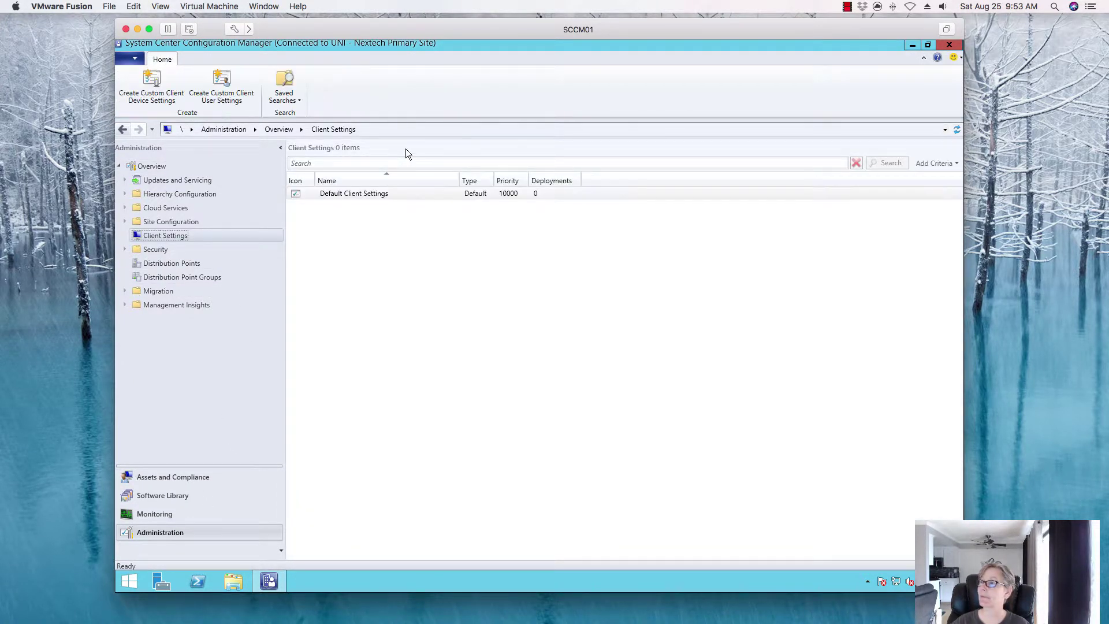
click(330, 86)
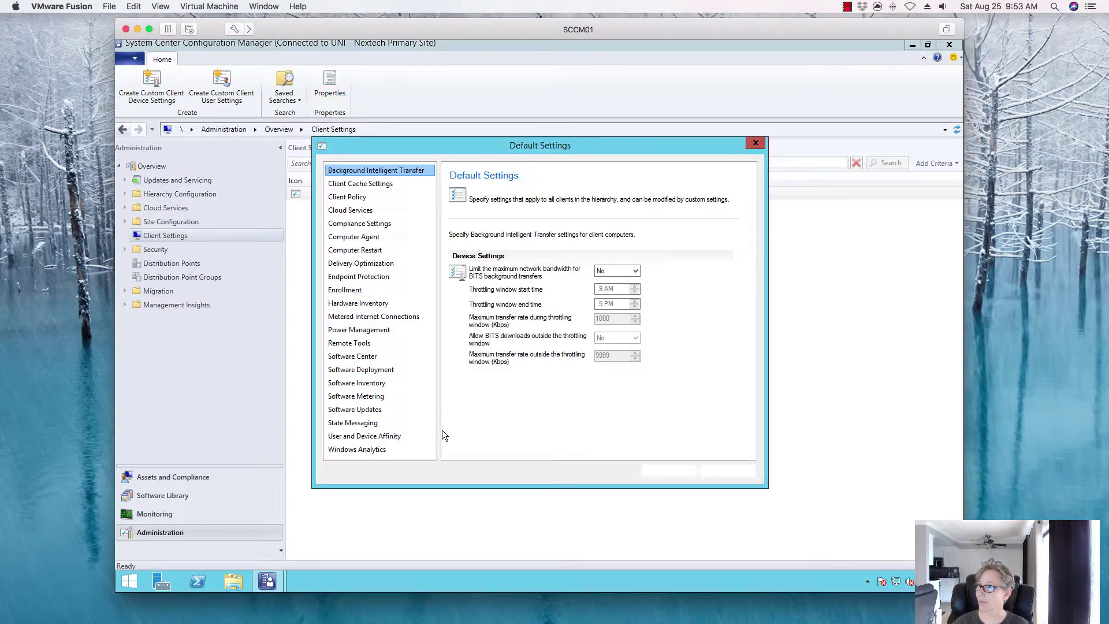
click(399, 276)
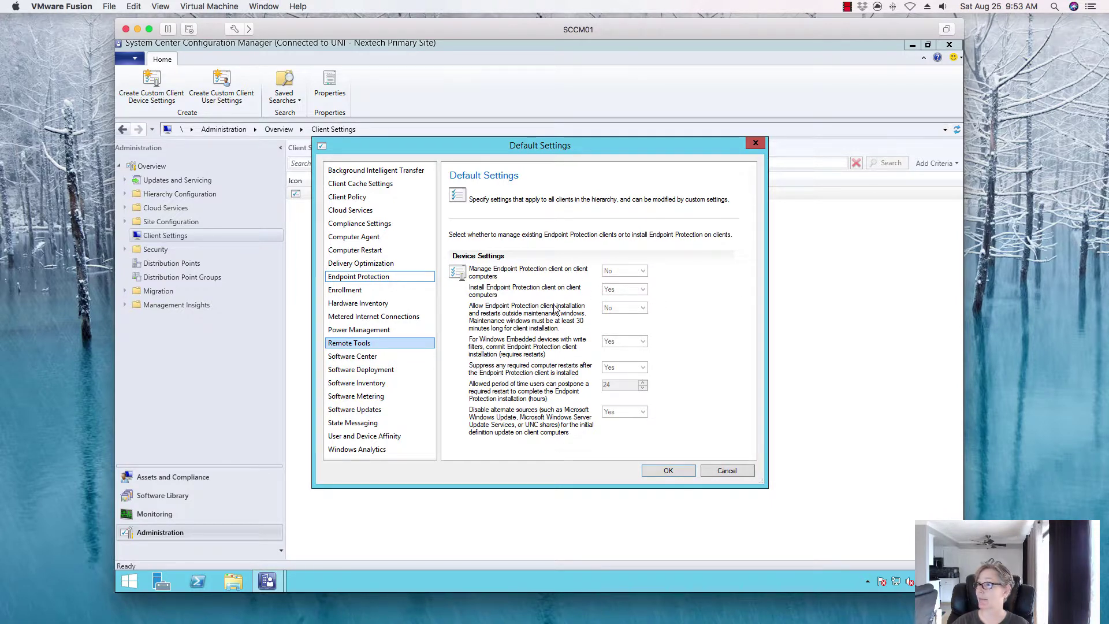
click(740, 473)
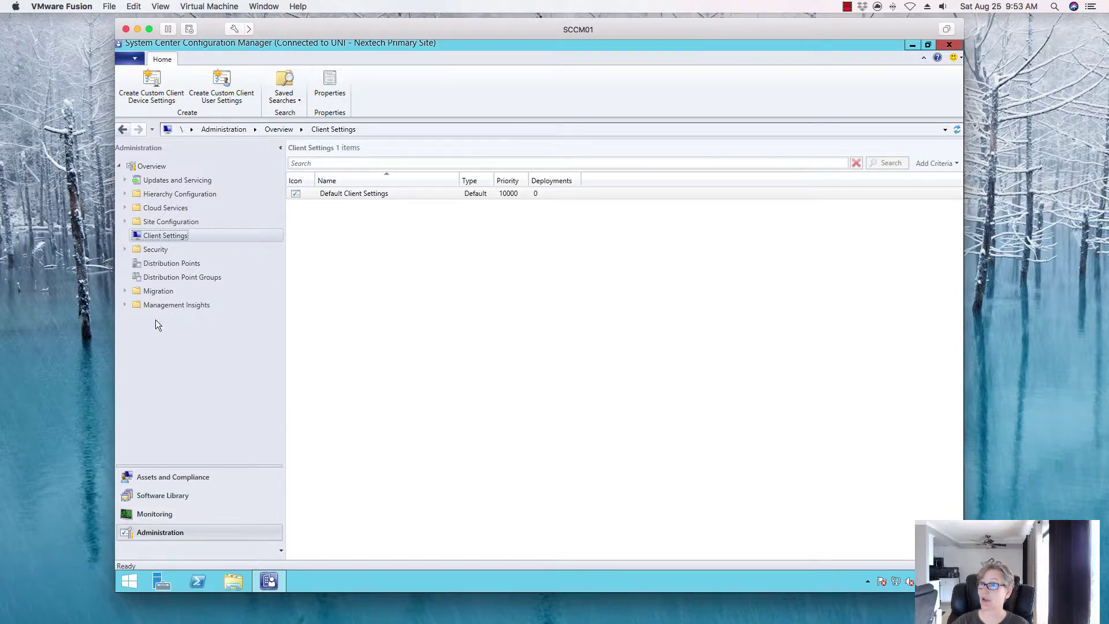
Step: Open Servers and Site System Roles under Site Configuration in the Administration workspace
click(125, 222)
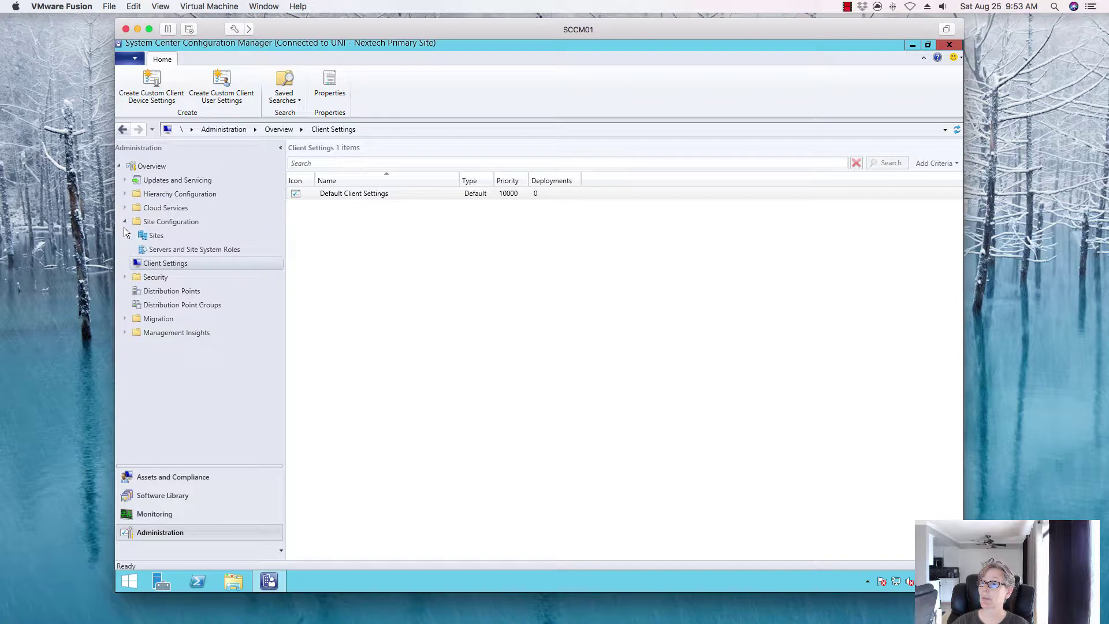
click(181, 252)
right_click(181, 252)
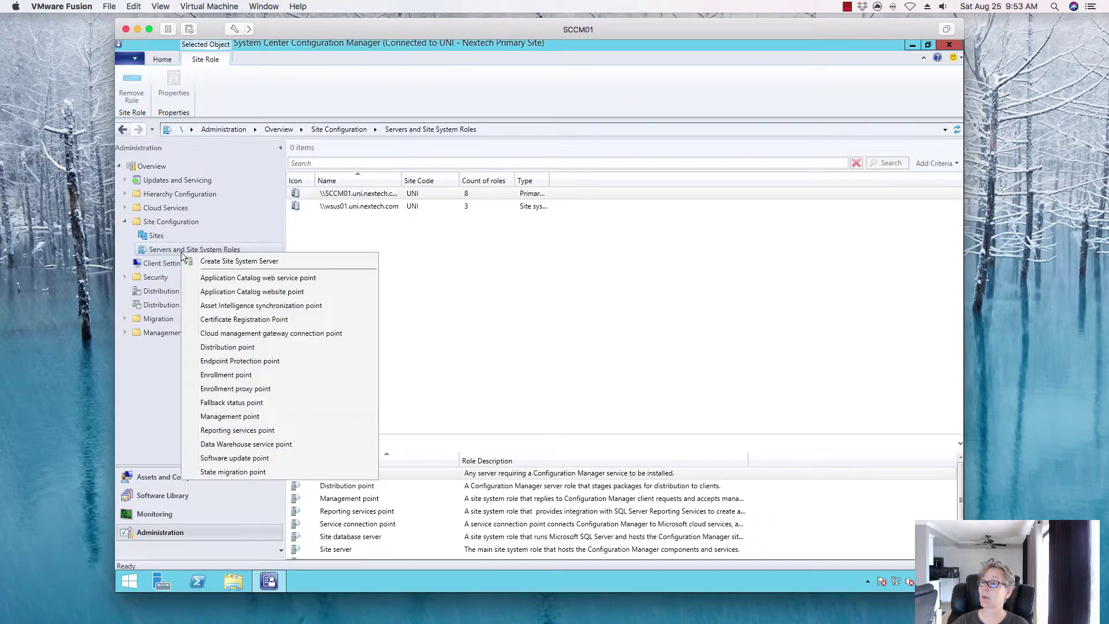
click(219, 262)
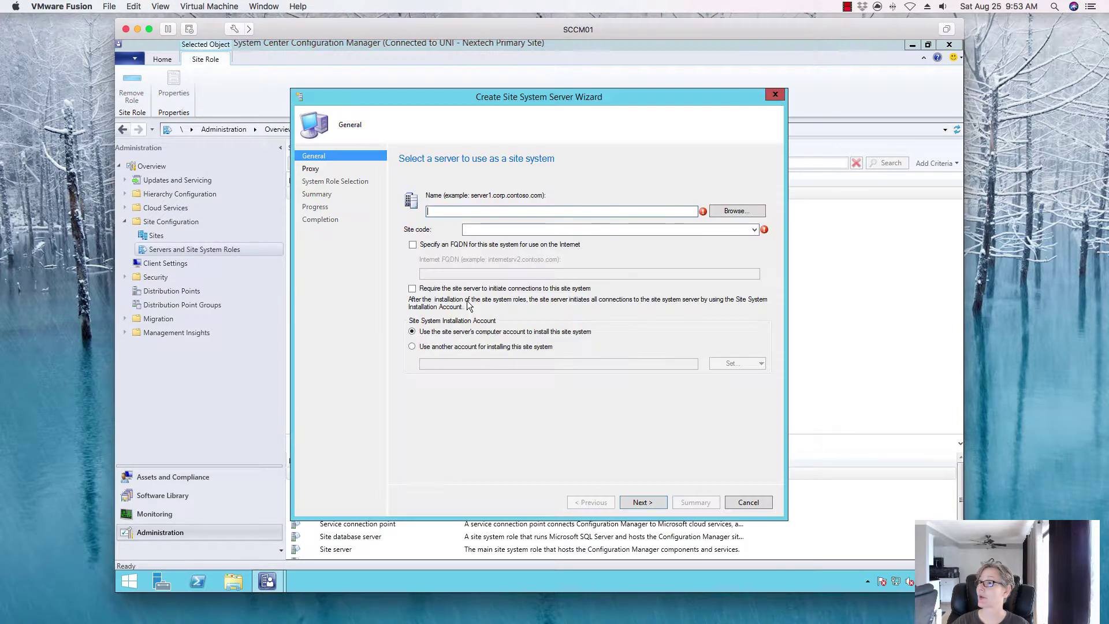
click(727, 211)
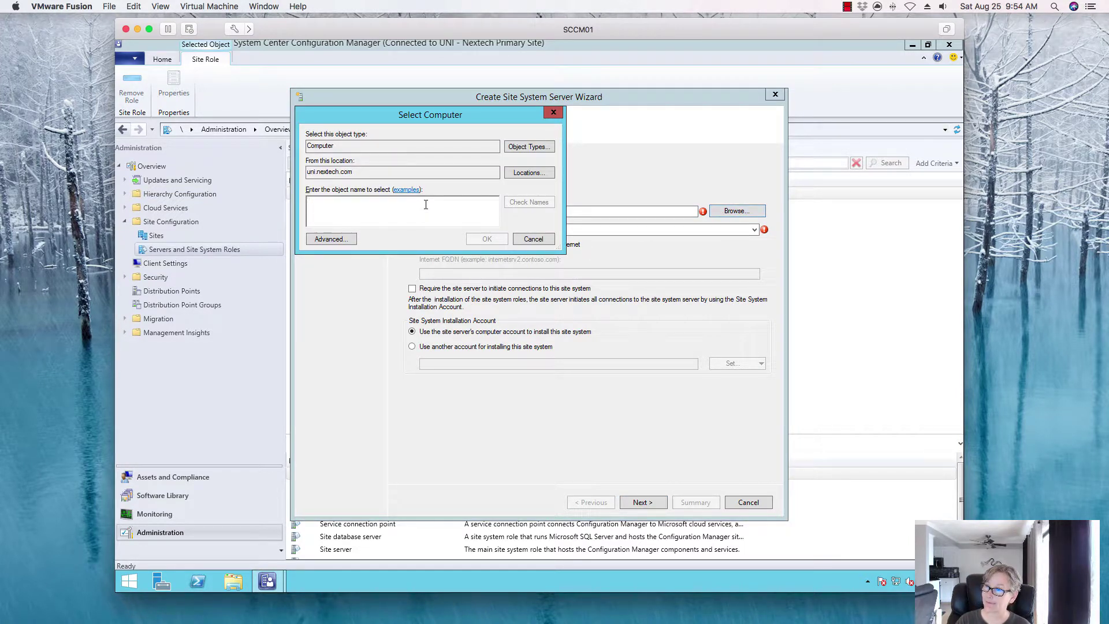
text(sccm01)
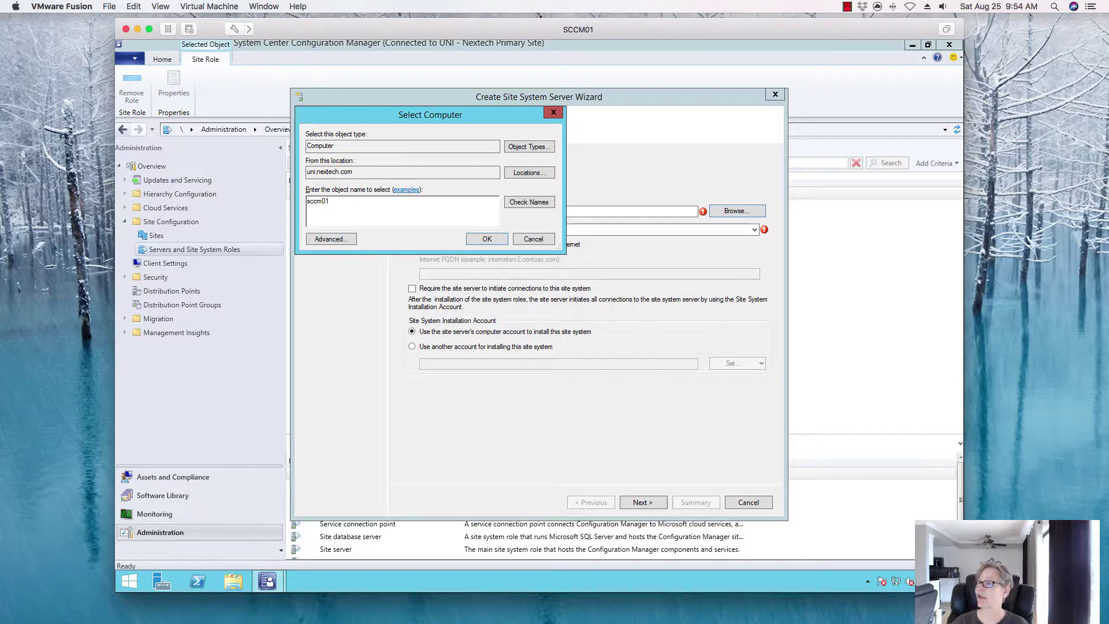
click(529, 202)
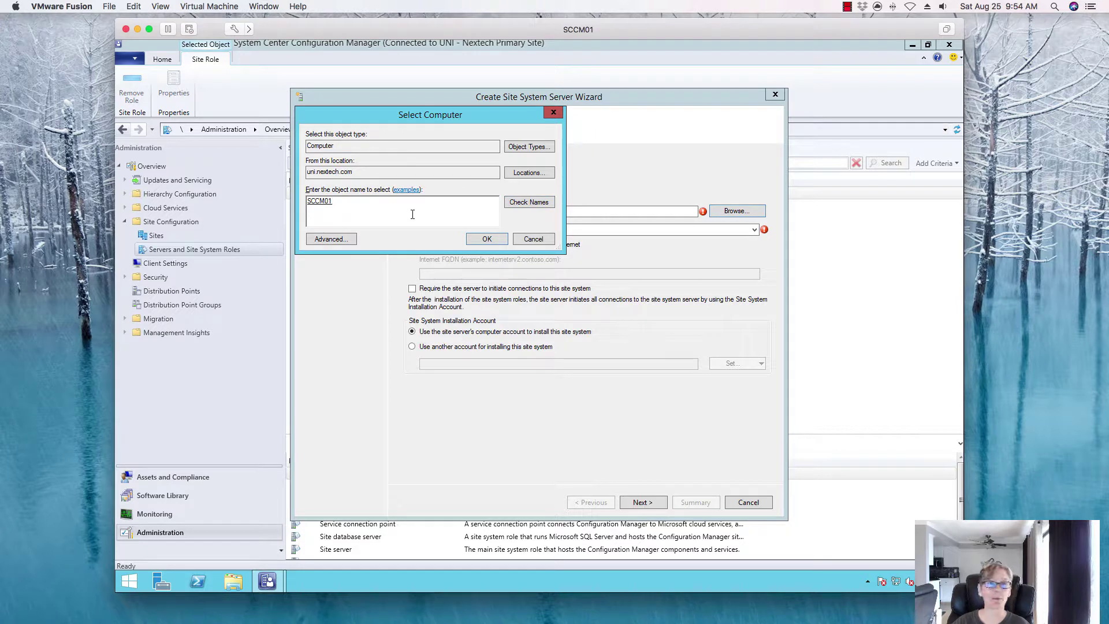
click(486, 238)
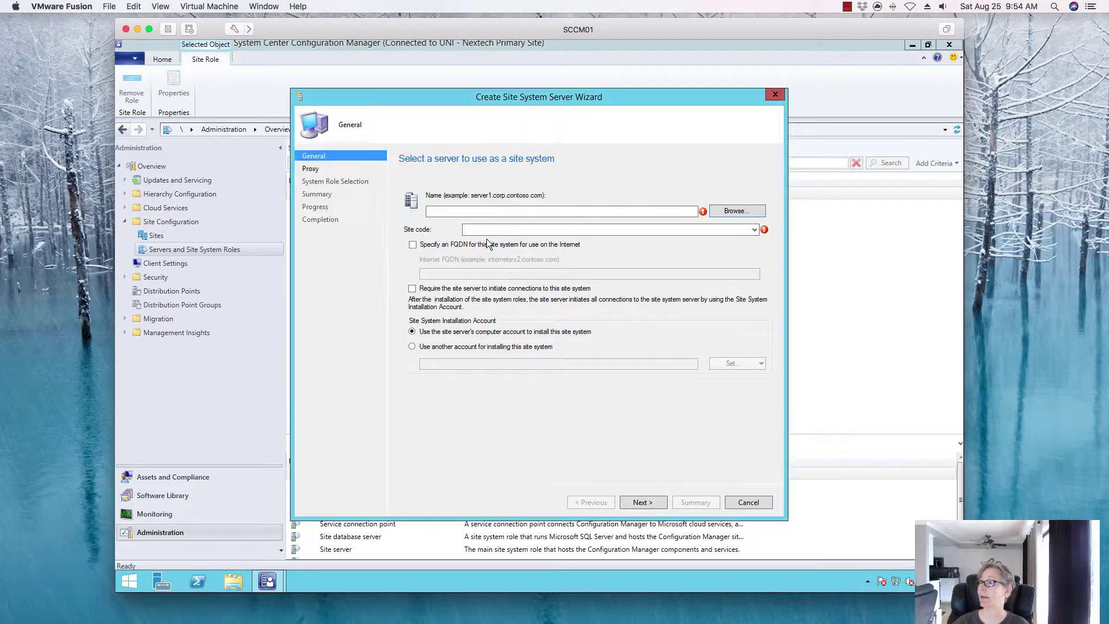
click(558, 229)
click(556, 238)
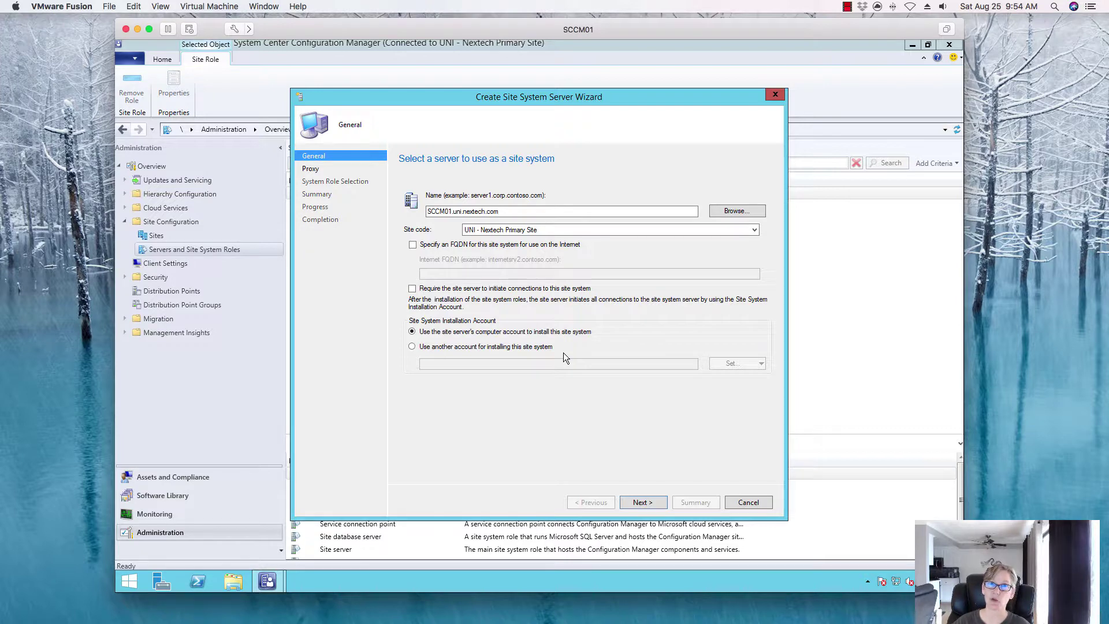
click(659, 501)
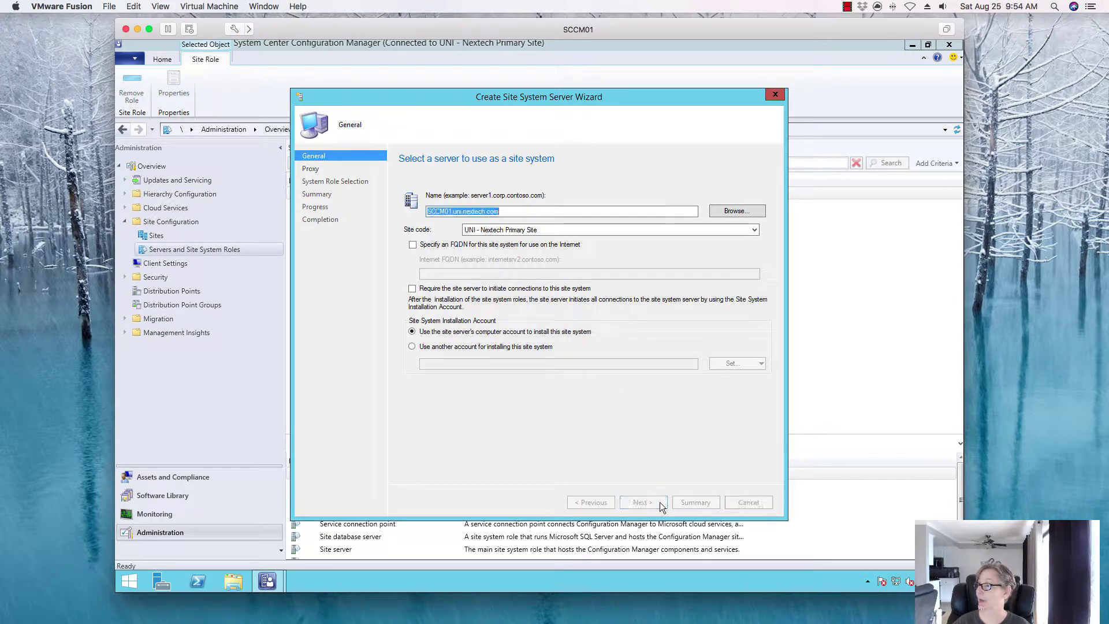
click(603, 354)
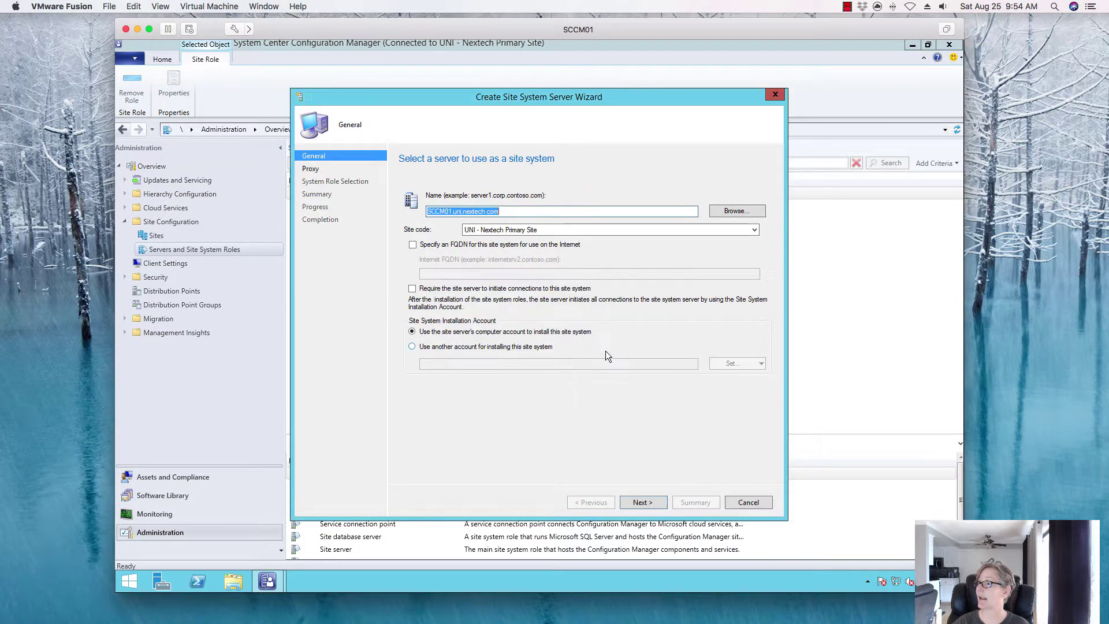
click(748, 501)
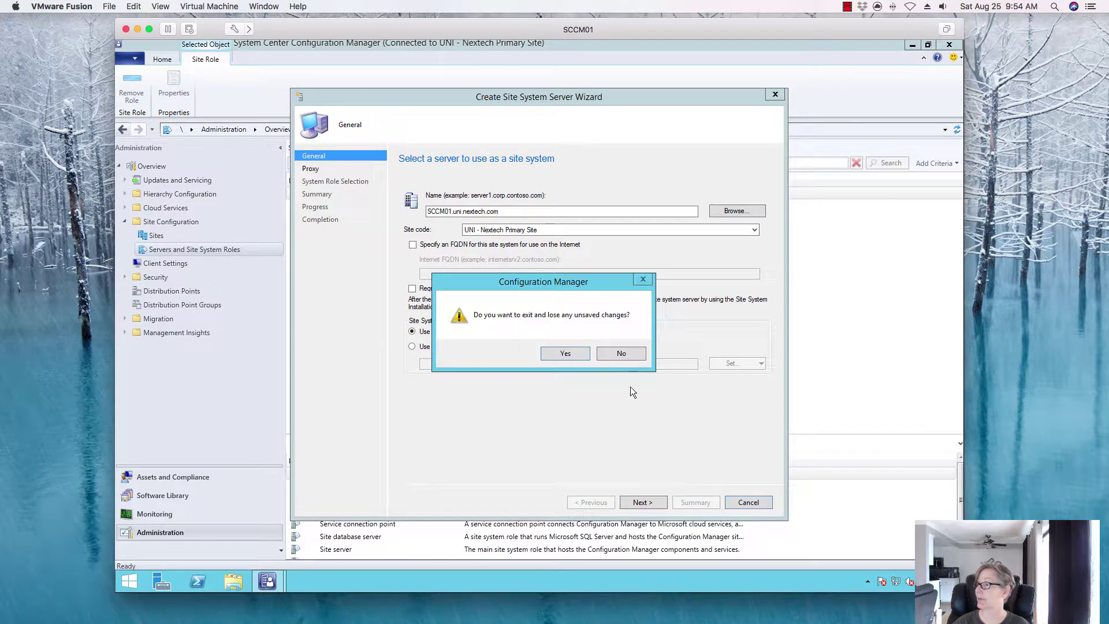
click(569, 355)
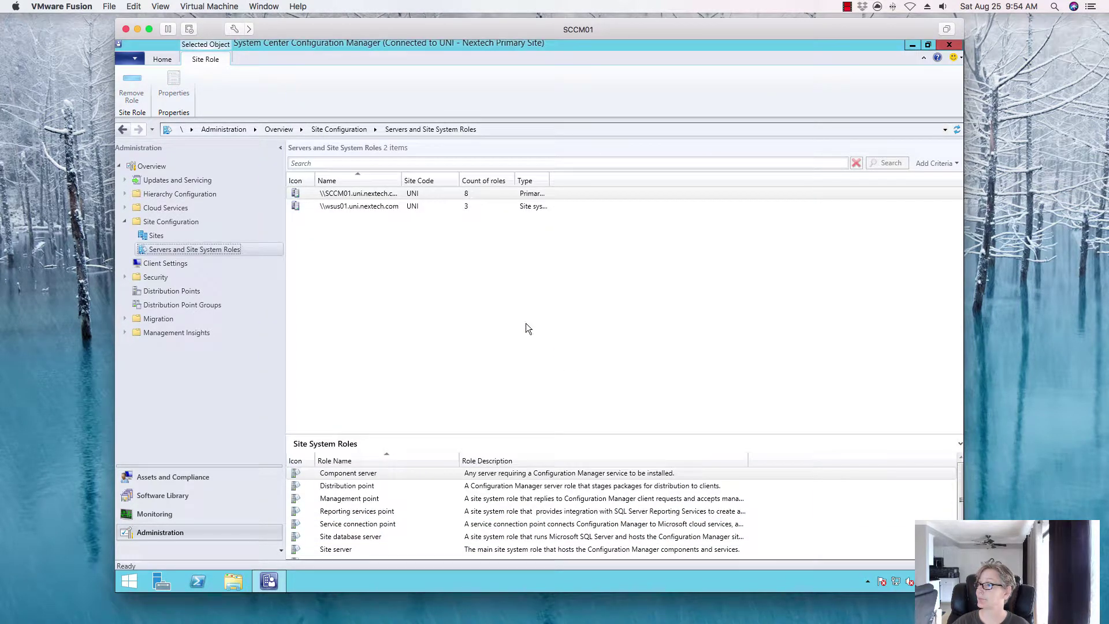
Step: Start adding site system roles to the SCCM01 server without a proxy and select the Endpoint Protection point role
right_click(332, 197)
click(341, 205)
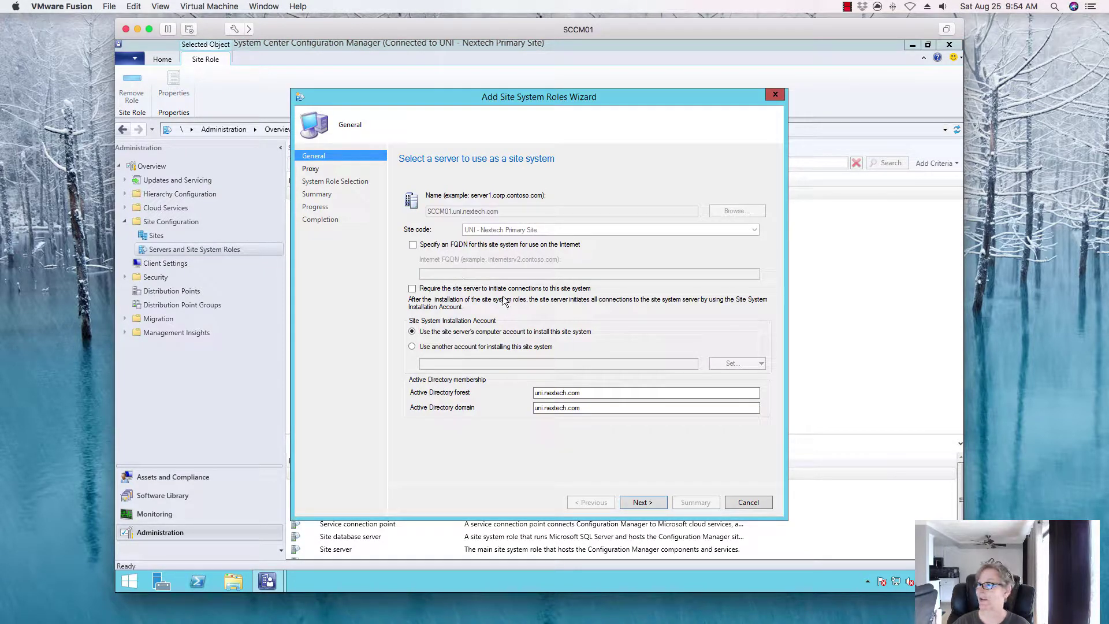
click(644, 502)
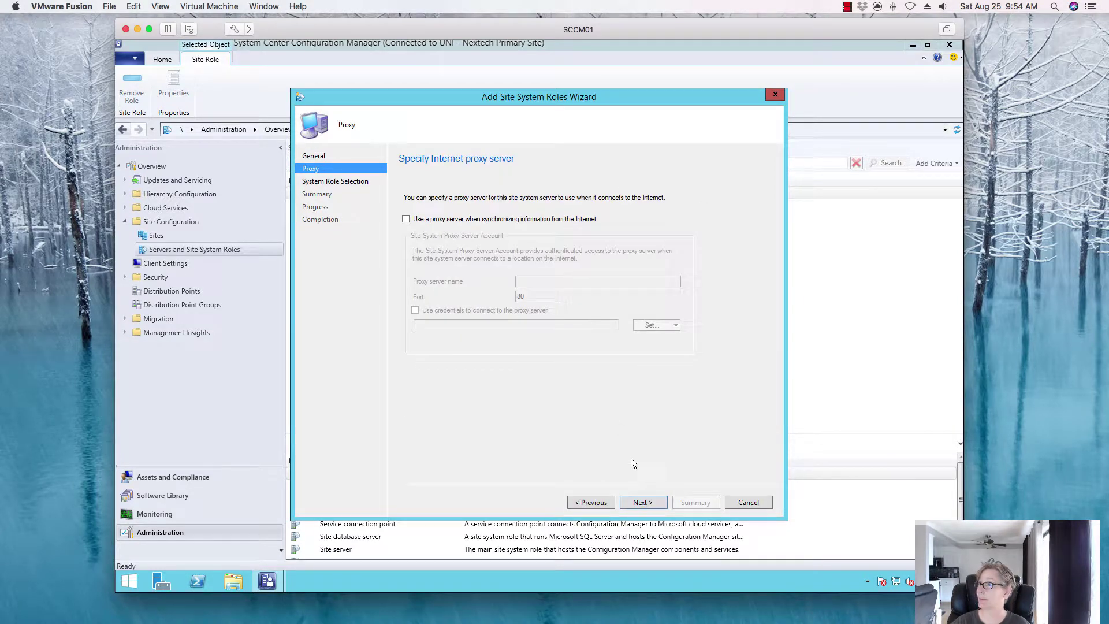
click(641, 504)
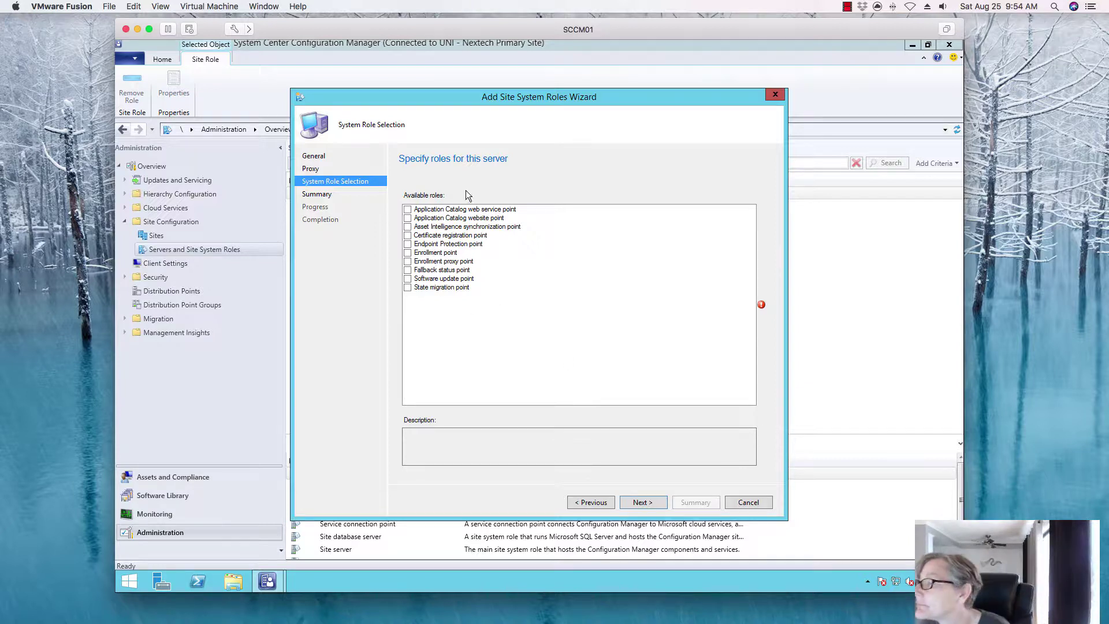
click(408, 243)
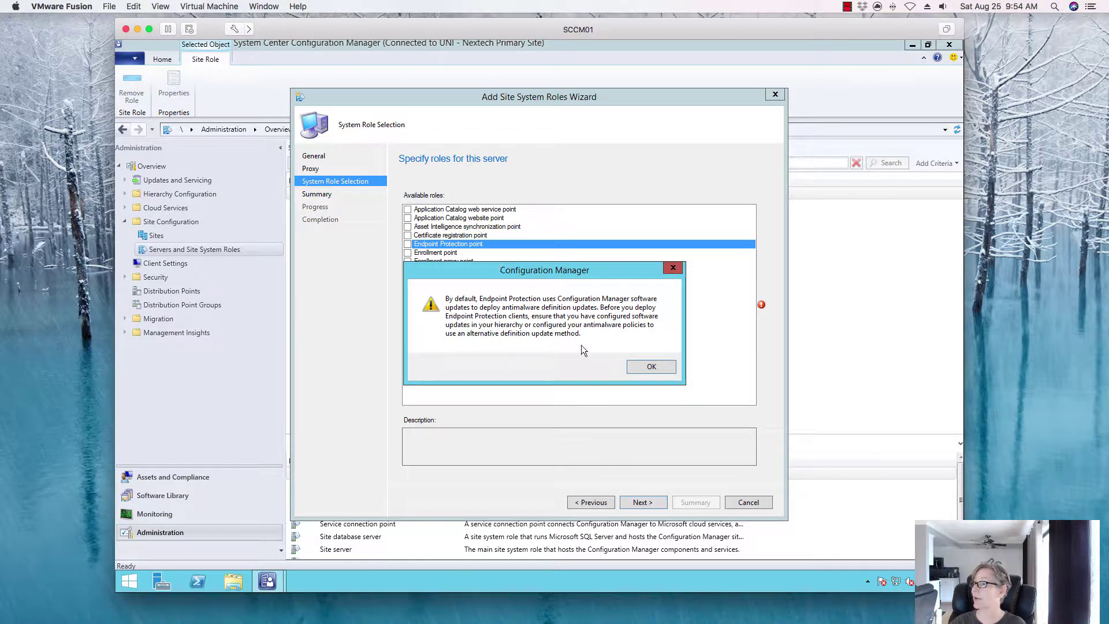
click(649, 368)
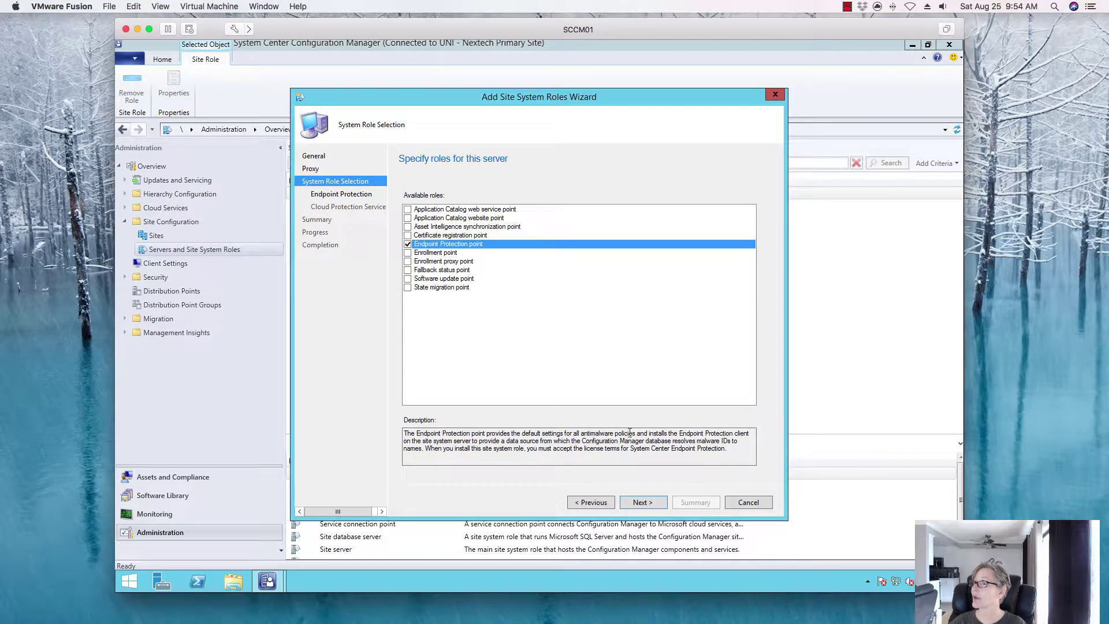
Step: Accept the Endpoint Protection license terms and finish adding the role with Basic membership for the Cloud Protection Service
click(645, 504)
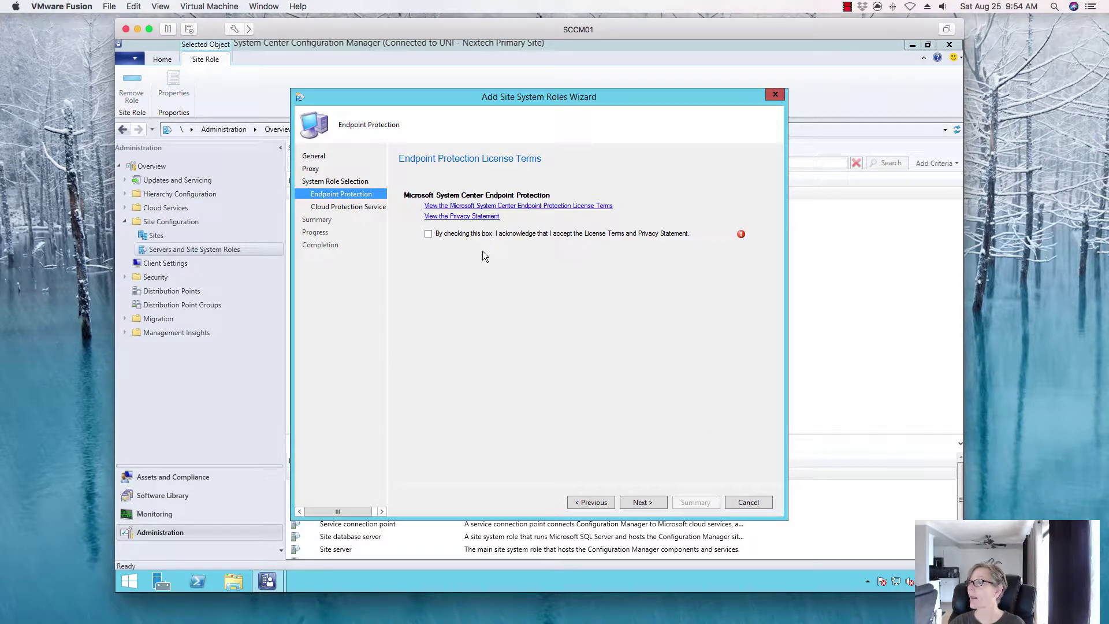
click(427, 233)
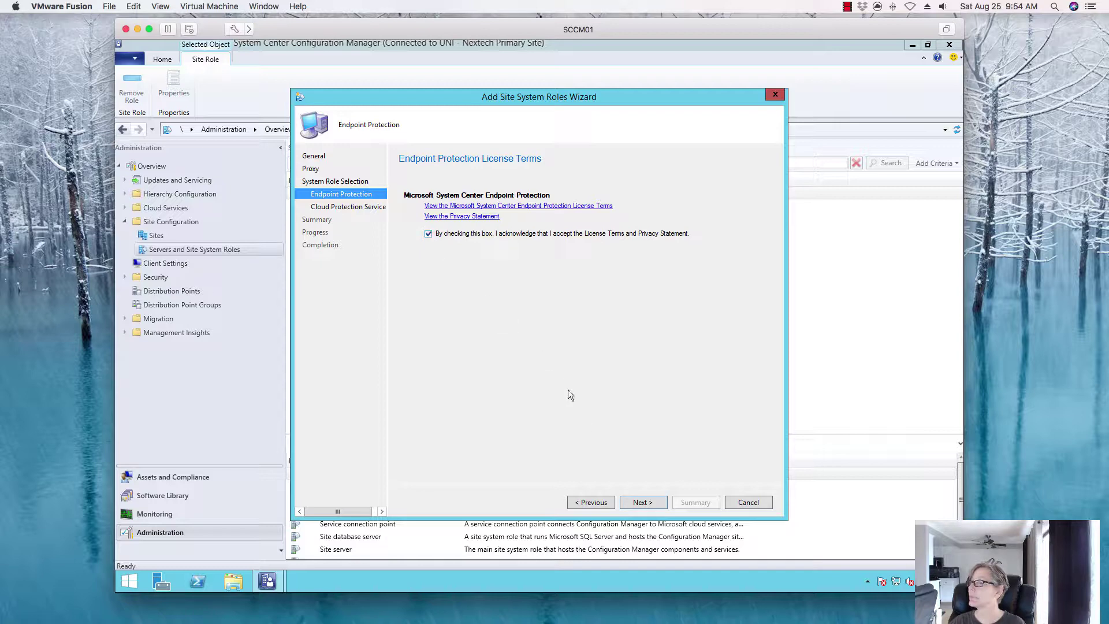
click(636, 500)
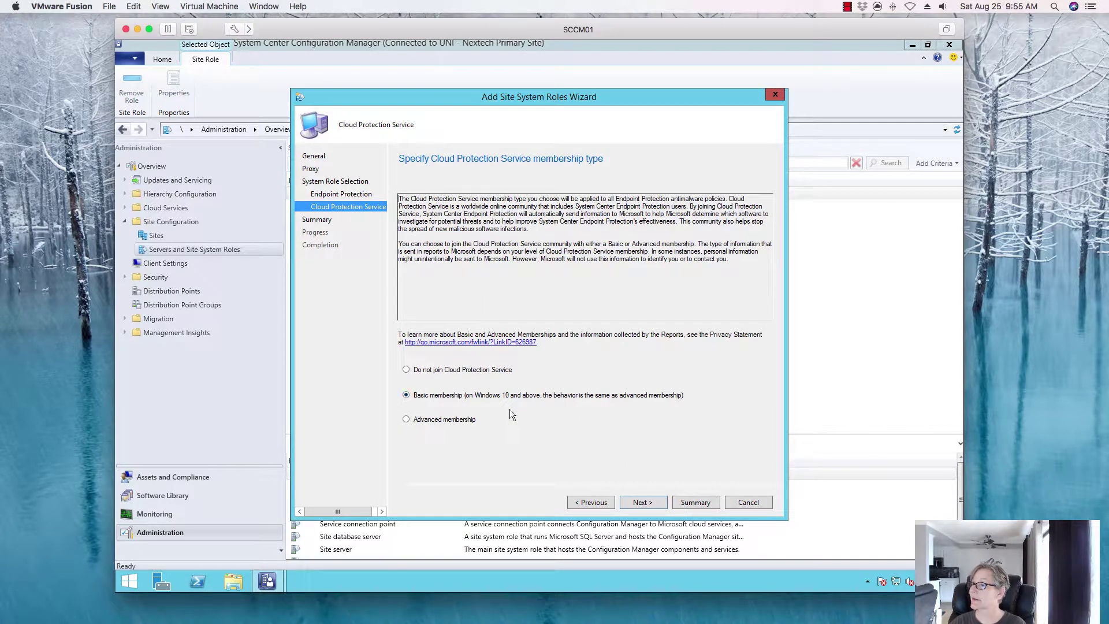
click(638, 503)
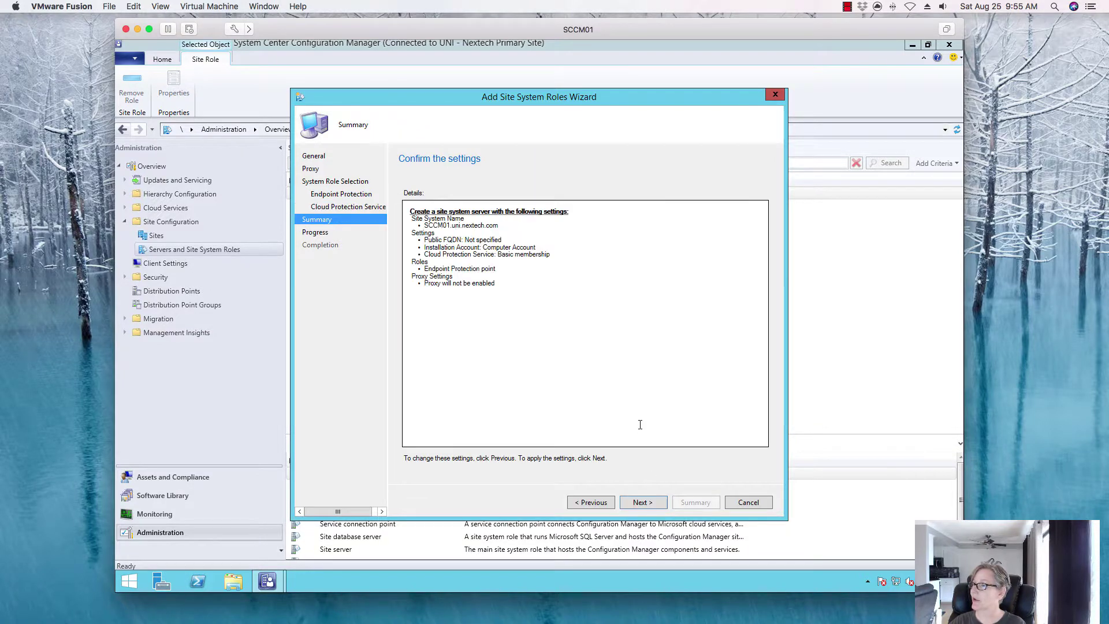
click(648, 501)
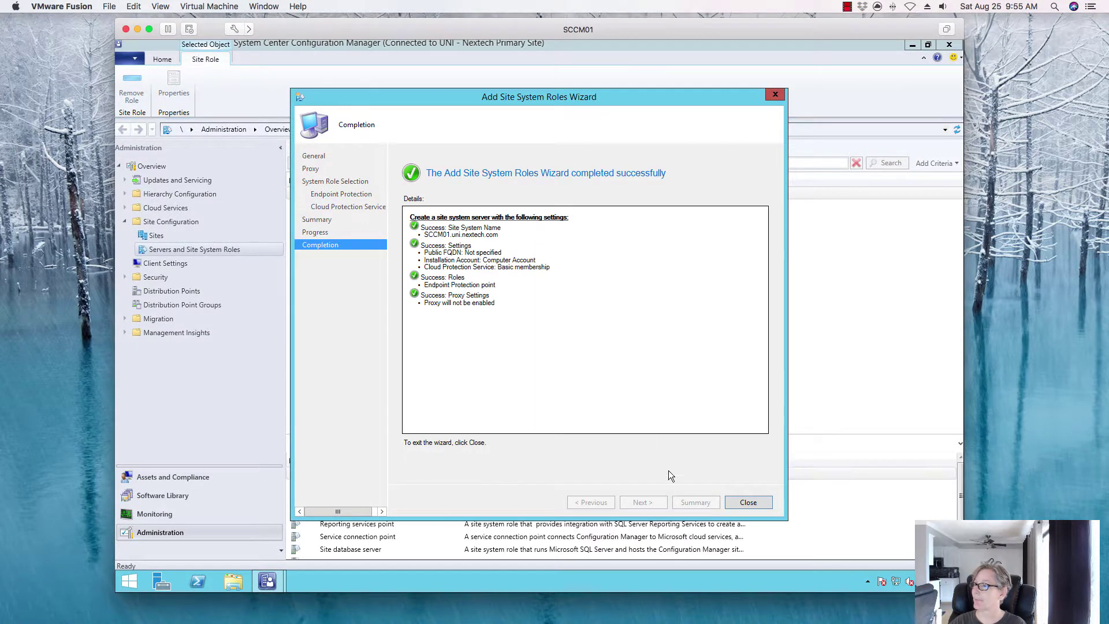
click(735, 502)
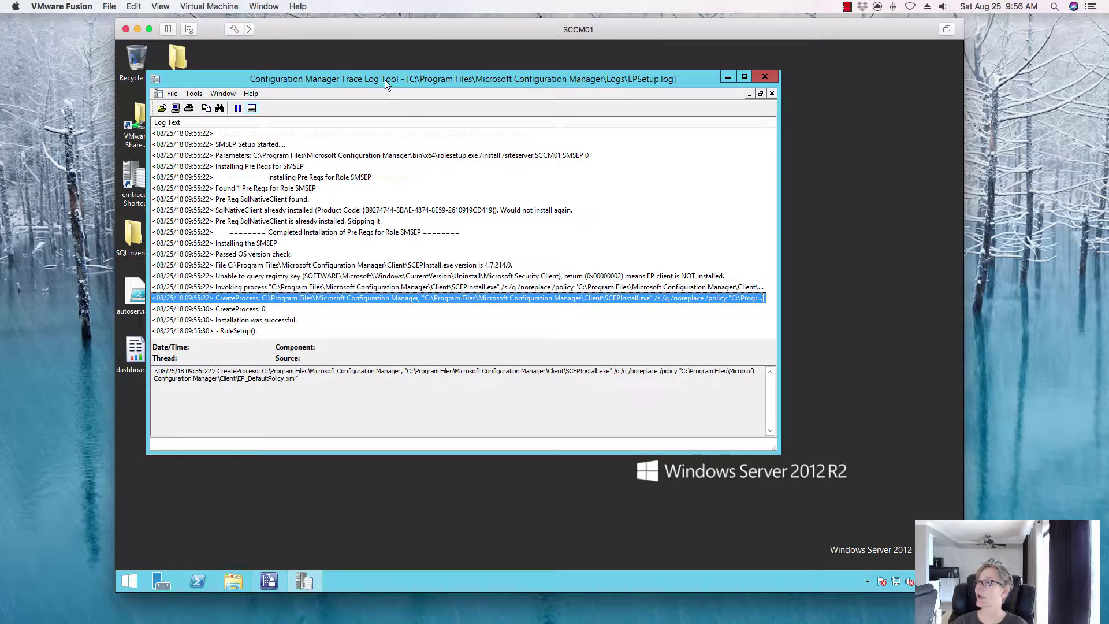
Step: Examine the prerequisite, client installation and final status entries in EPSetup.log, and close the log
drag(384, 80, 428, 79)
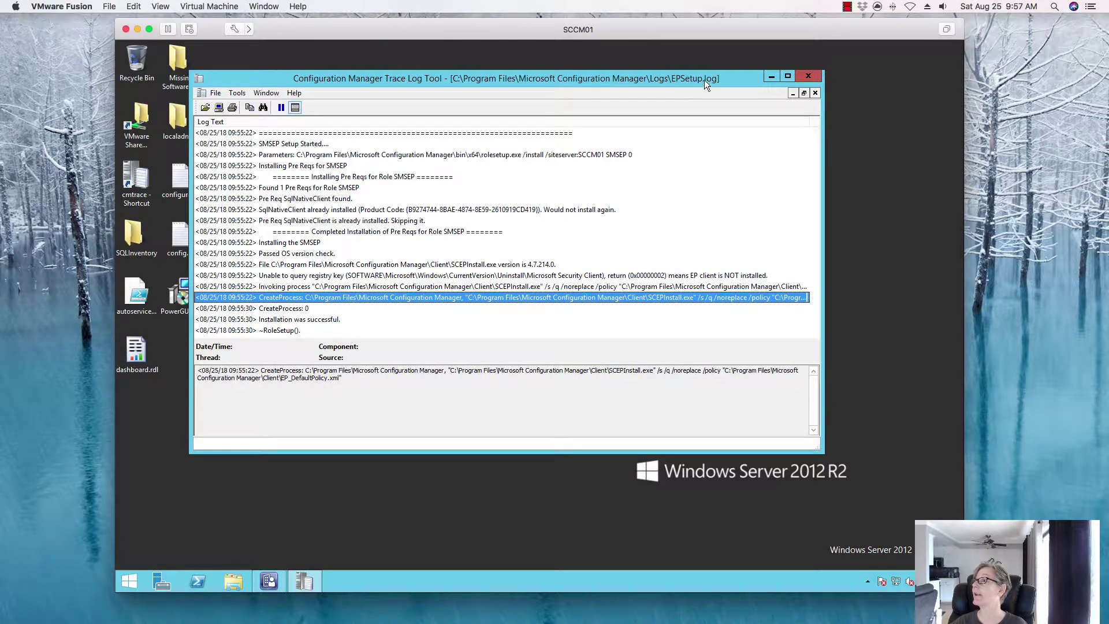
click(316, 145)
click(302, 156)
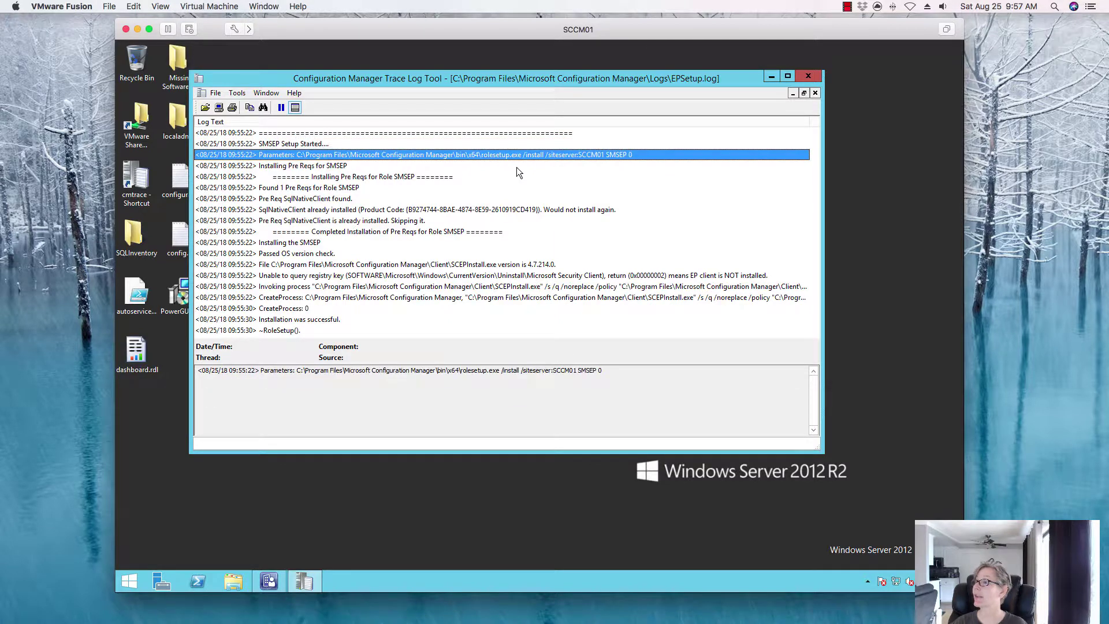
click(354, 191)
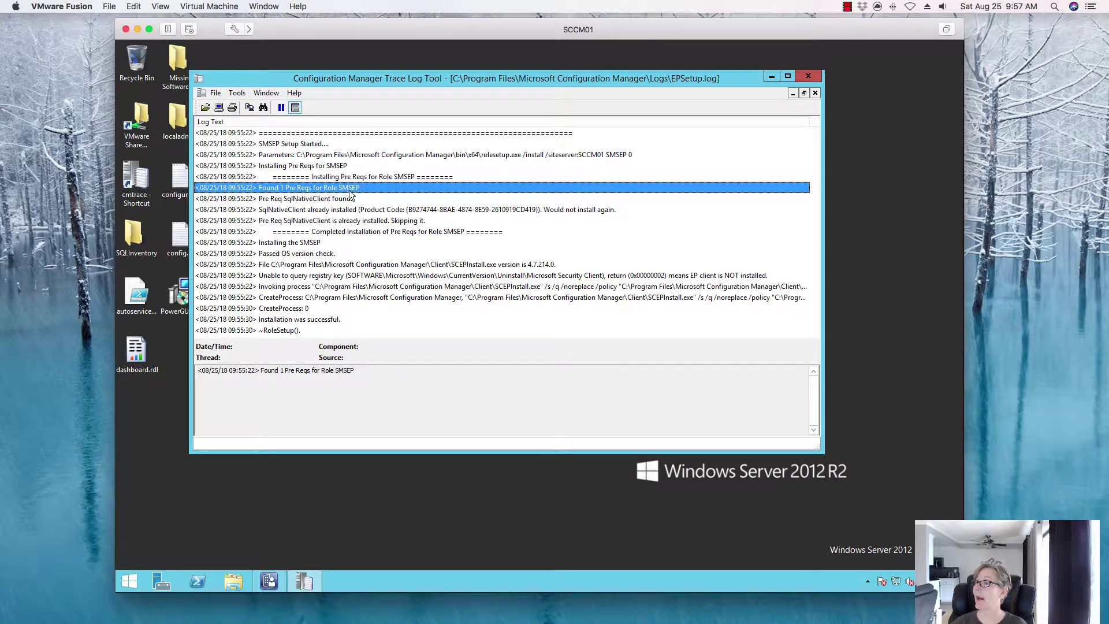
click(342, 201)
click(334, 188)
click(572, 279)
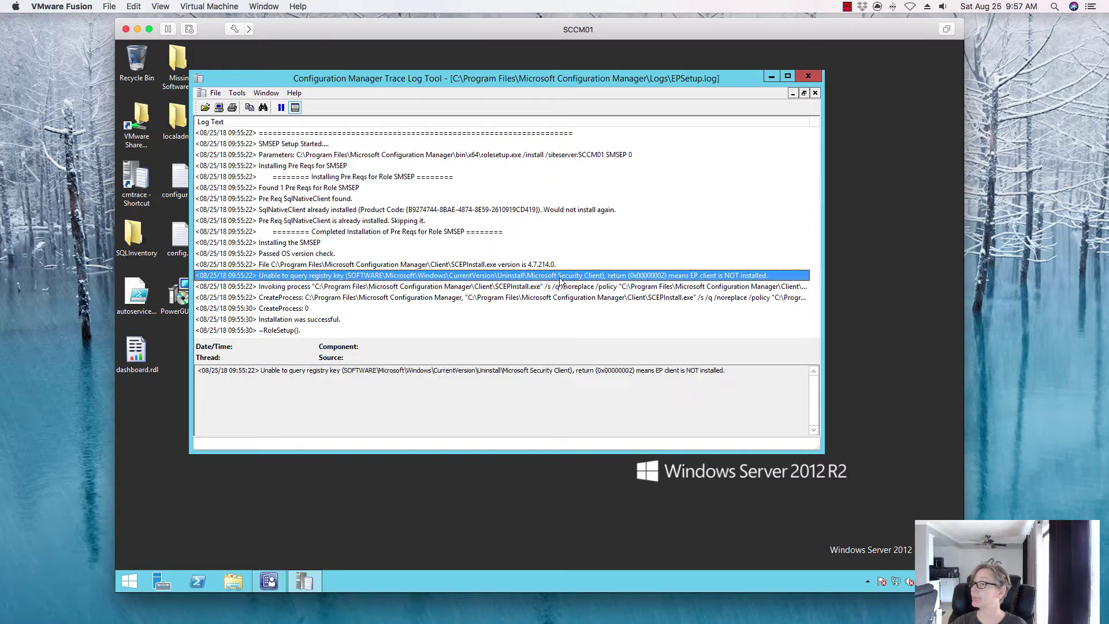
click(501, 288)
click(500, 297)
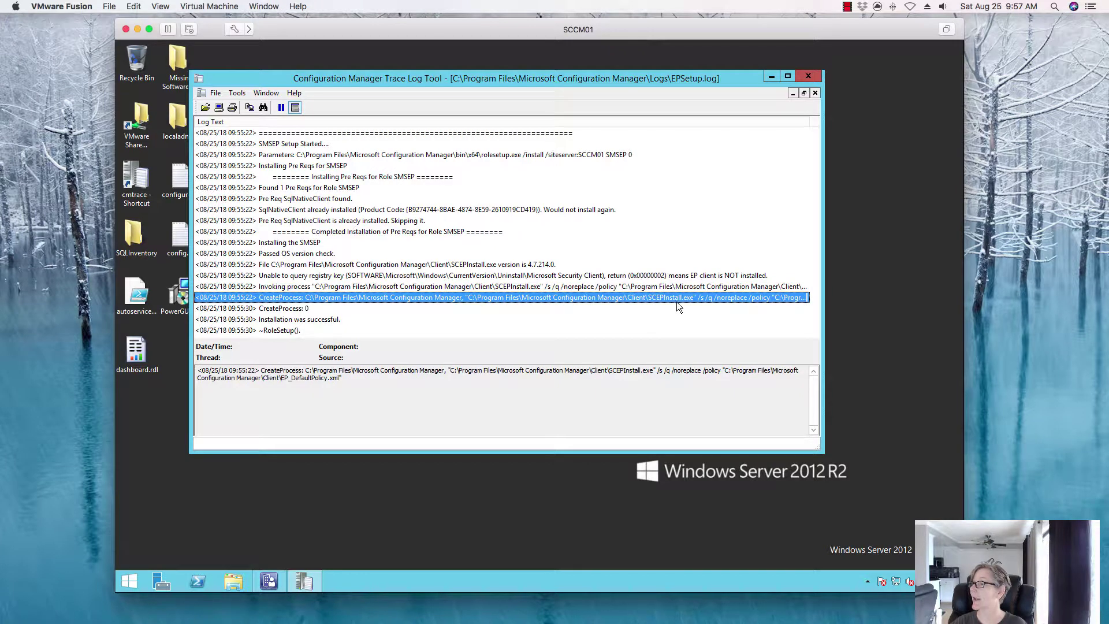
click(292, 309)
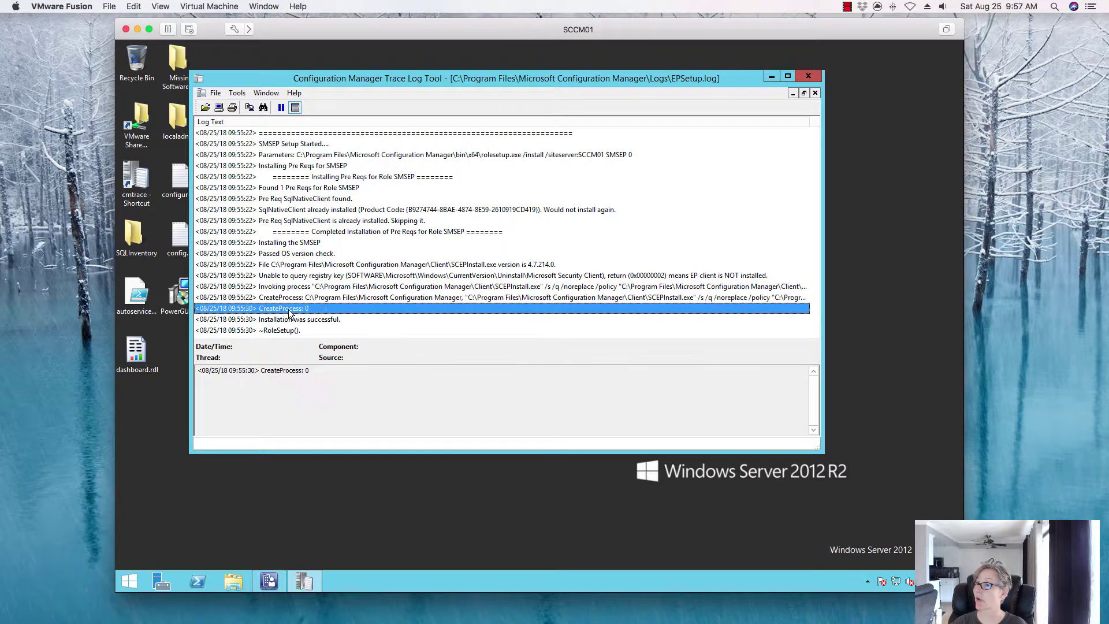
click(283, 322)
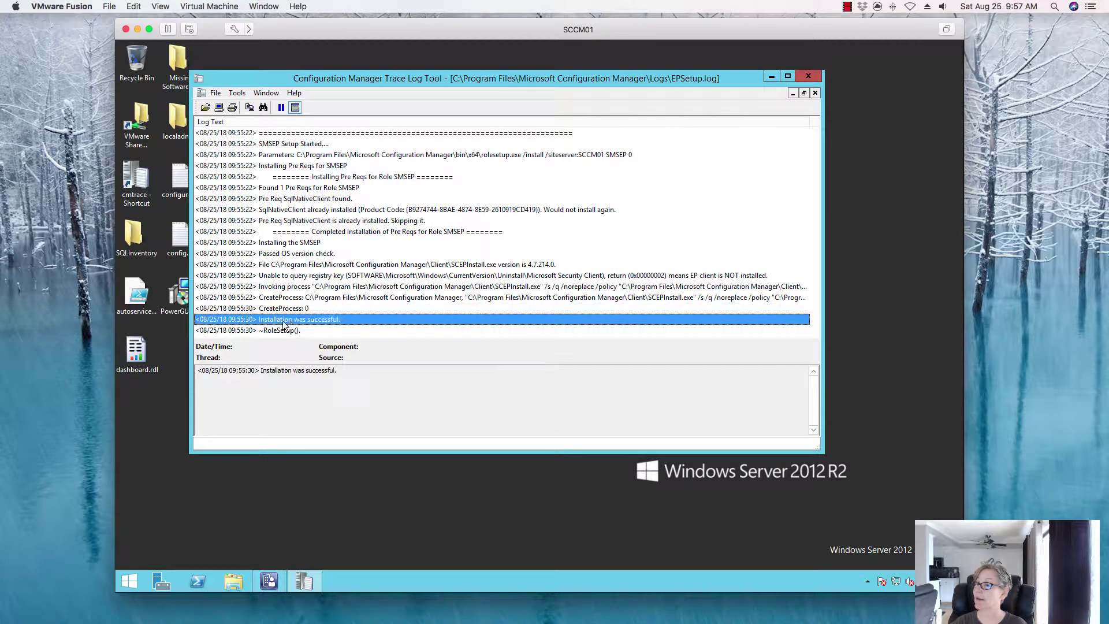
click(312, 331)
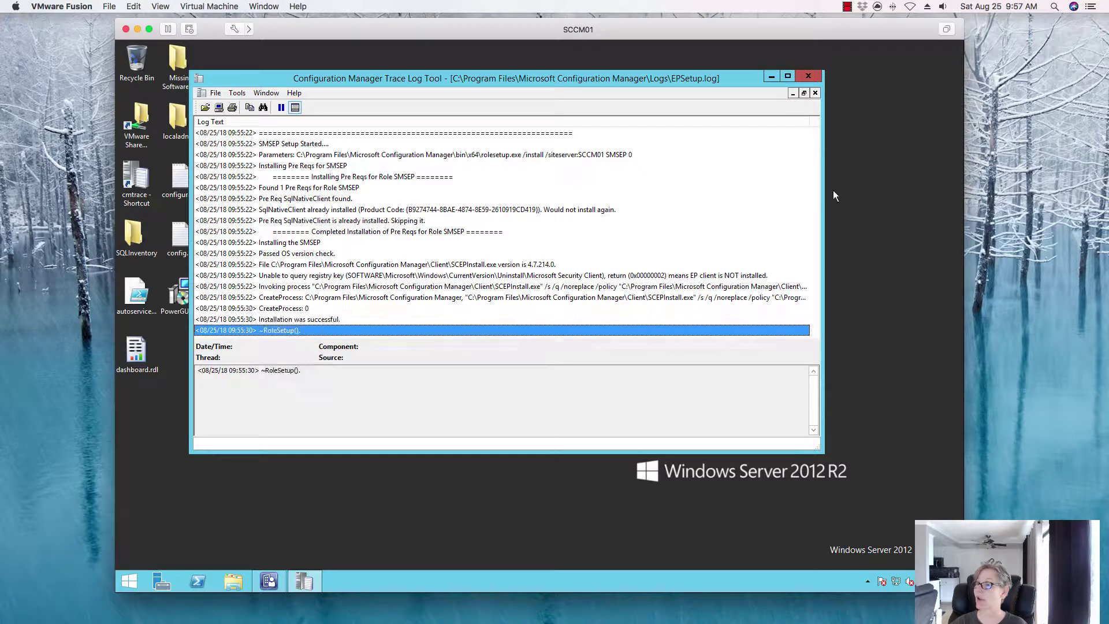
click(808, 79)
Step: Switch to the Configuration Manager console and set Manage Endpoint Protection client on client computers to Yes in Default Client Settings
click(268, 581)
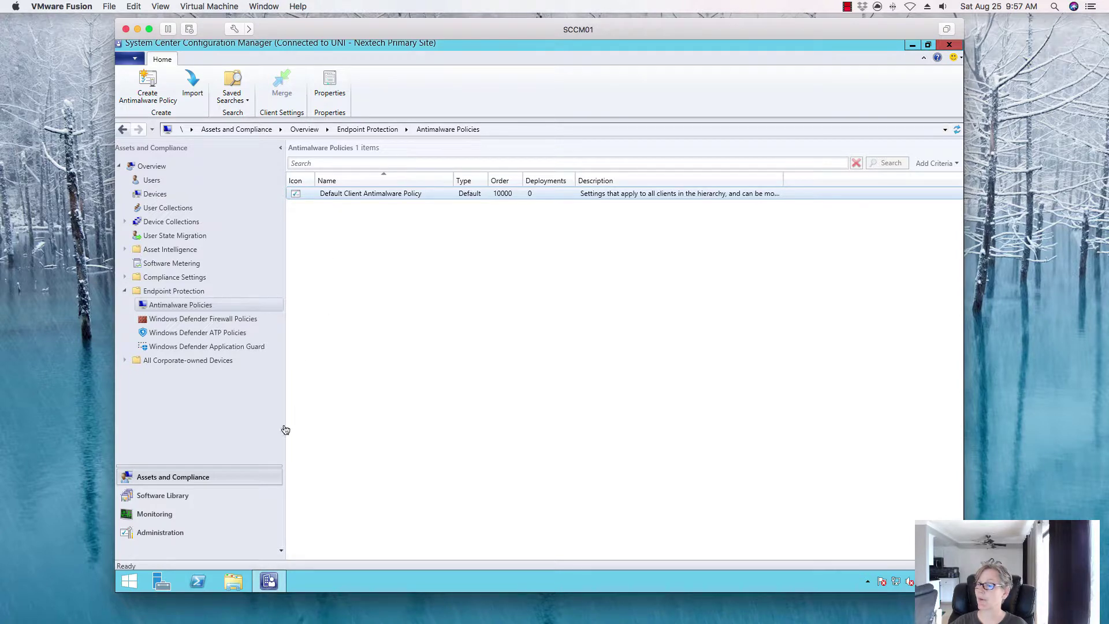
click(190, 531)
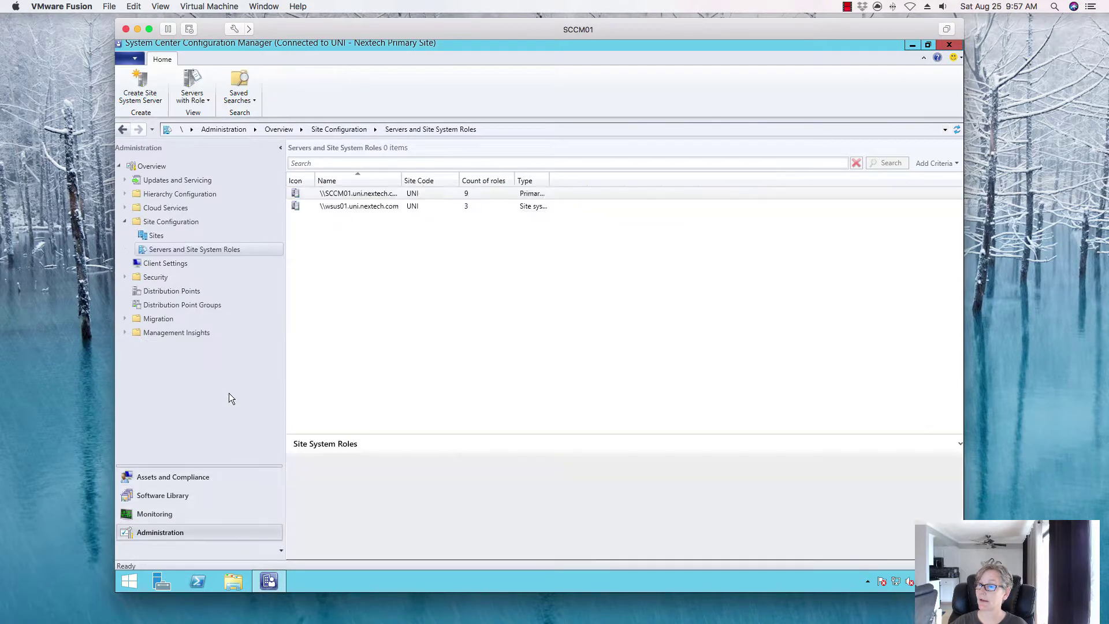
click(176, 265)
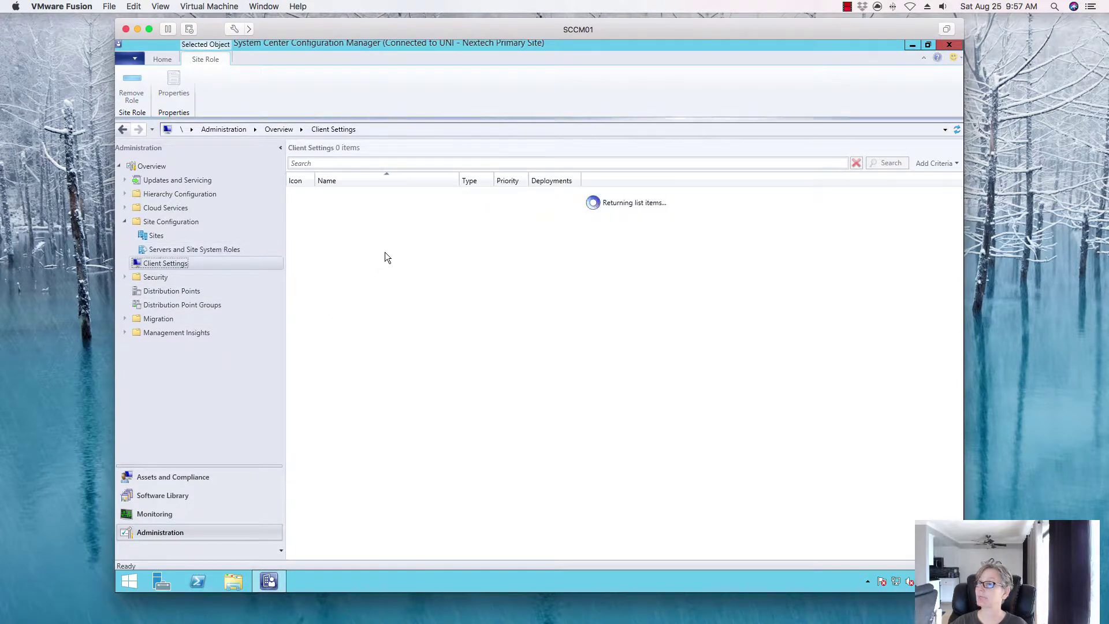
click(328, 87)
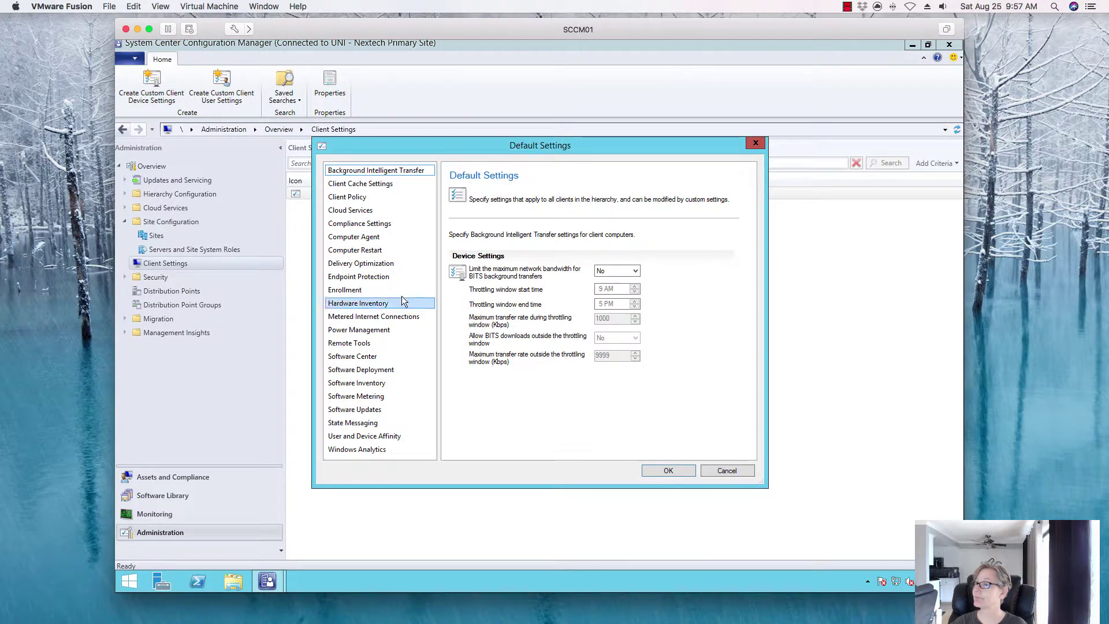
click(385, 280)
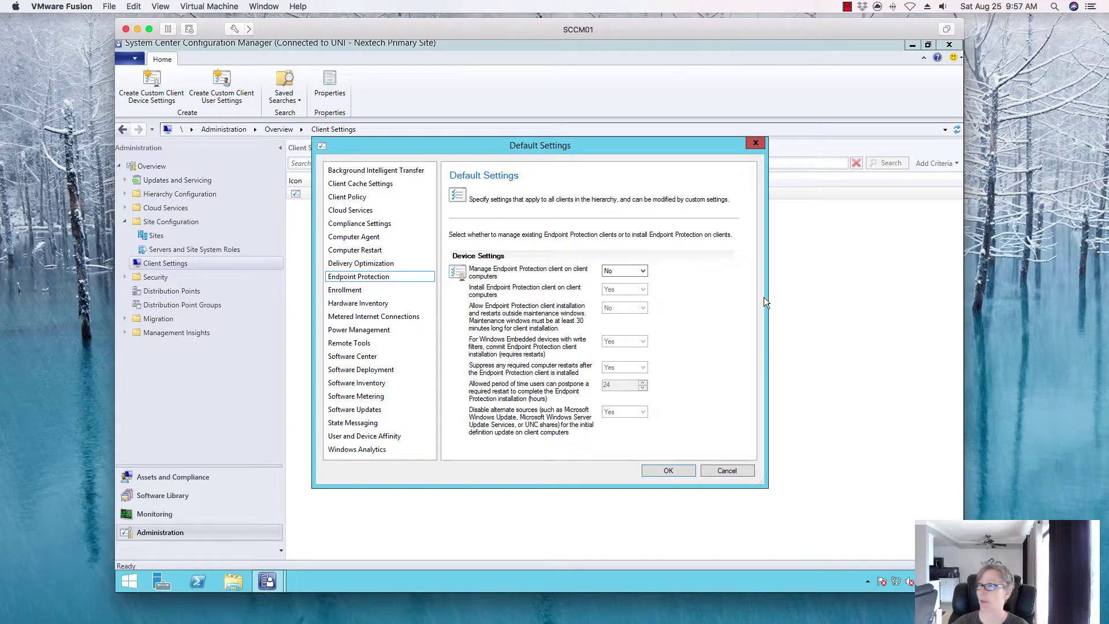
click(641, 271)
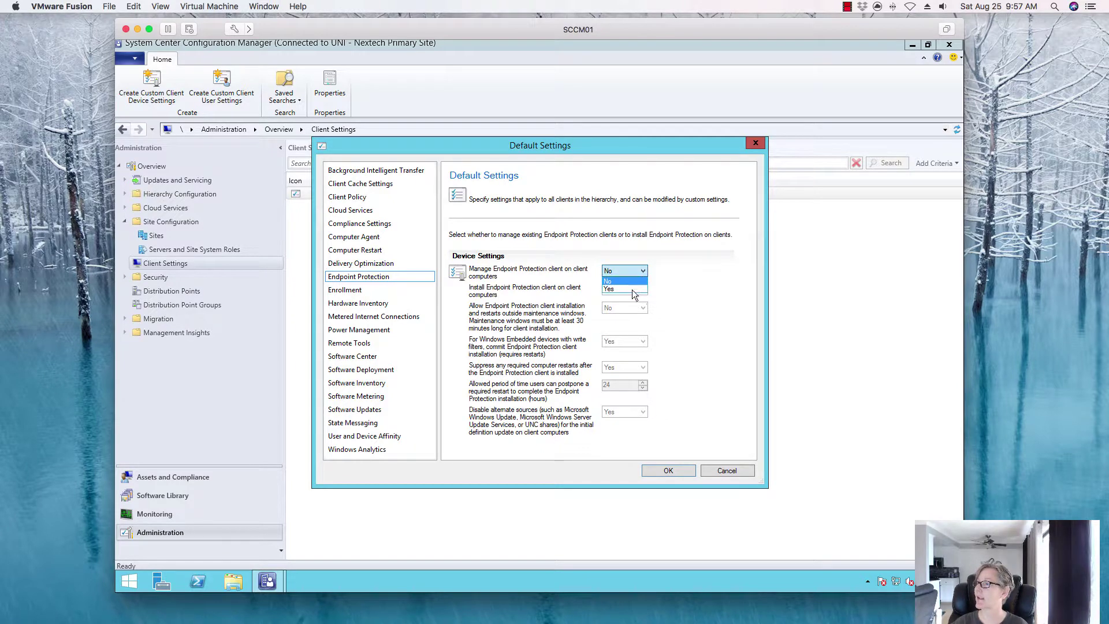
click(632, 290)
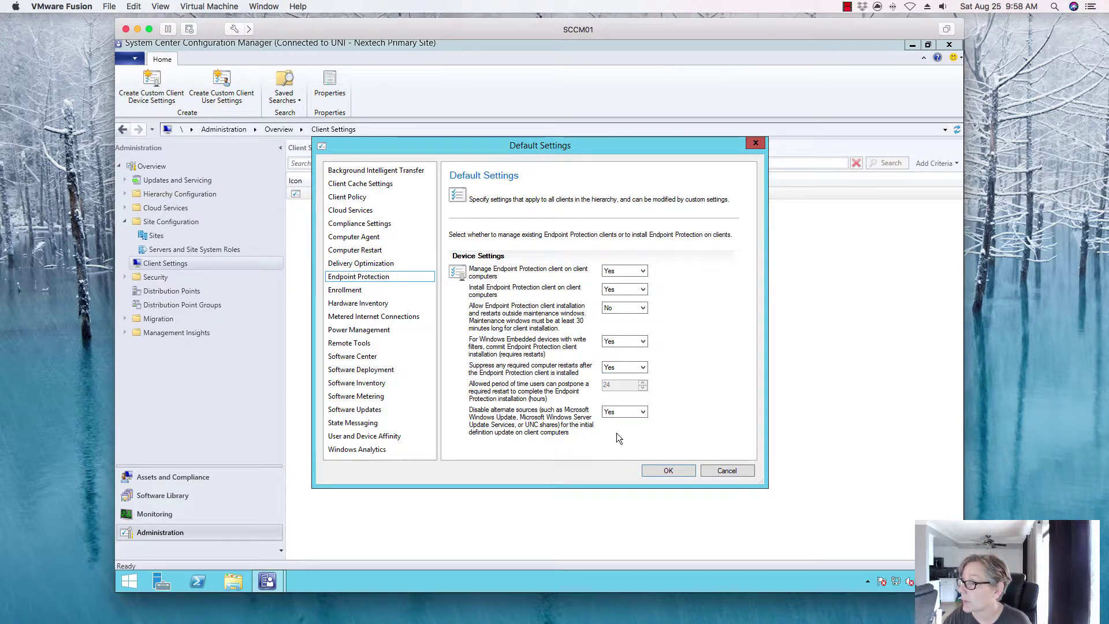
click(668, 471)
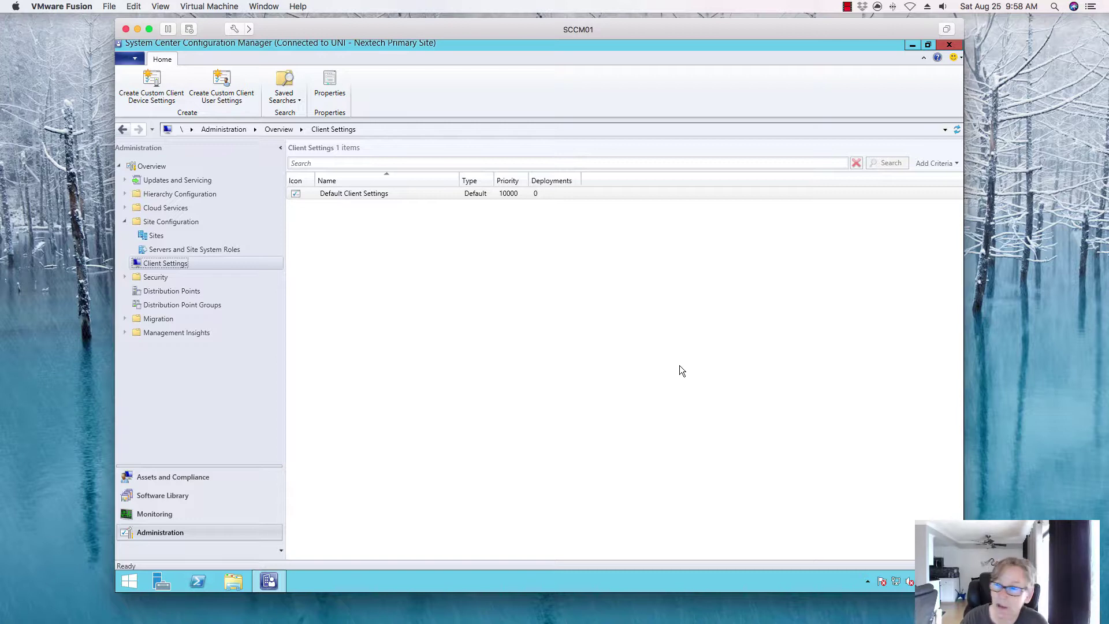
Step: Open the properties of the Default Client Antimalware Policy in the Assets and Compliance workspace and review its scheduled scan settings
click(149, 477)
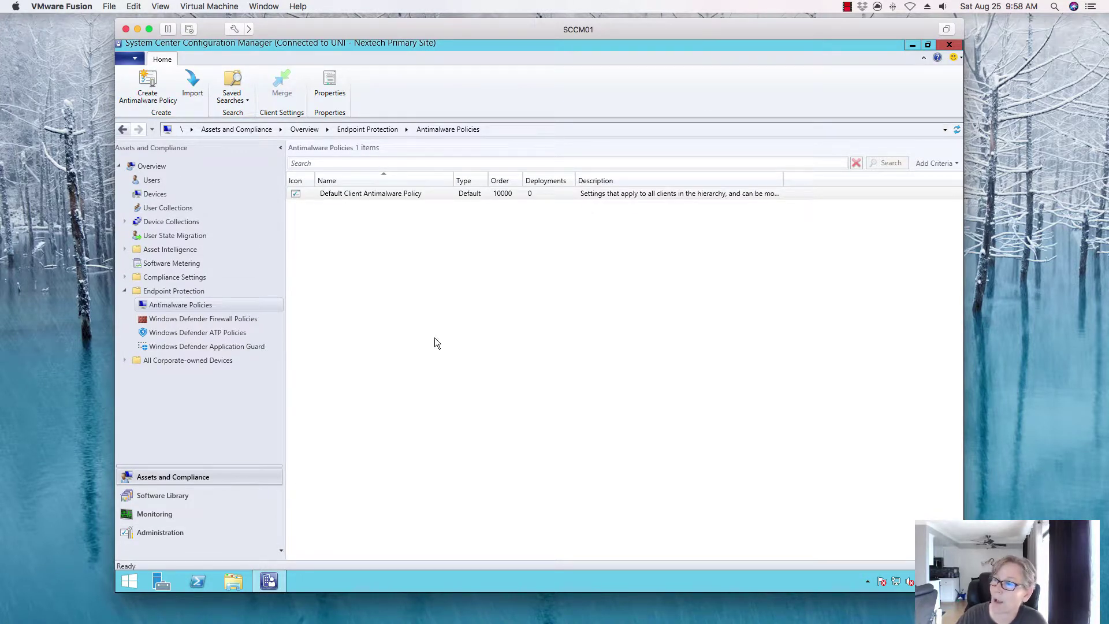
click(351, 194)
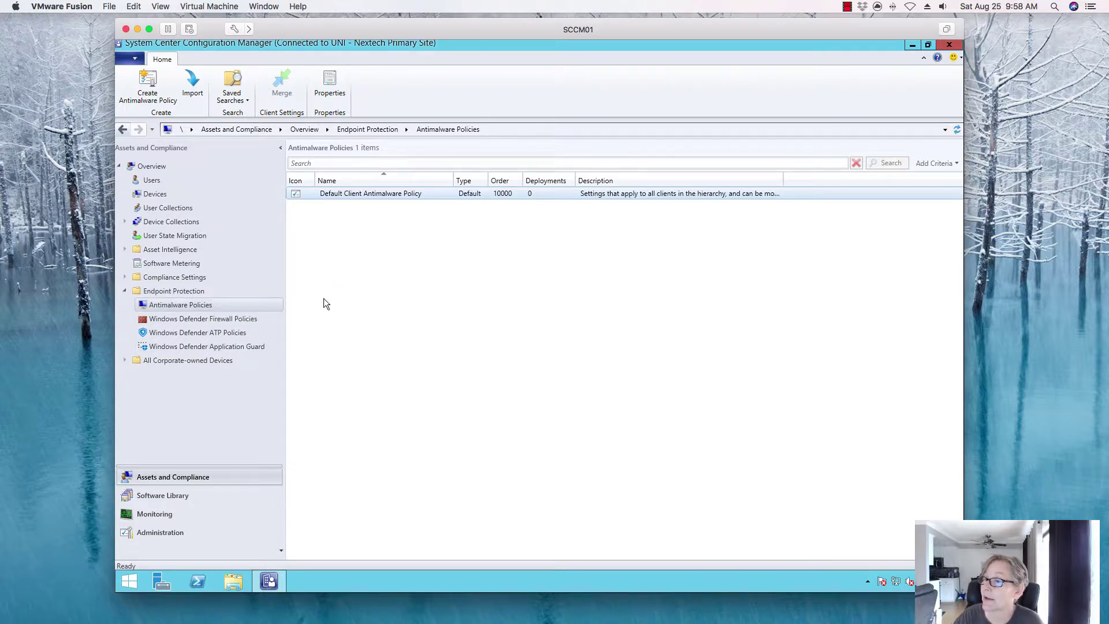
click(330, 87)
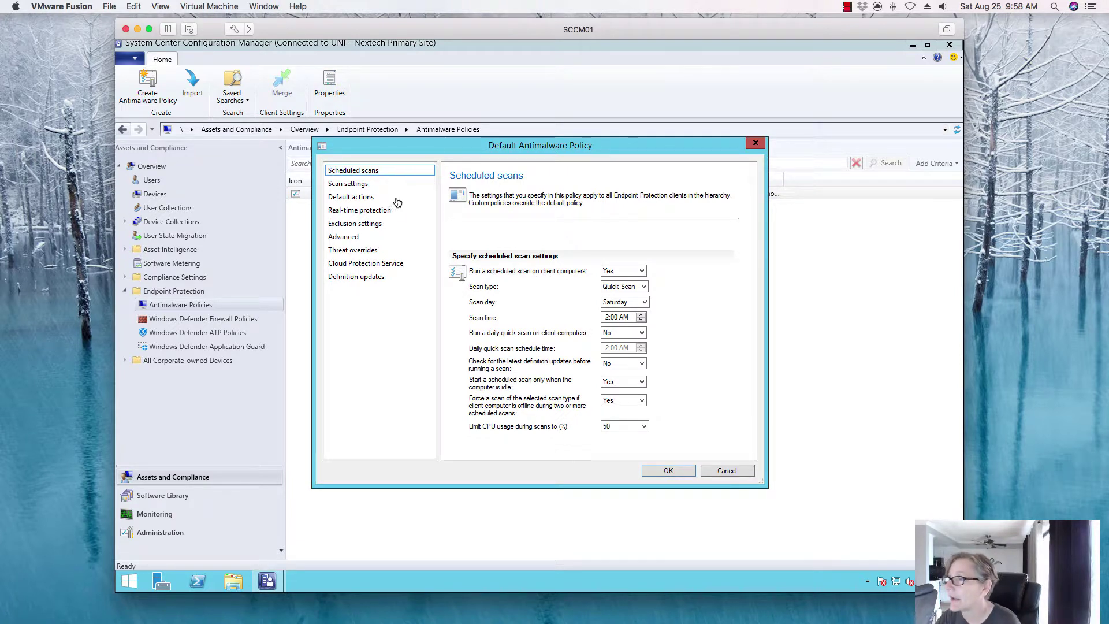
drag(430, 149, 383, 142)
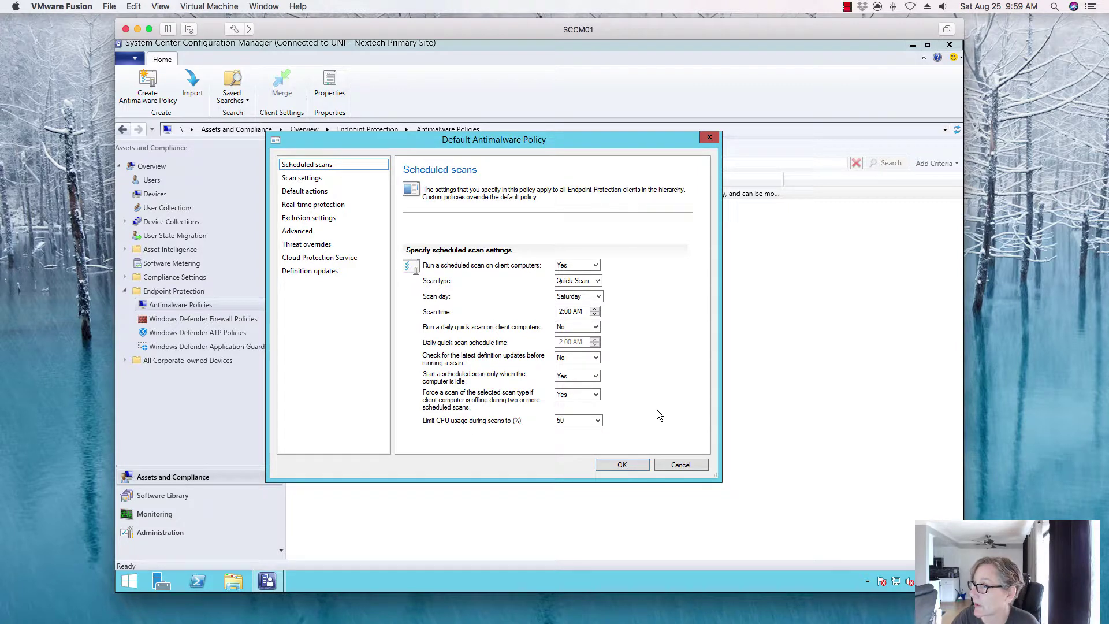
Step: Set Scan archived files to No in the scan settings of the default antimalware policy
click(329, 181)
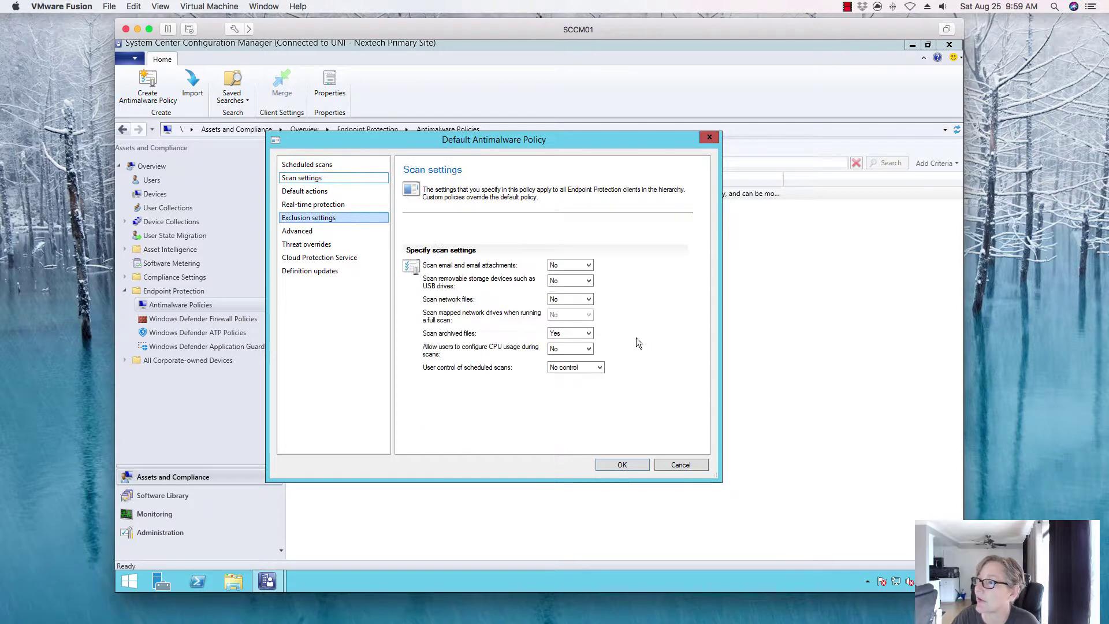
click(588, 265)
click(638, 279)
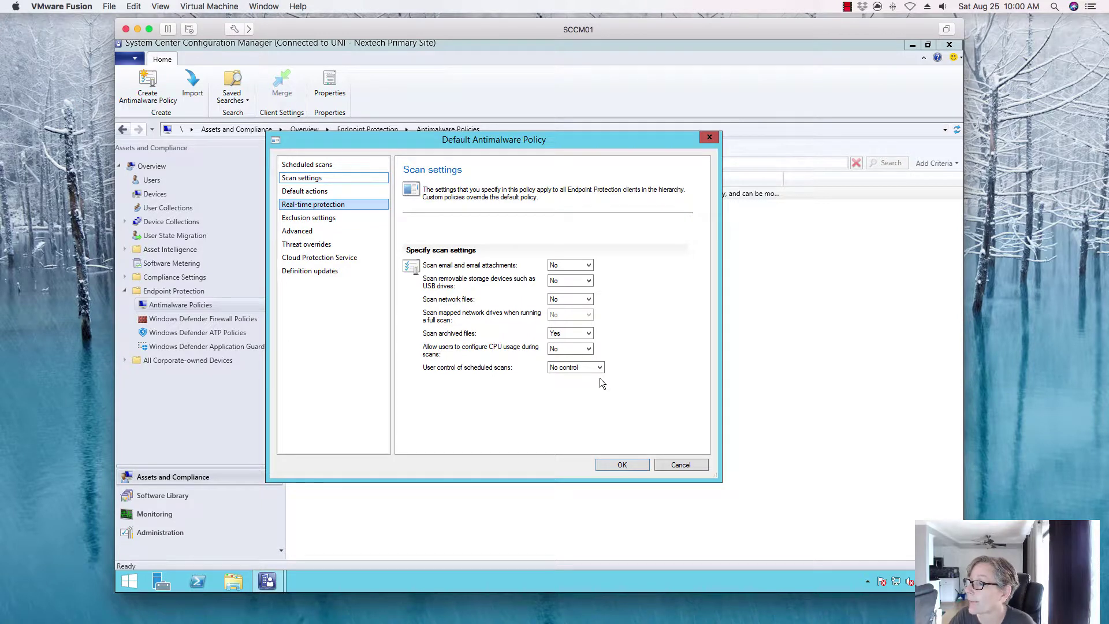
click(576, 334)
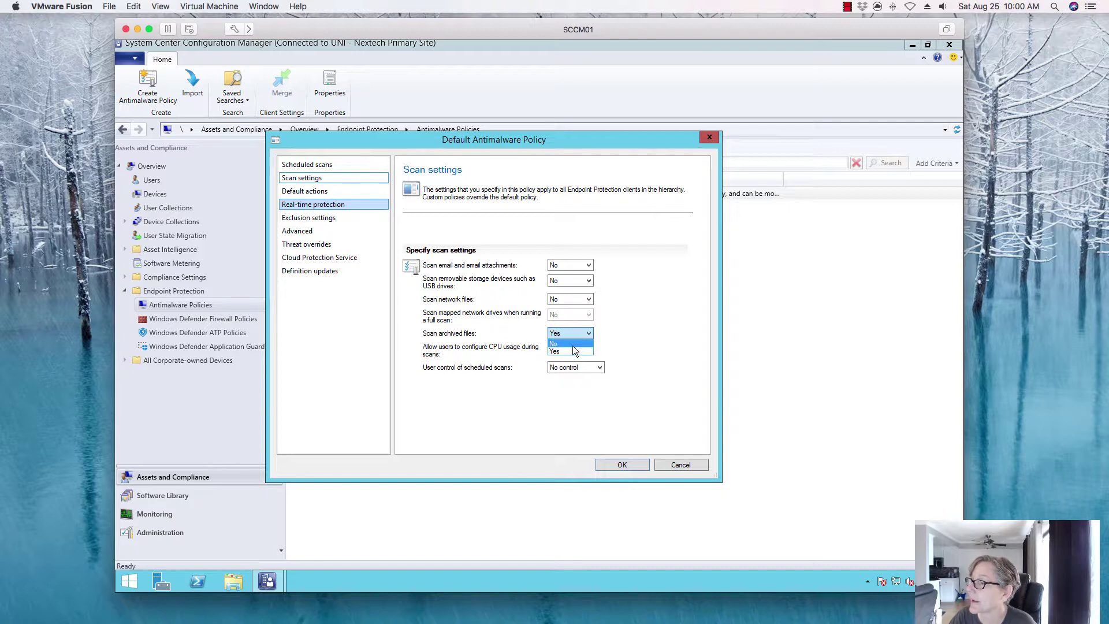
click(573, 345)
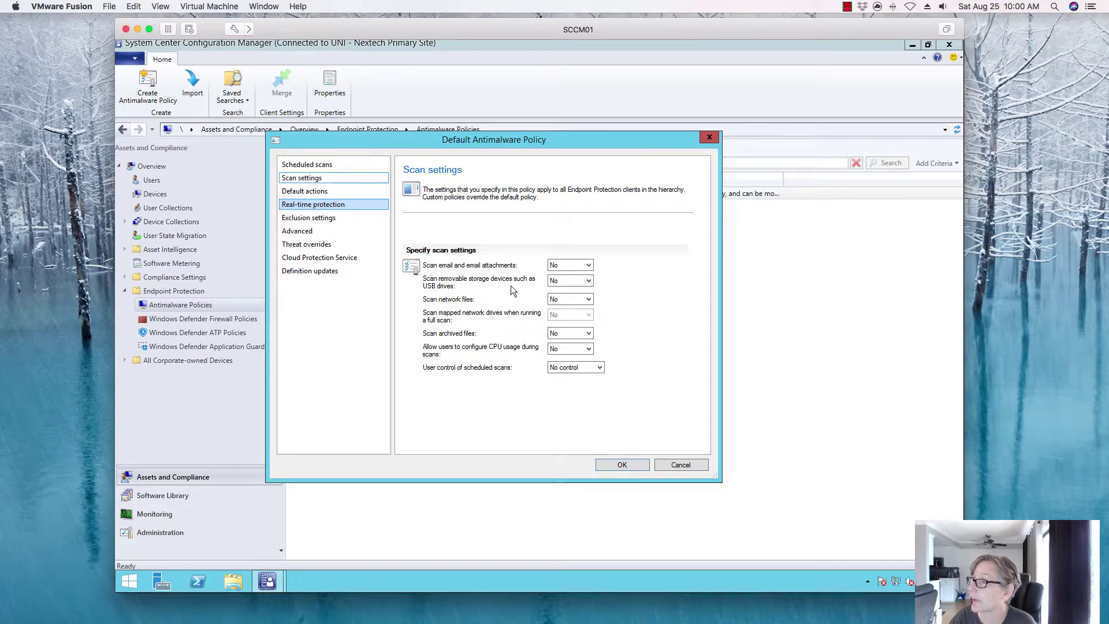
Step: Try Remove and Recommended as the default action for severe threats, accepting the warnings, and set it back to Quarantine
click(325, 191)
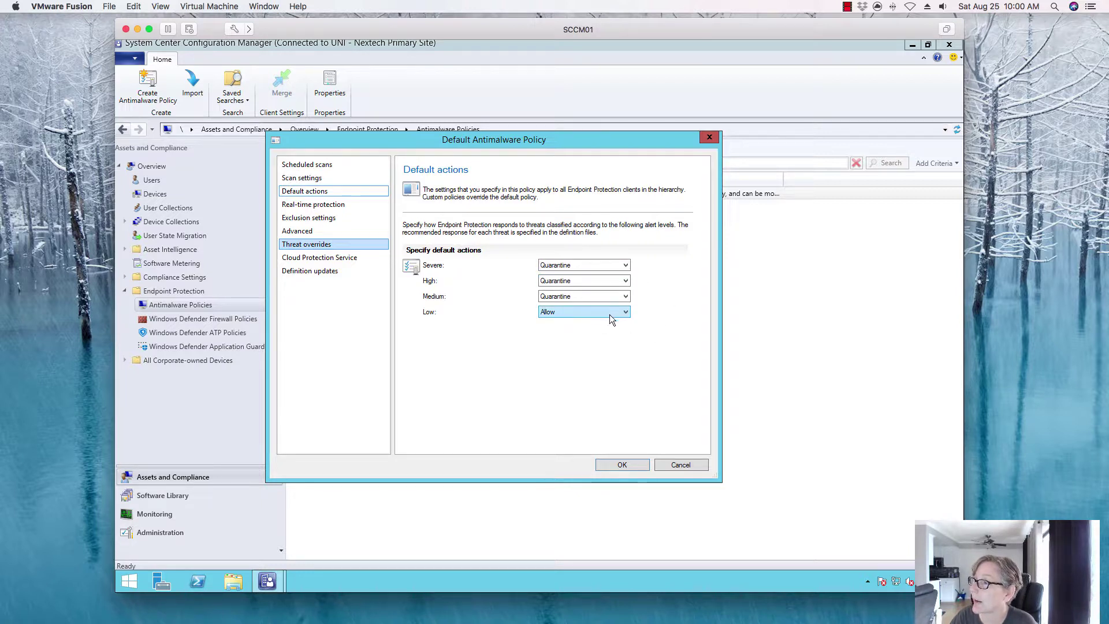
click(627, 267)
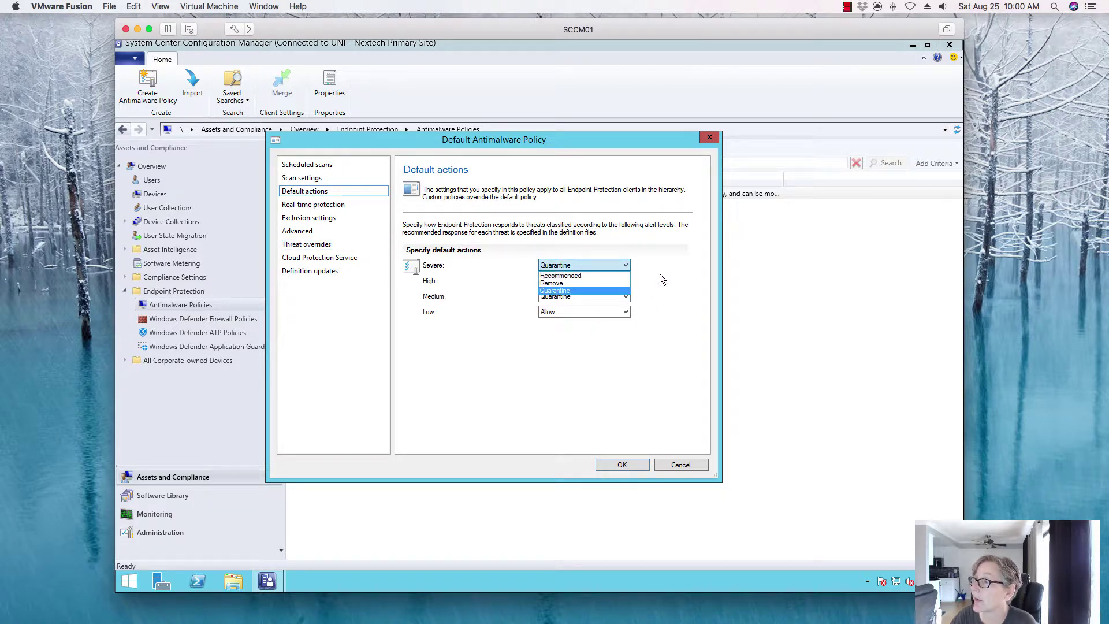
click(660, 274)
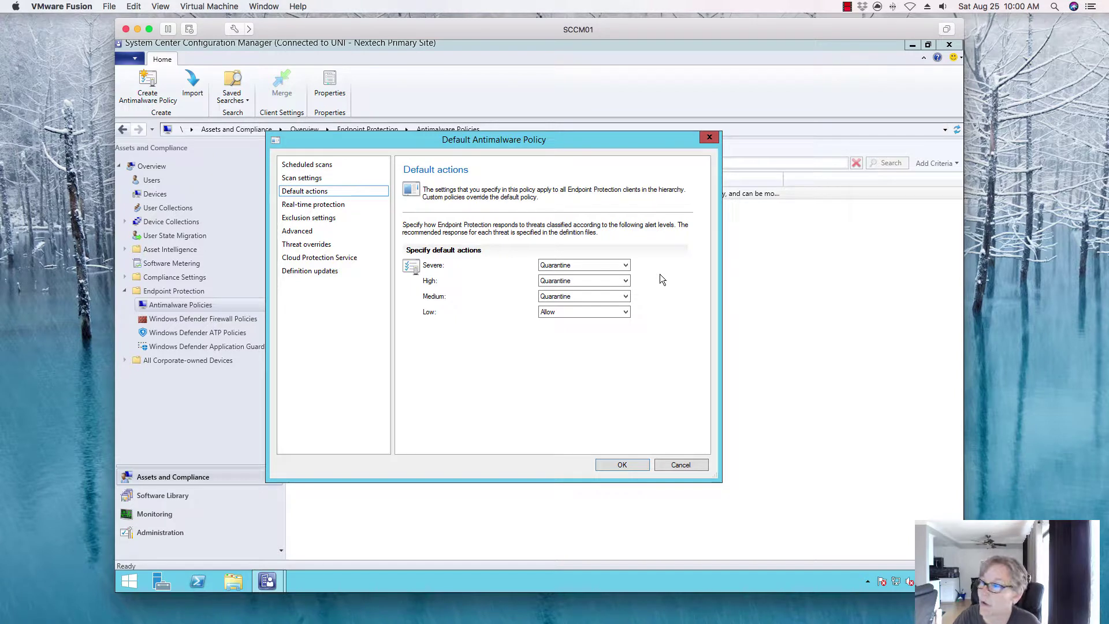
click(604, 264)
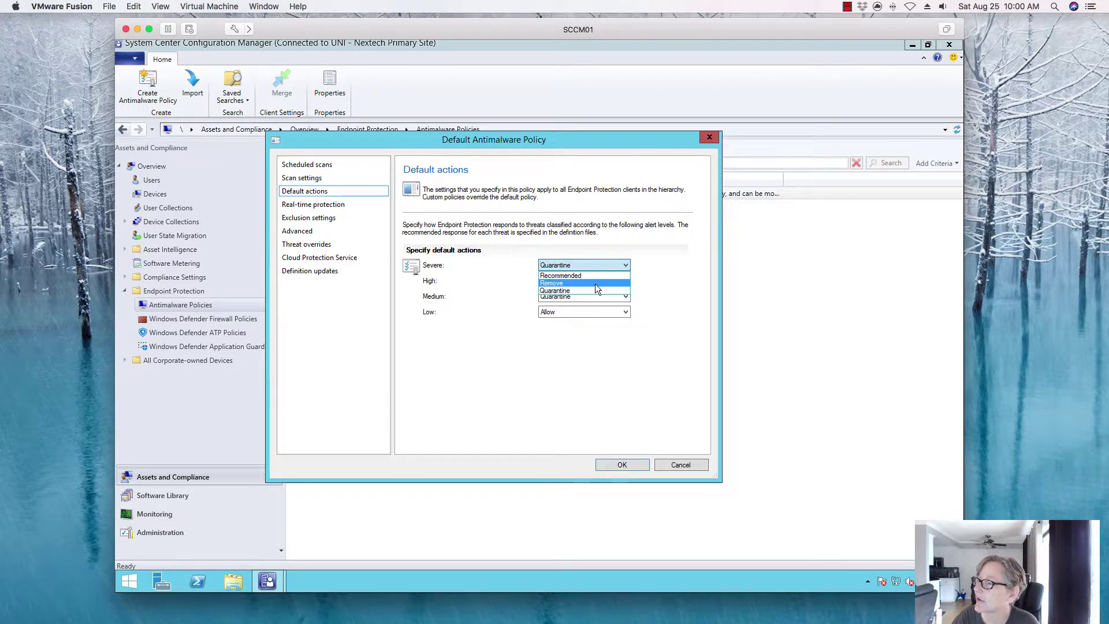
click(595, 283)
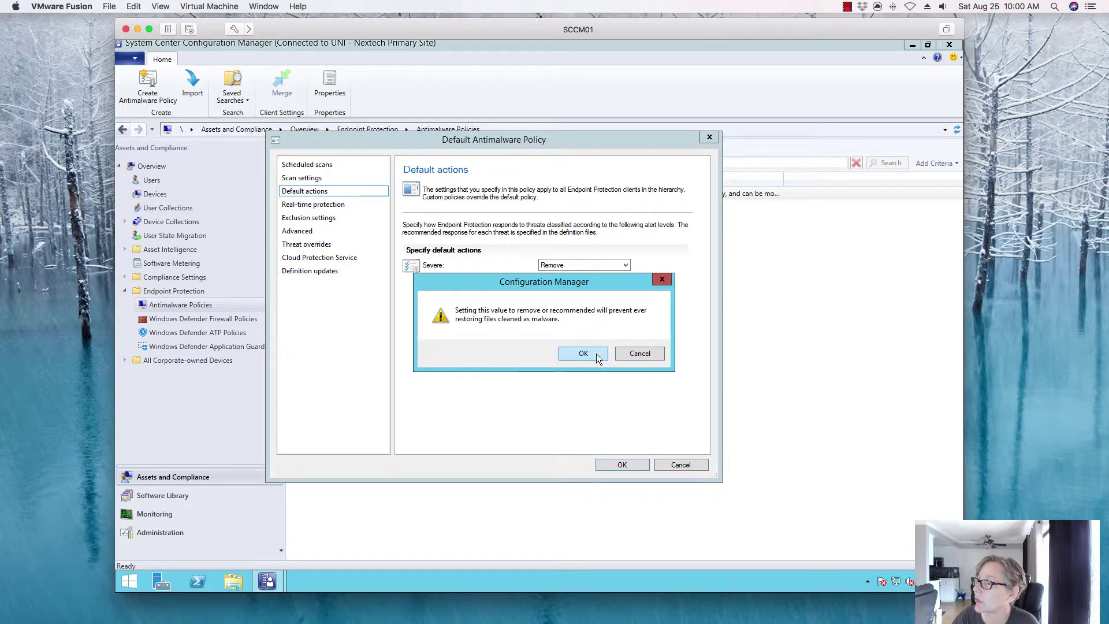
click(595, 354)
click(606, 265)
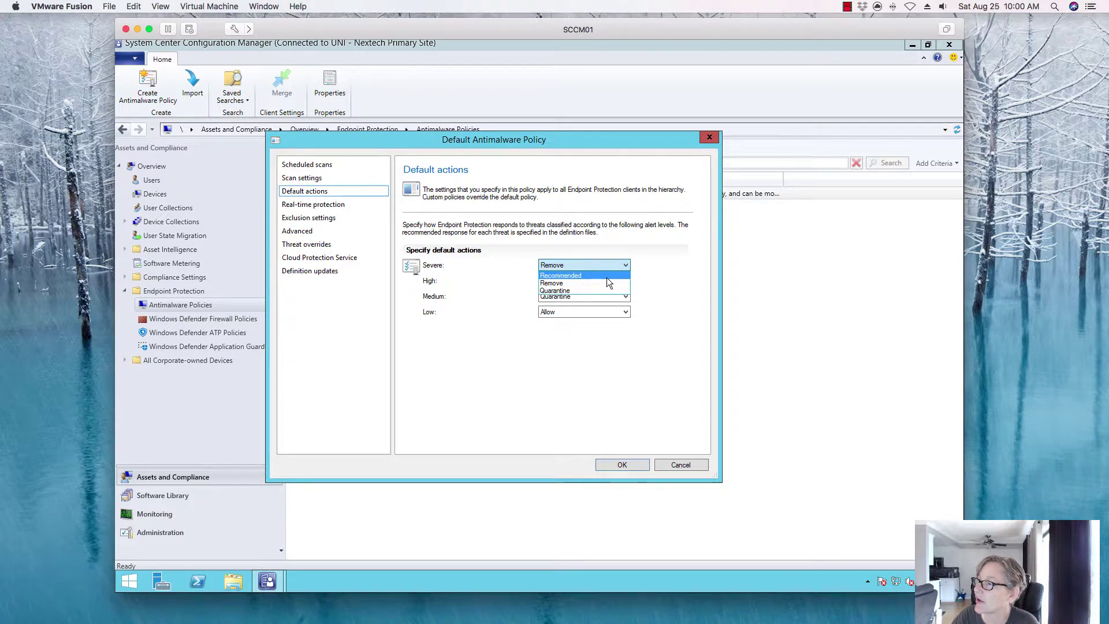
click(605, 275)
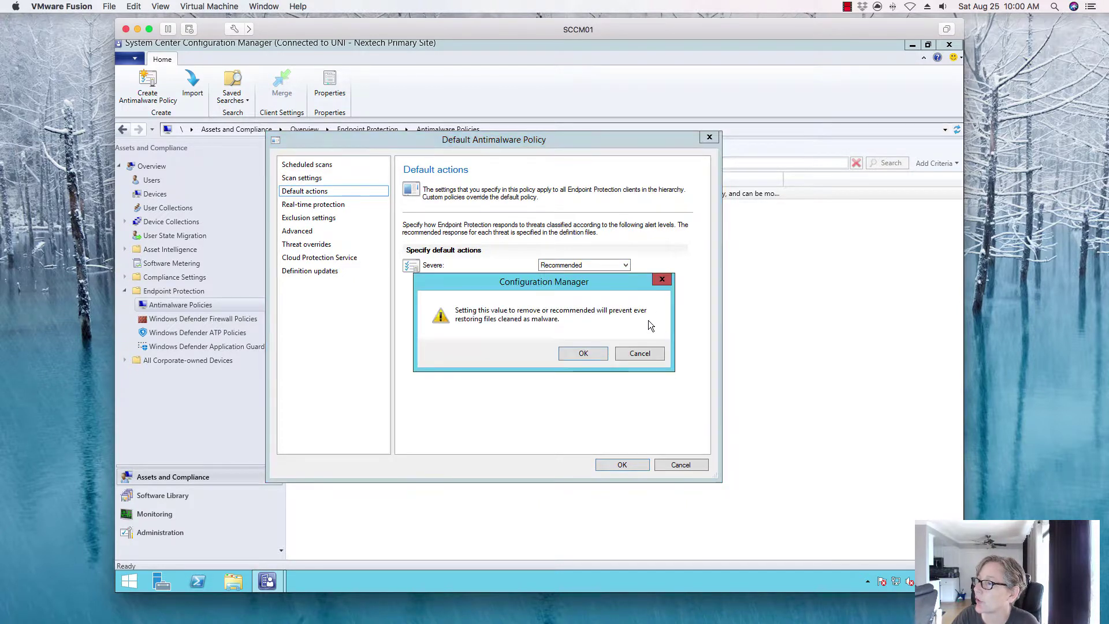
click(584, 353)
click(595, 266)
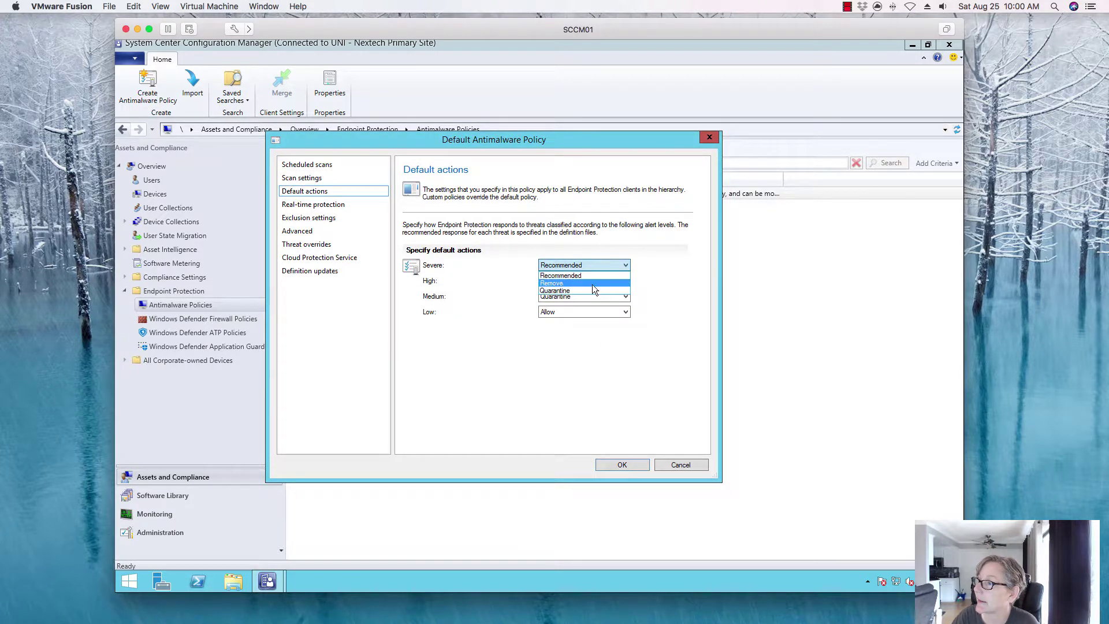
click(587, 291)
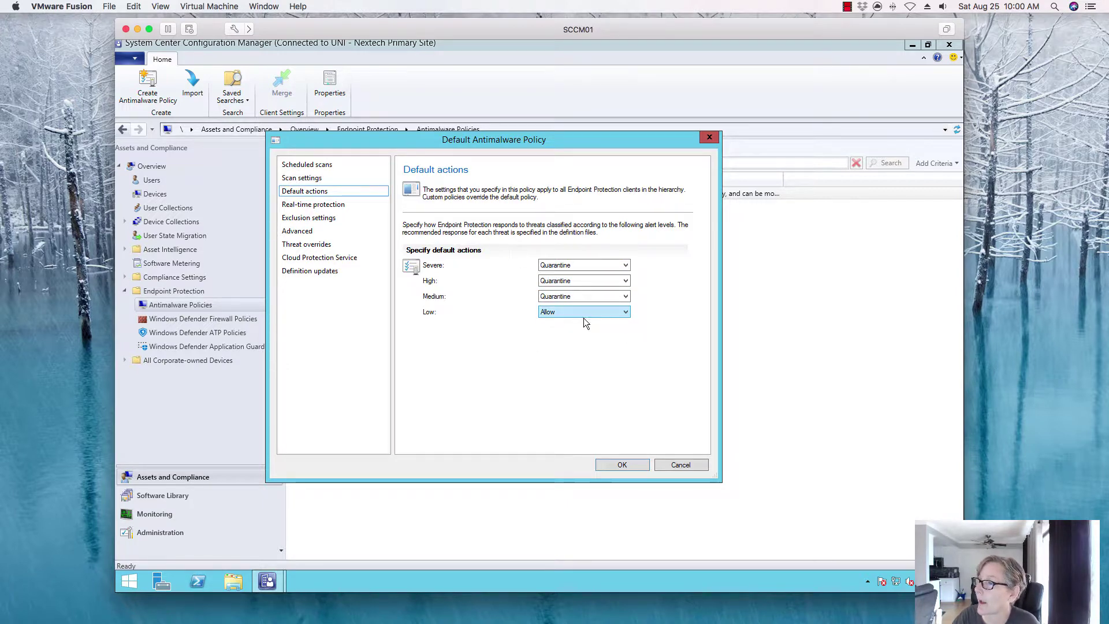
Step: Review the real-time protection and exclusion settings of the default antimalware policy
click(321, 204)
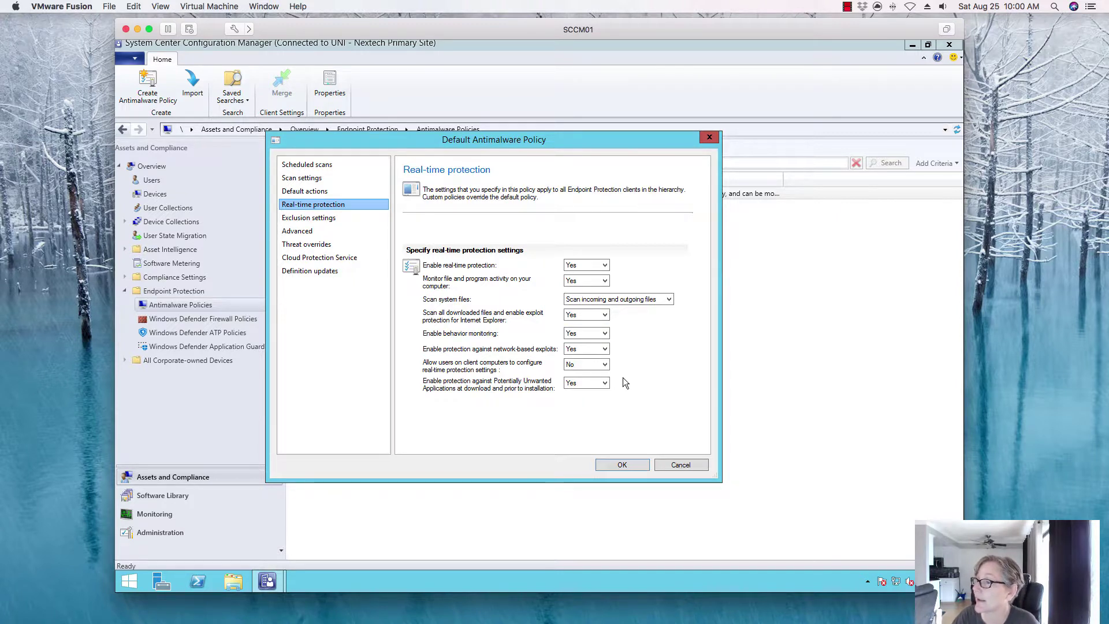
click(326, 219)
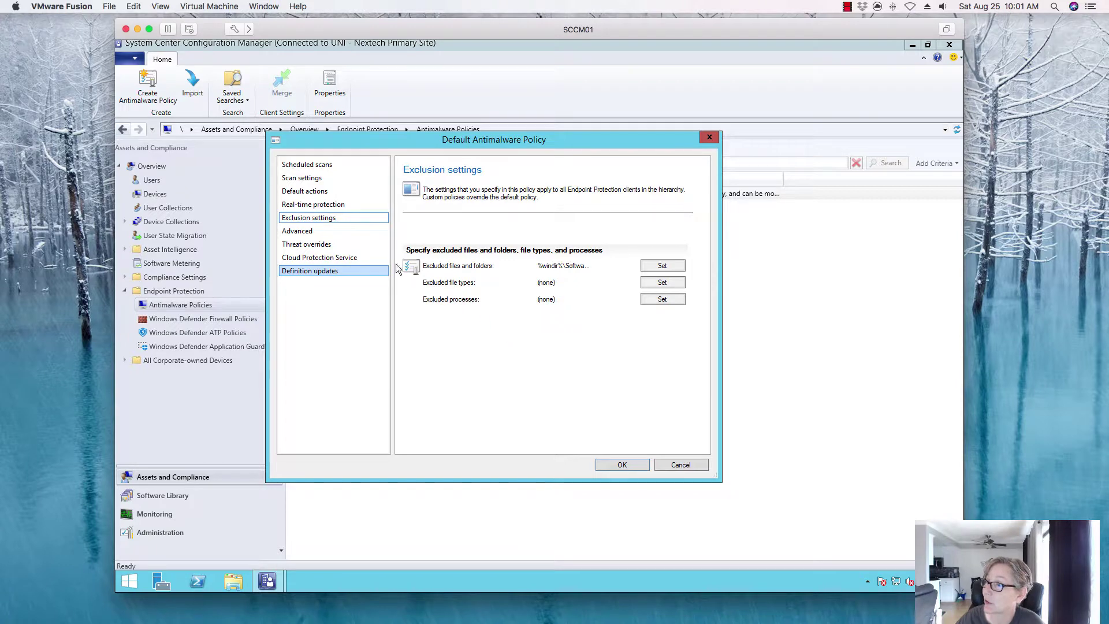
Step: Review the advanced settings and the threat overrides of the default antimalware policy
click(332, 232)
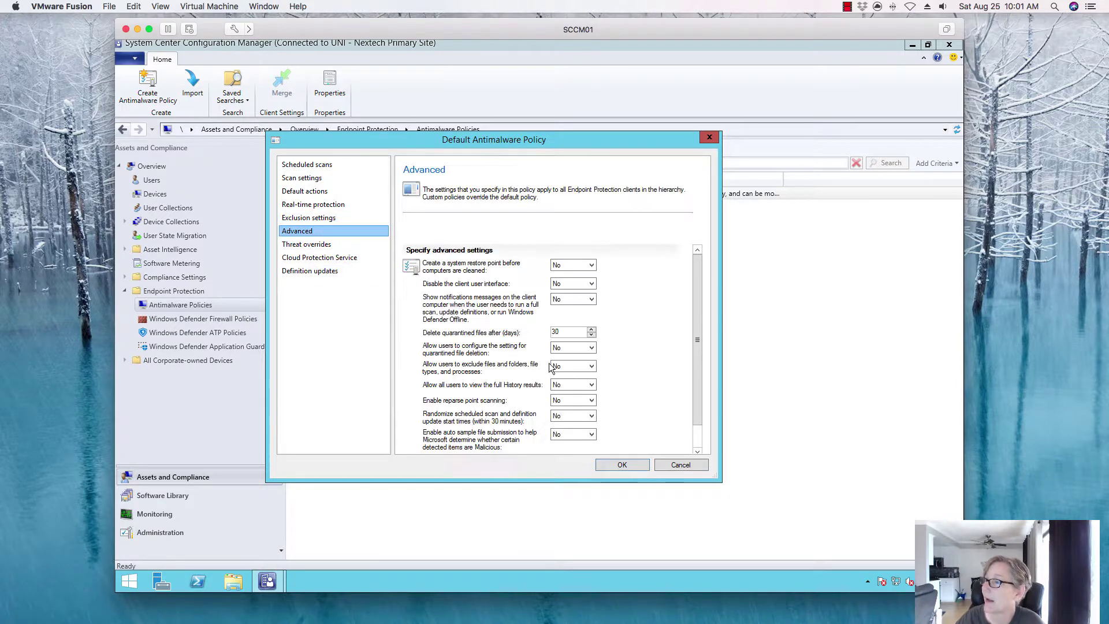
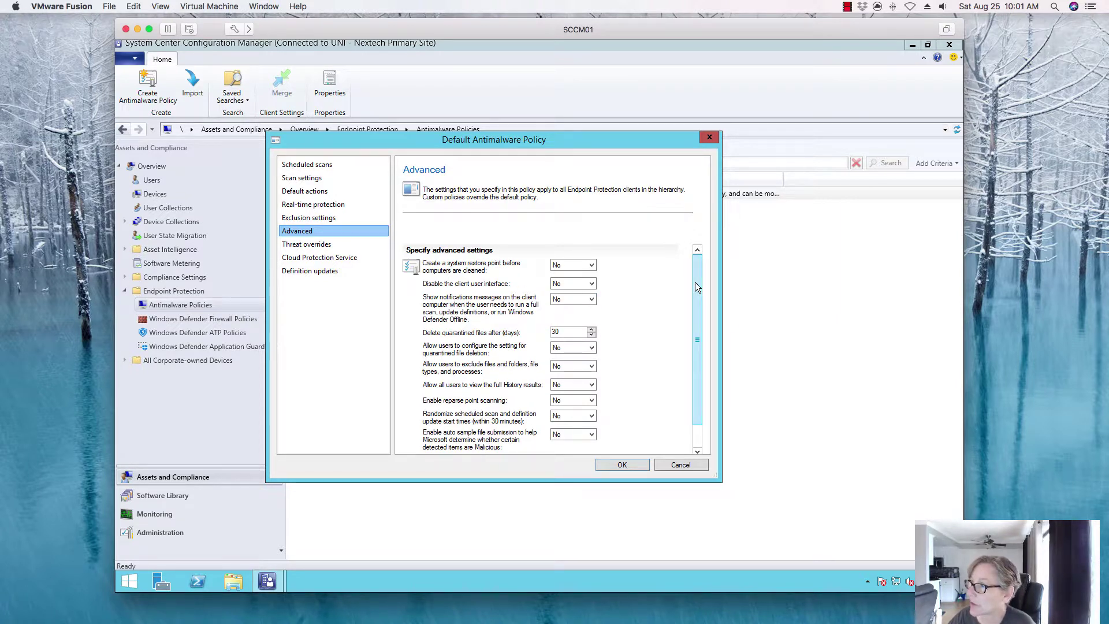
drag(695, 282, 694, 325)
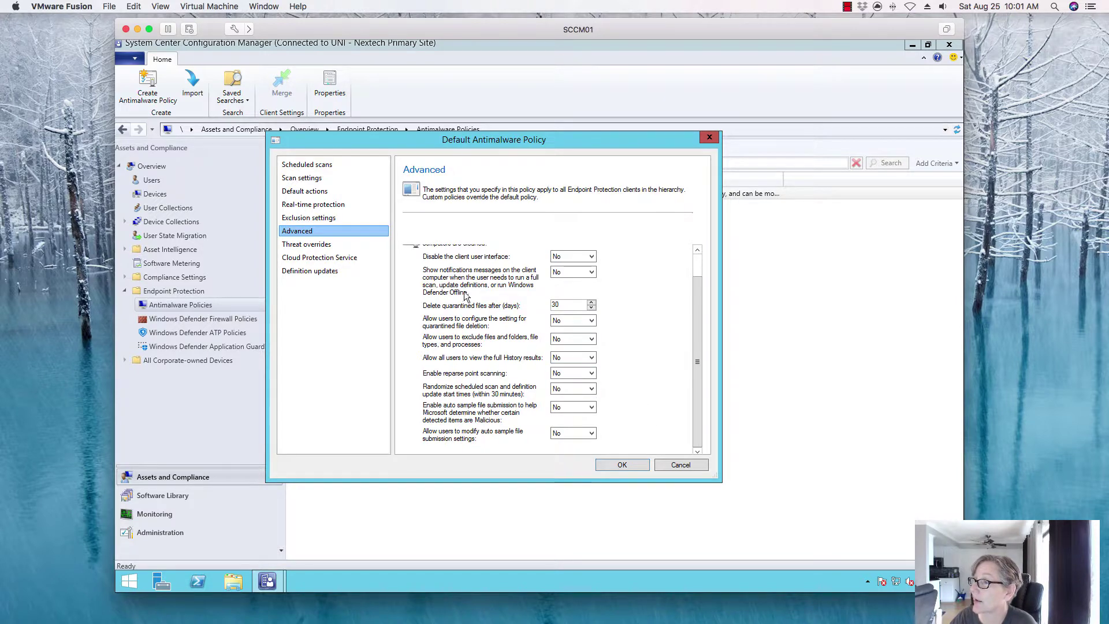
click(357, 247)
click(357, 247)
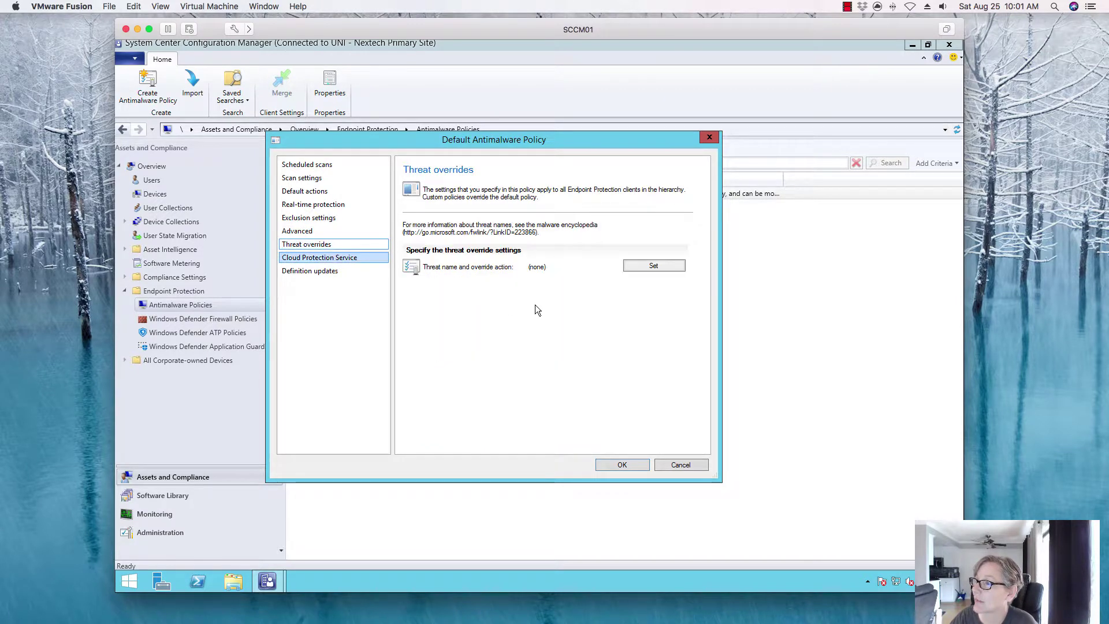
Step: Review the definition update settings and update sources of the default antimalware policy, and save the policy
click(354, 276)
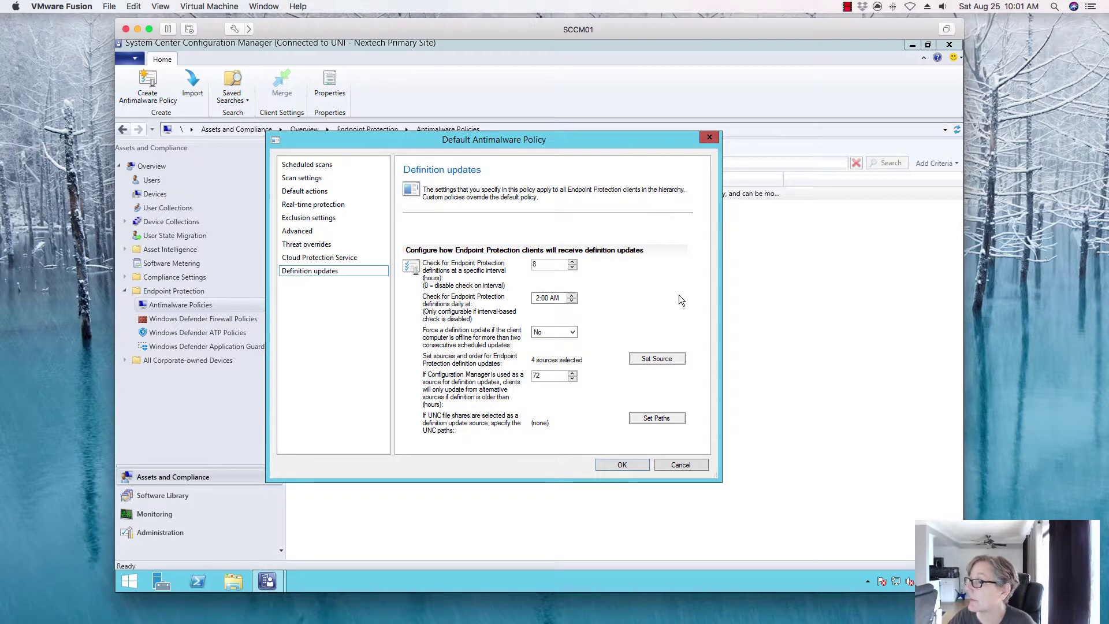
click(677, 359)
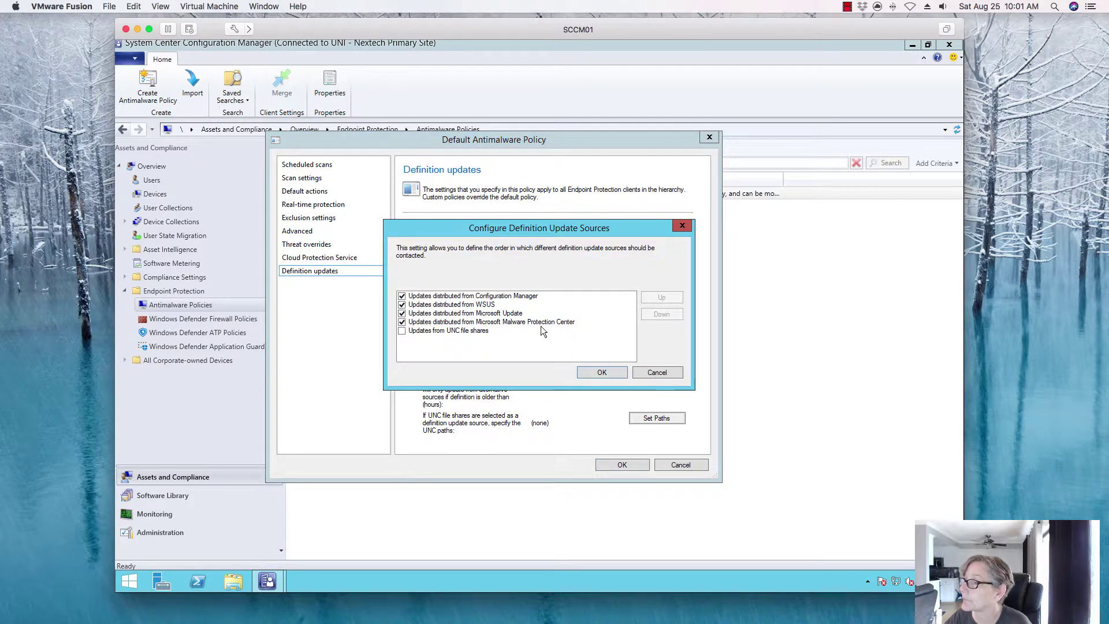
click(402, 331)
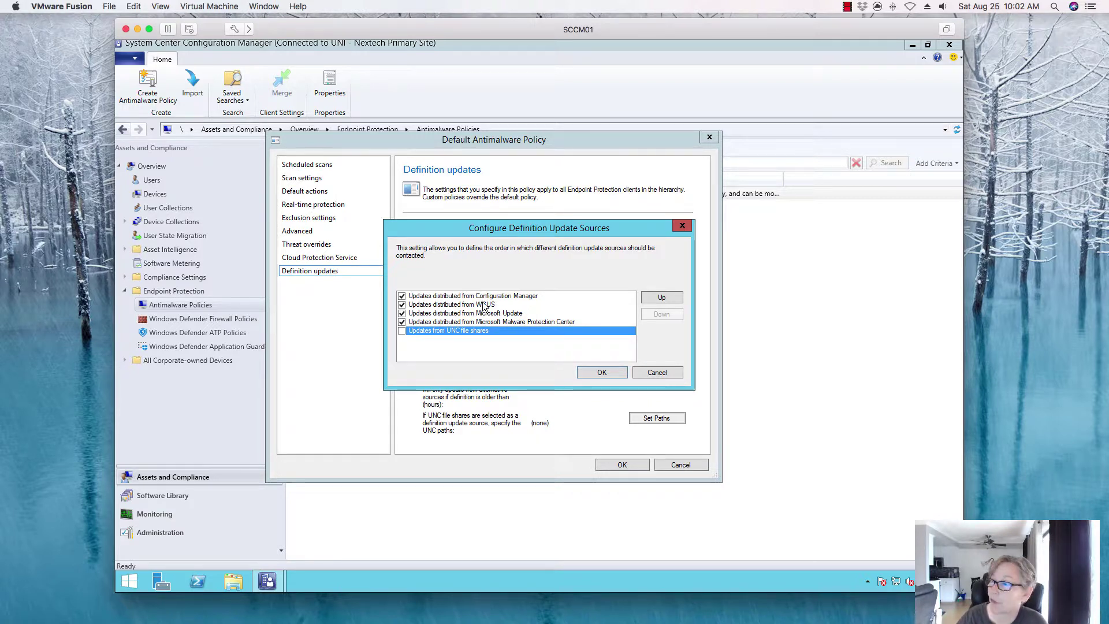
click(602, 373)
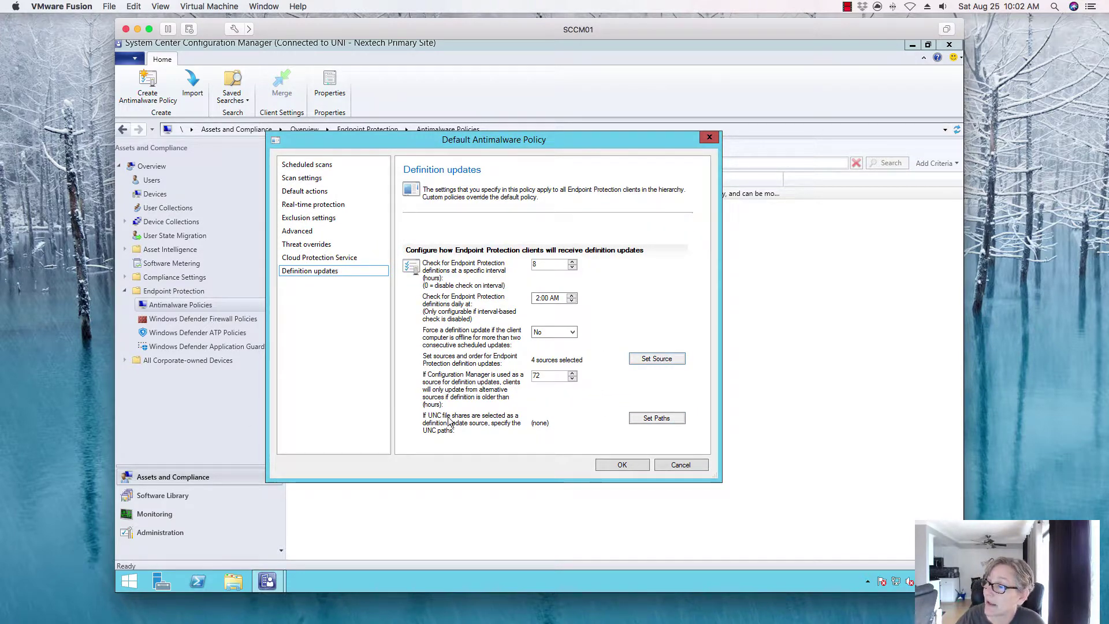
click(654, 360)
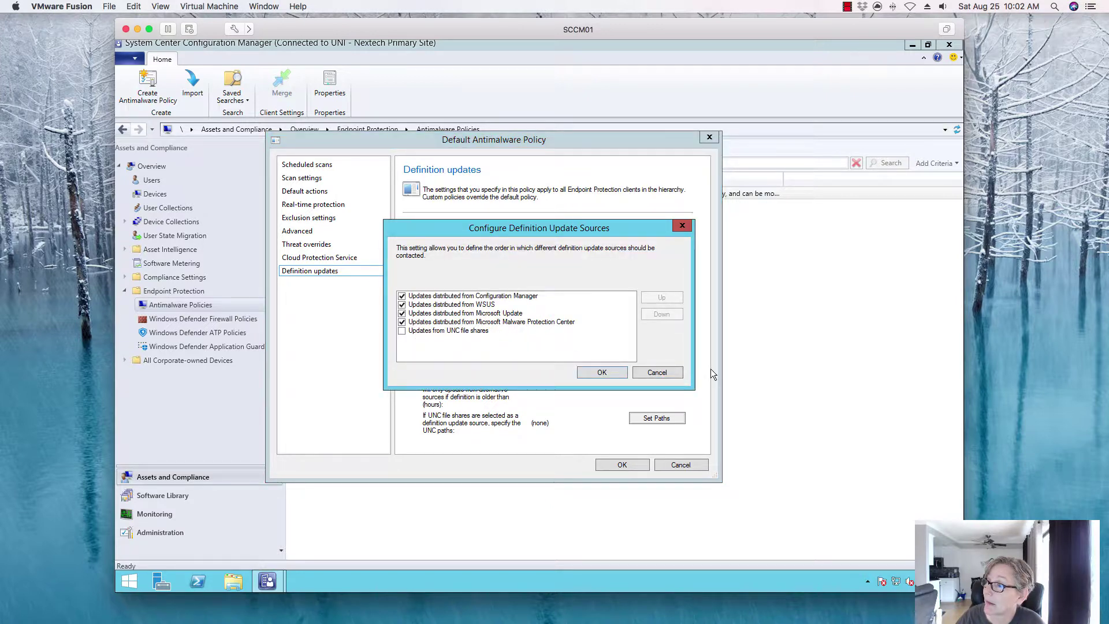
click(657, 373)
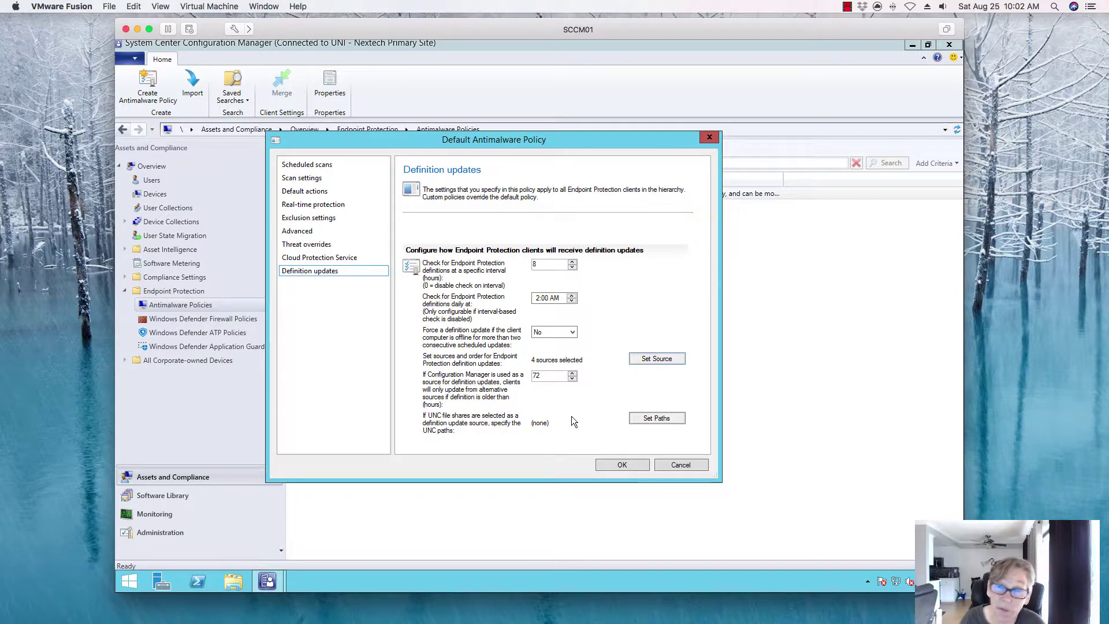
click(620, 466)
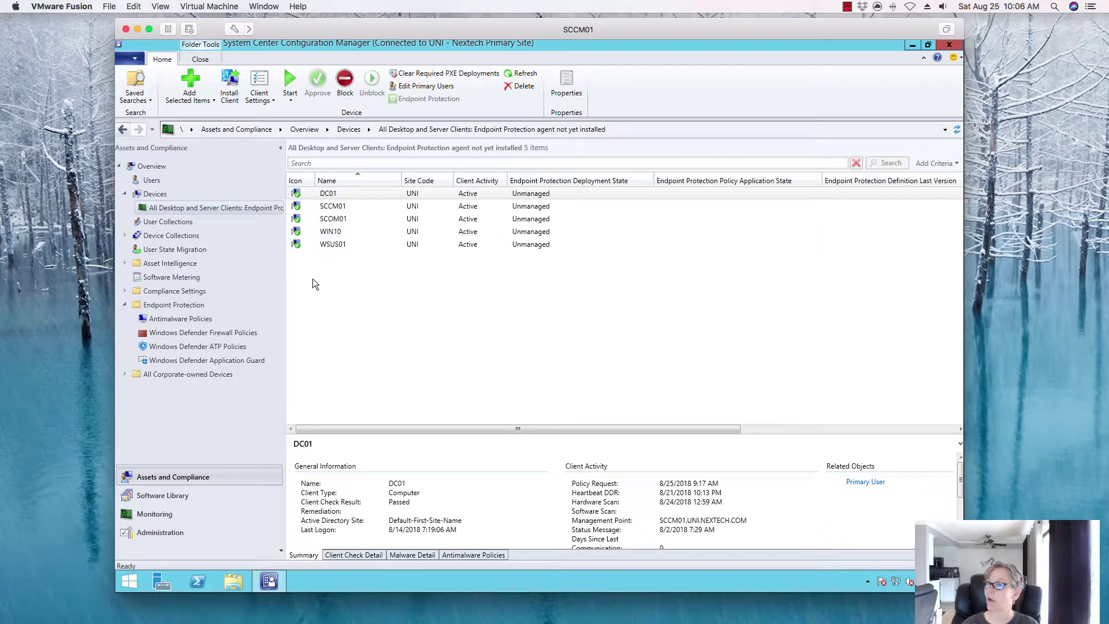
Step: Check detected malware and the System Center Endpoint Protection status in the Monitoring workspace, including the available collections
click(168, 510)
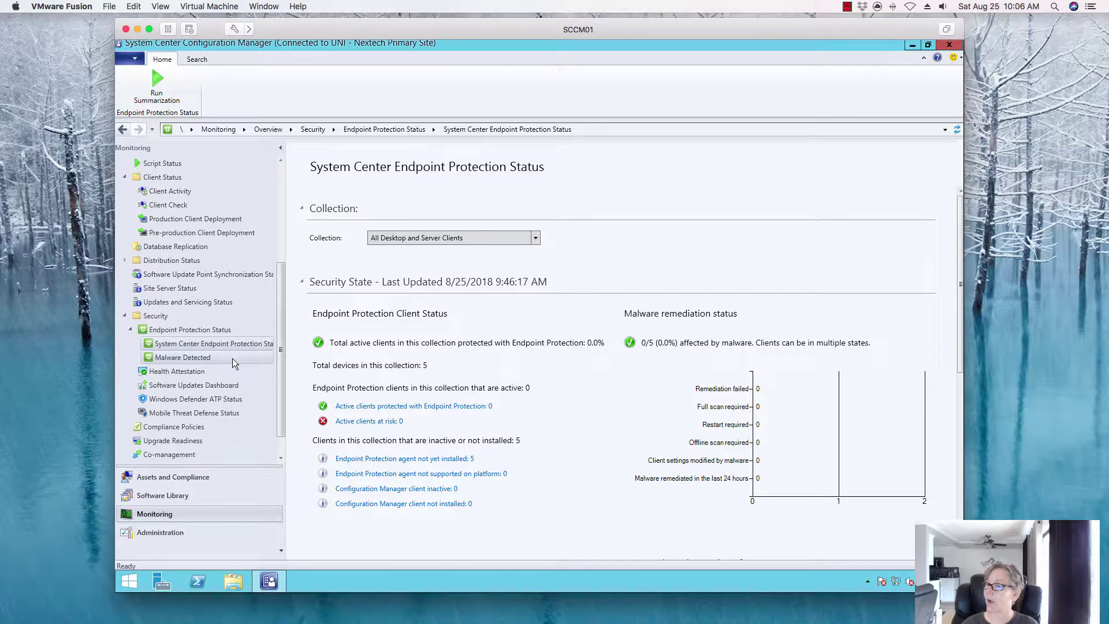
click(232, 359)
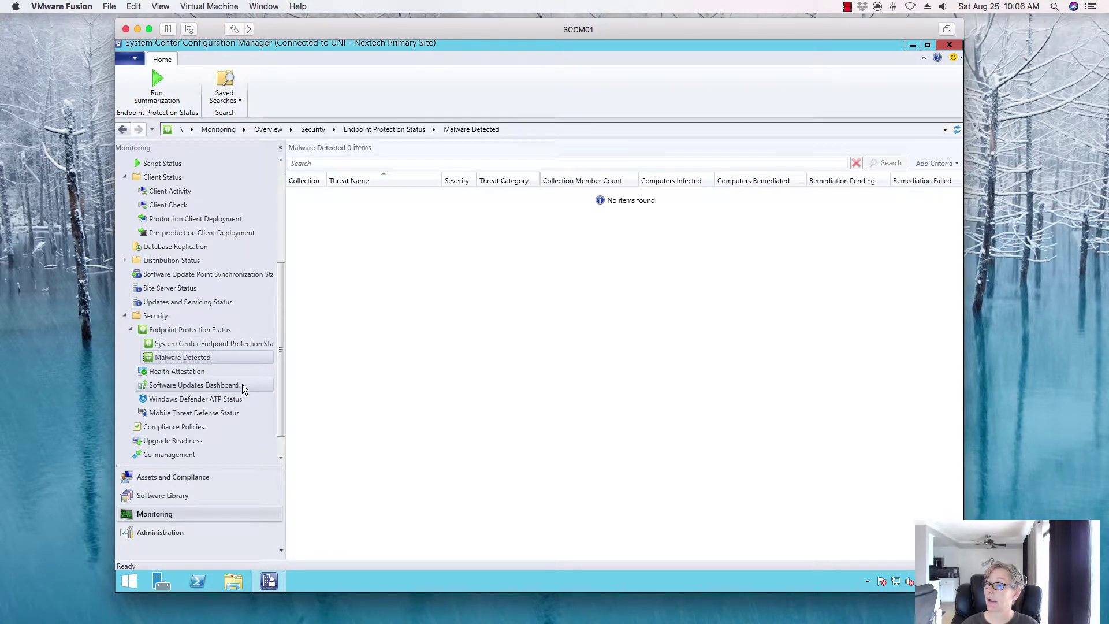
click(223, 345)
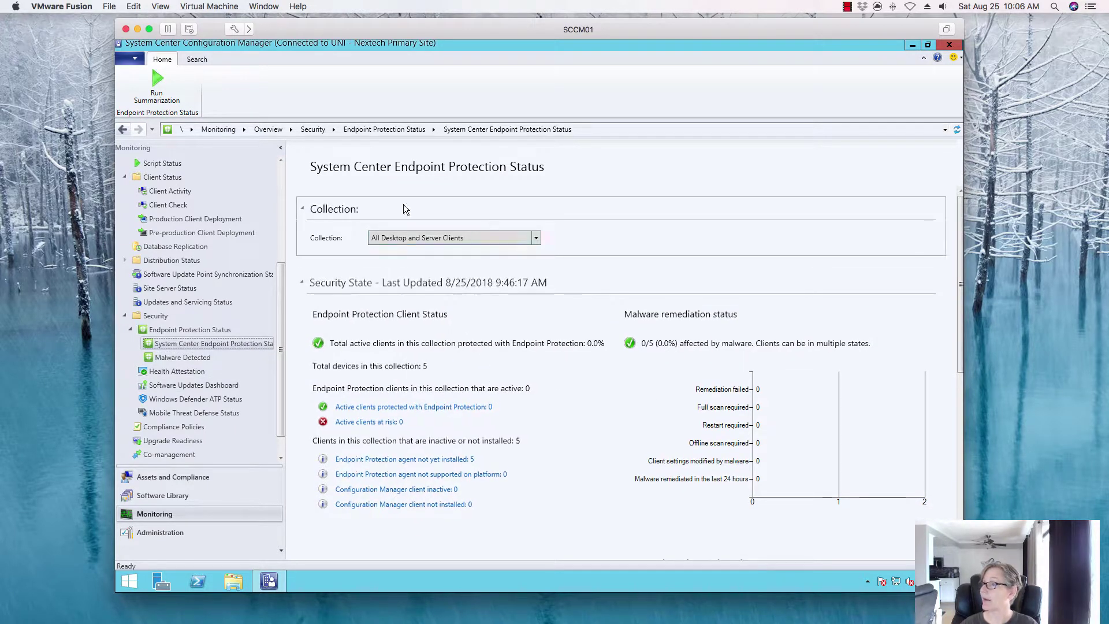
click(536, 236)
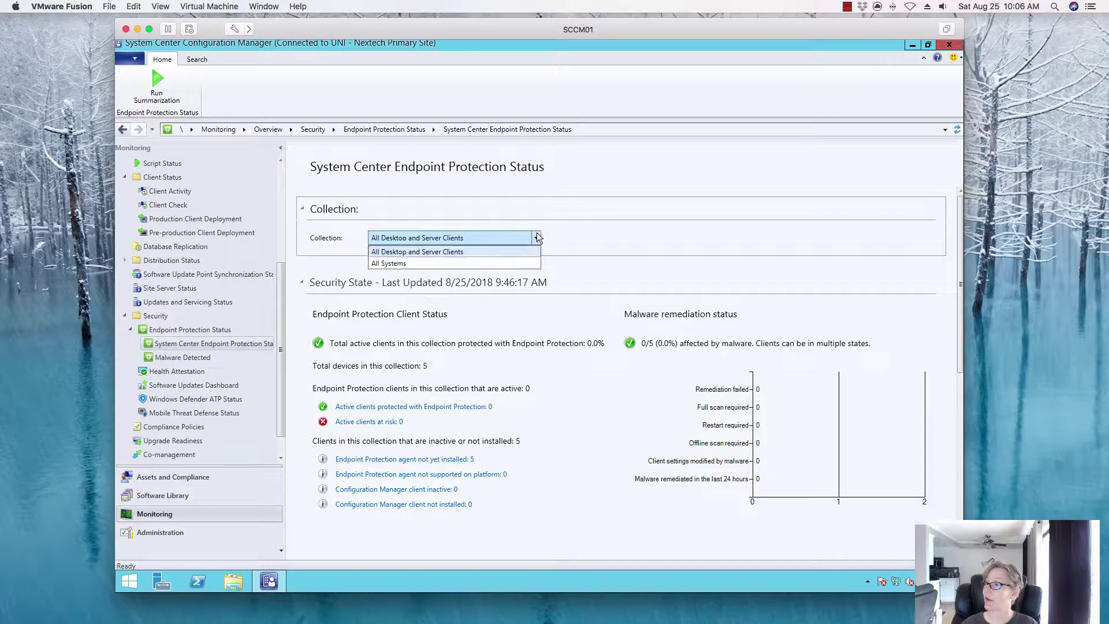
click(577, 247)
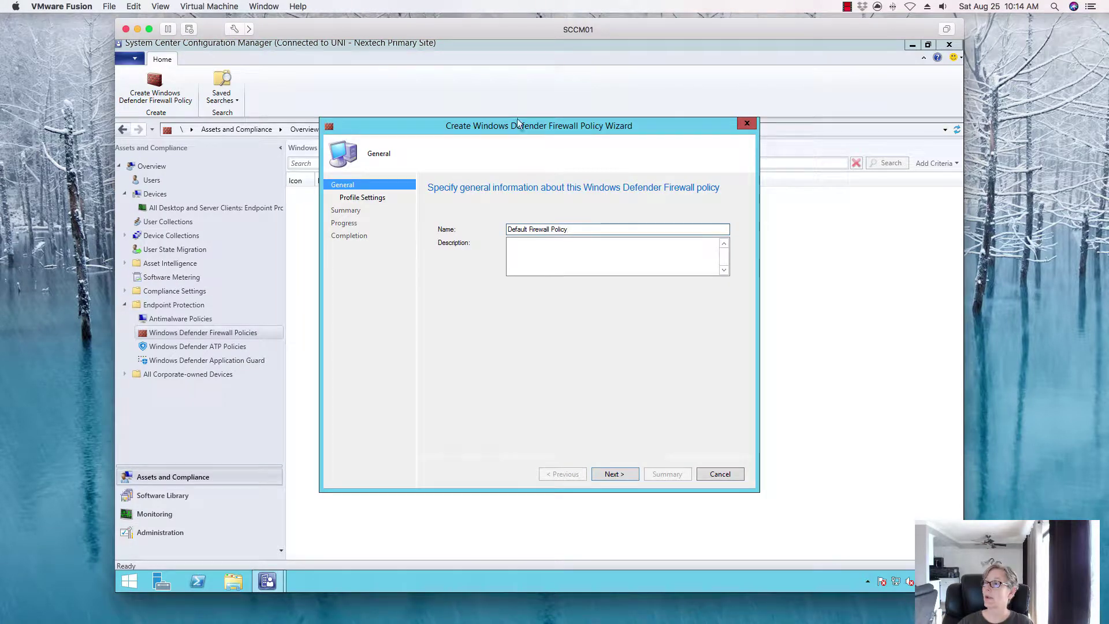
Step: In the new firewall policy's domain profile, set enabling Windows Defender Firewall to Yes, blocking all incoming connections to No and notifying the user to Yes
drag(508, 127, 528, 128)
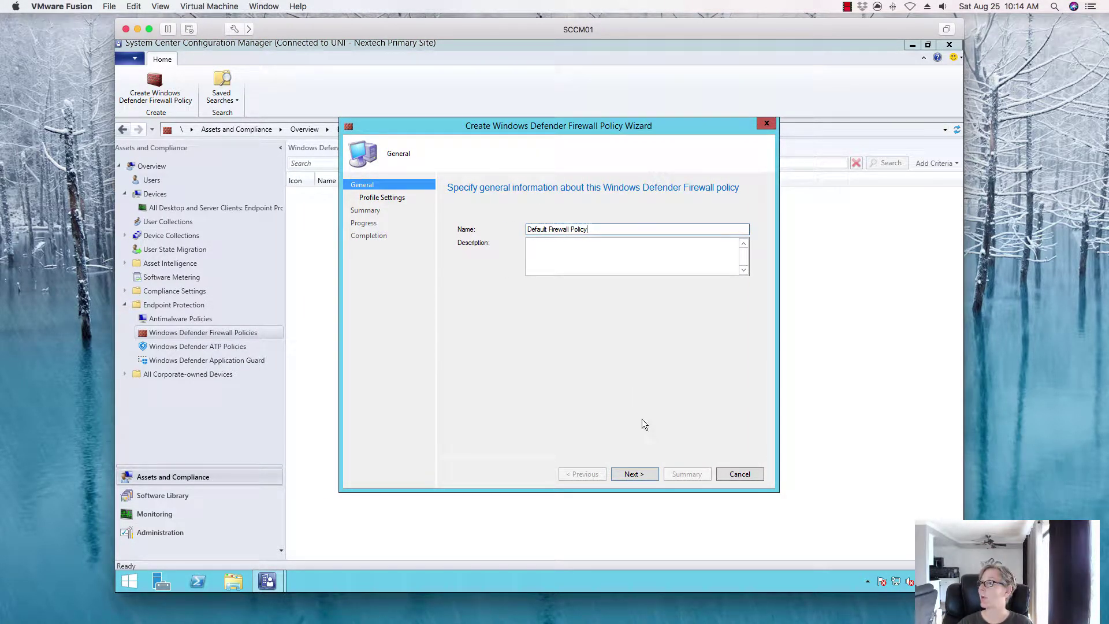
click(651, 476)
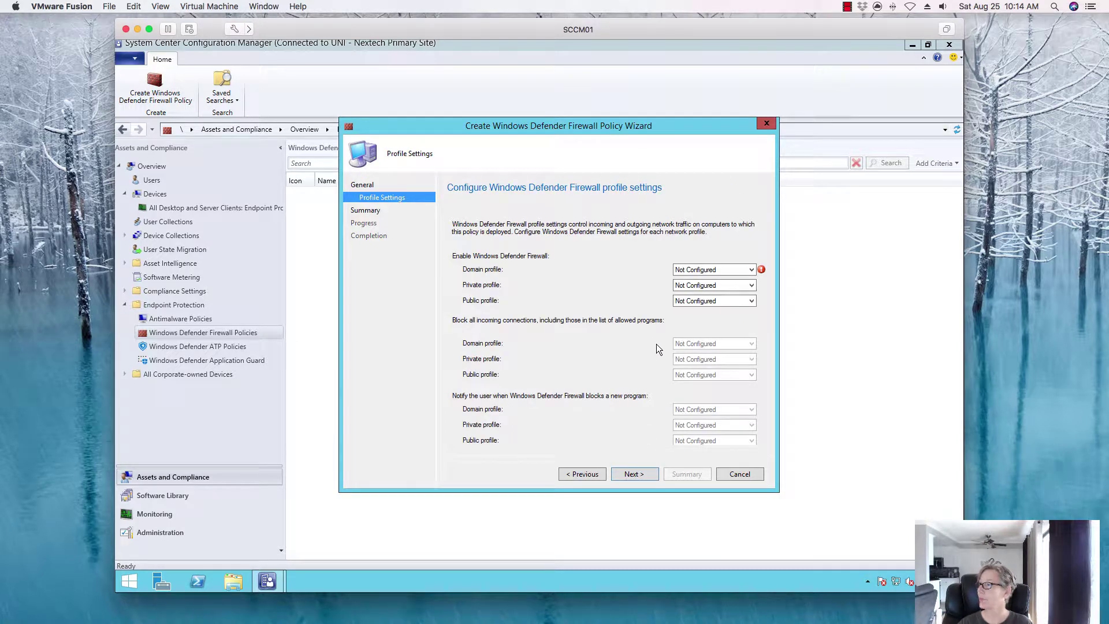
click(733, 274)
click(720, 285)
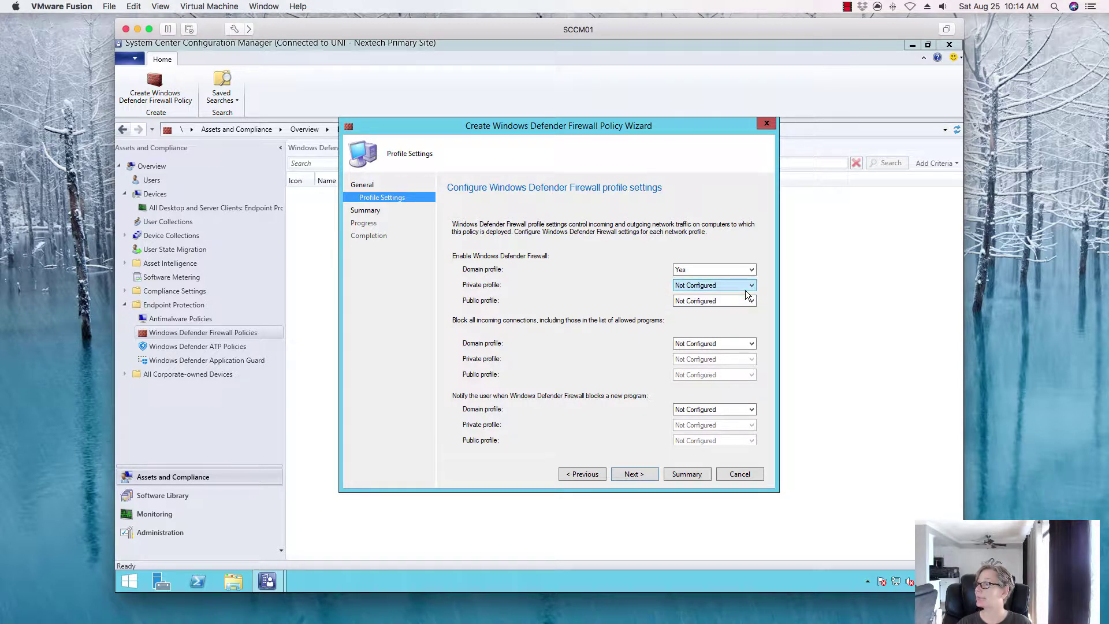
click(752, 343)
click(704, 370)
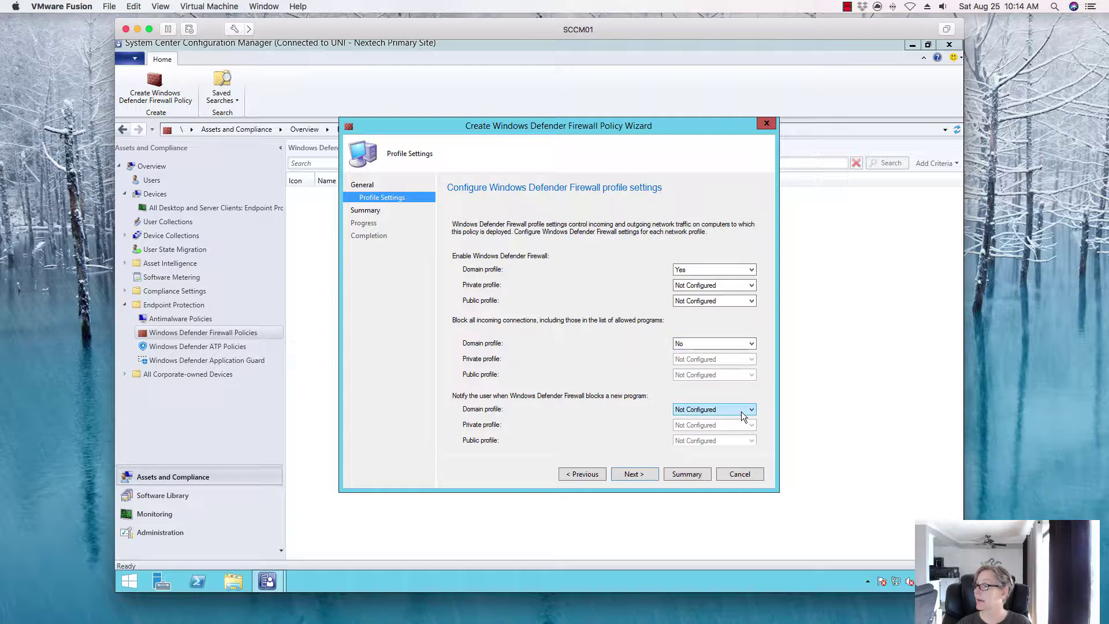
click(743, 411)
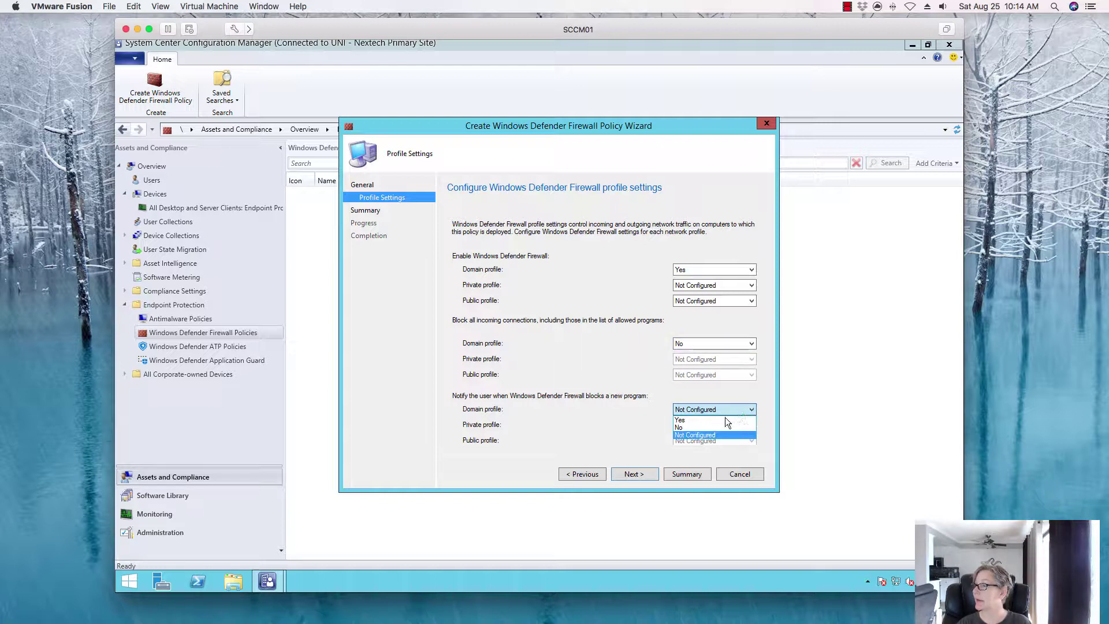
click(711, 422)
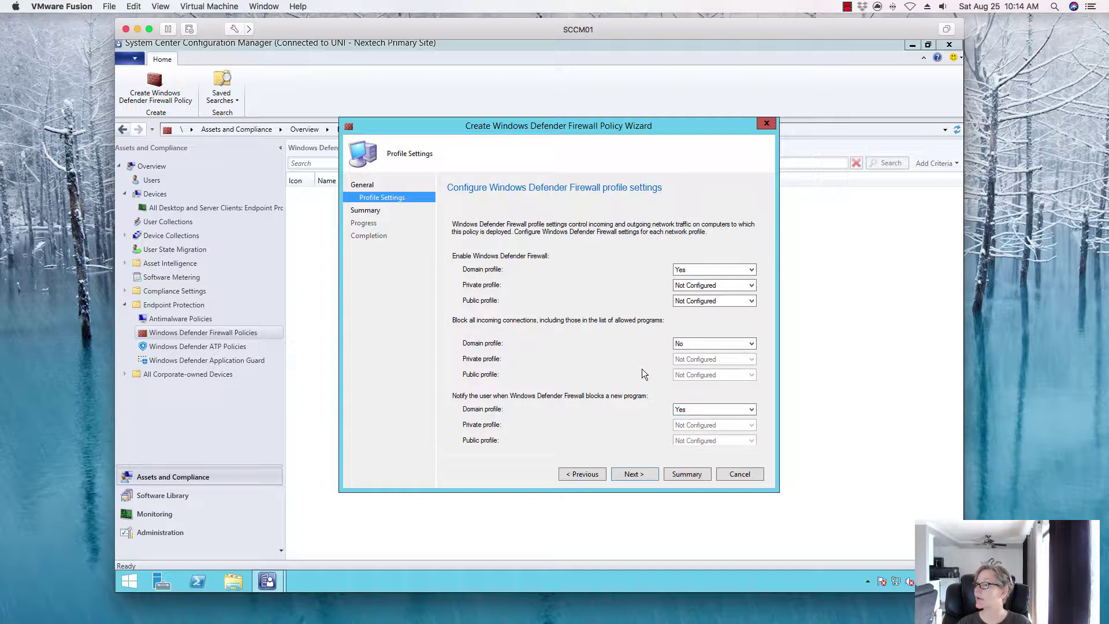
Step: Try Yes and No for enabling the firewall on the private profile and No on the public profile, and set both back to Not Configured
click(726, 287)
click(699, 301)
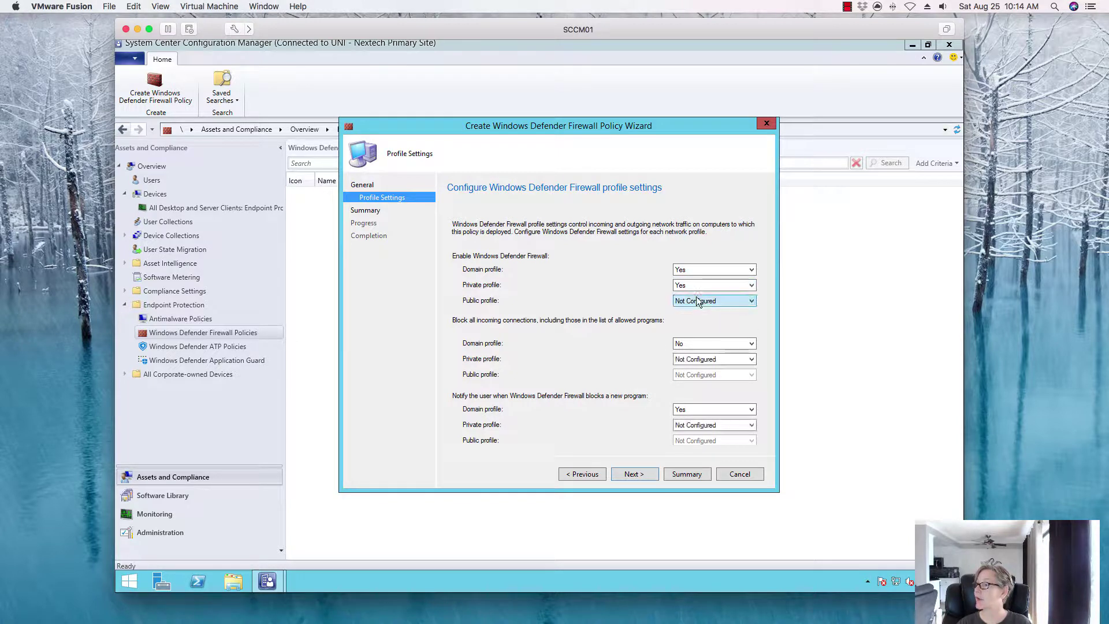
click(697, 300)
click(698, 285)
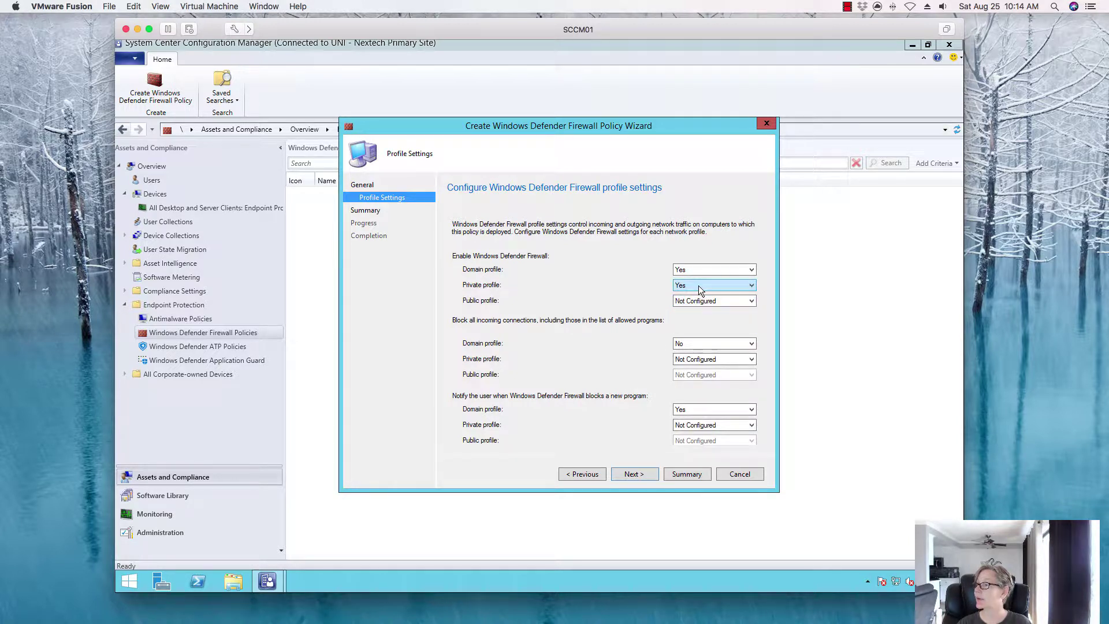
click(698, 285)
click(699, 303)
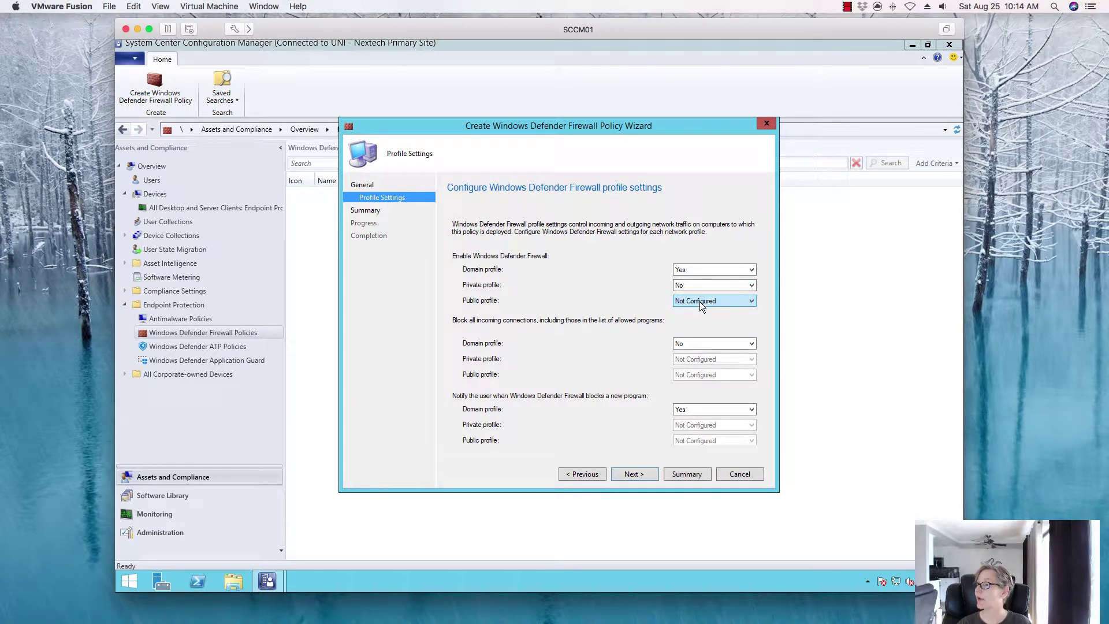
click(699, 301)
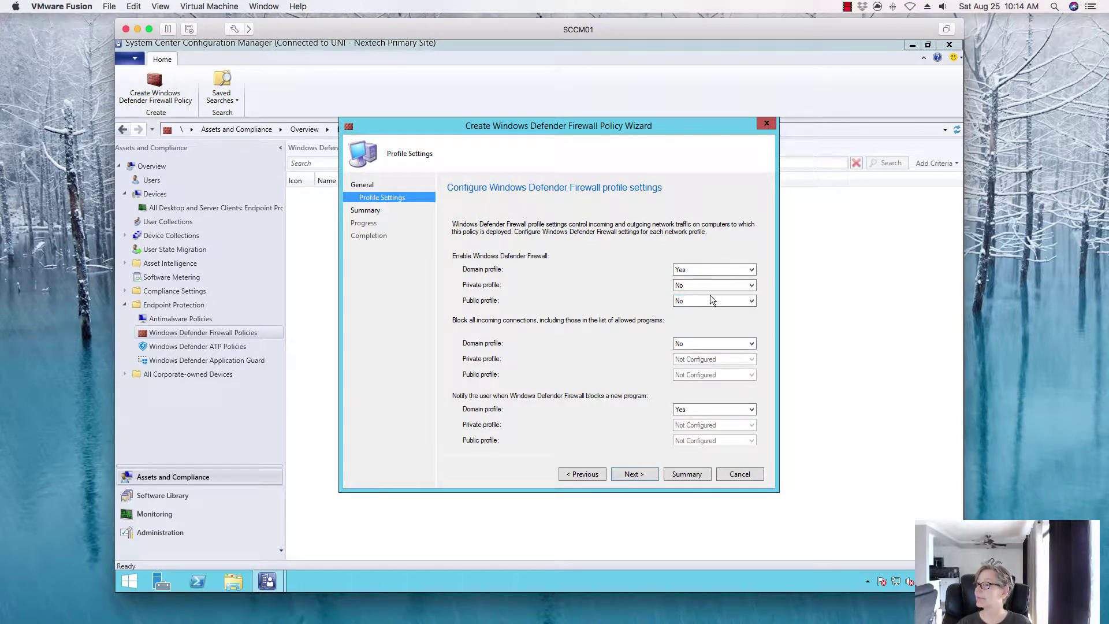
click(750, 285)
key(Escape)
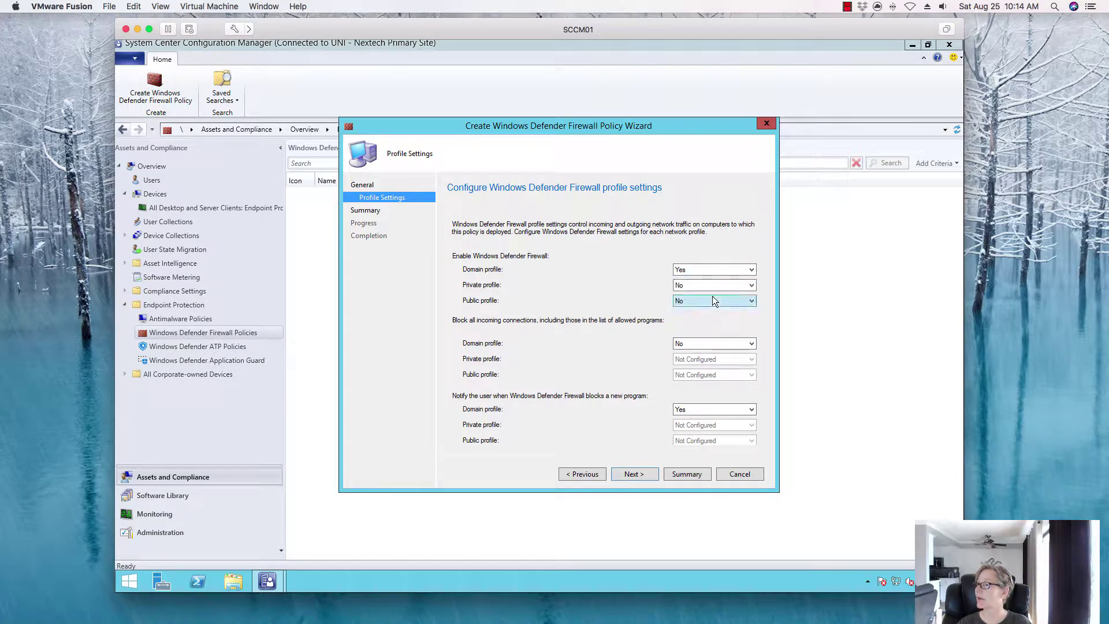
click(712, 287)
click(695, 311)
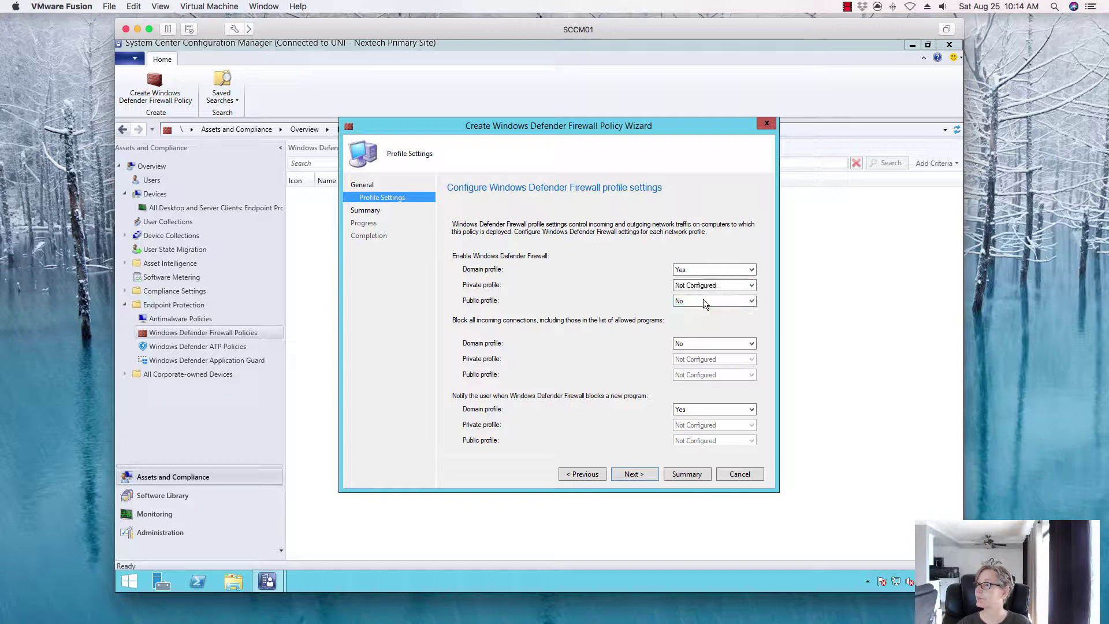
click(702, 300)
click(691, 327)
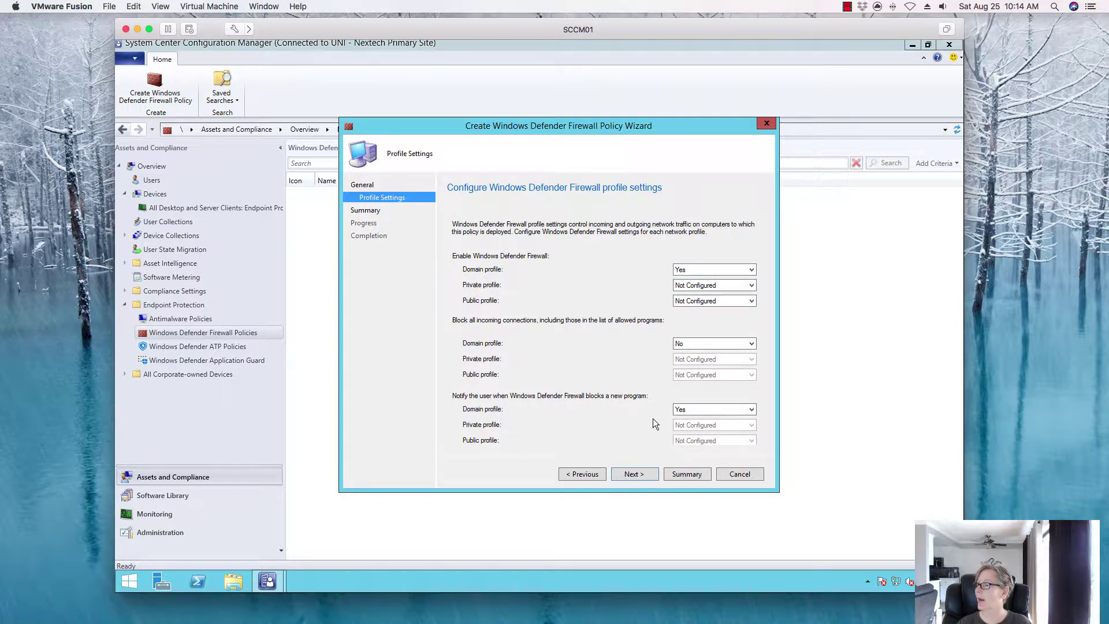
Step: Confirm the summarized settings to create the Default Firewall Policy and close the wizard
click(642, 474)
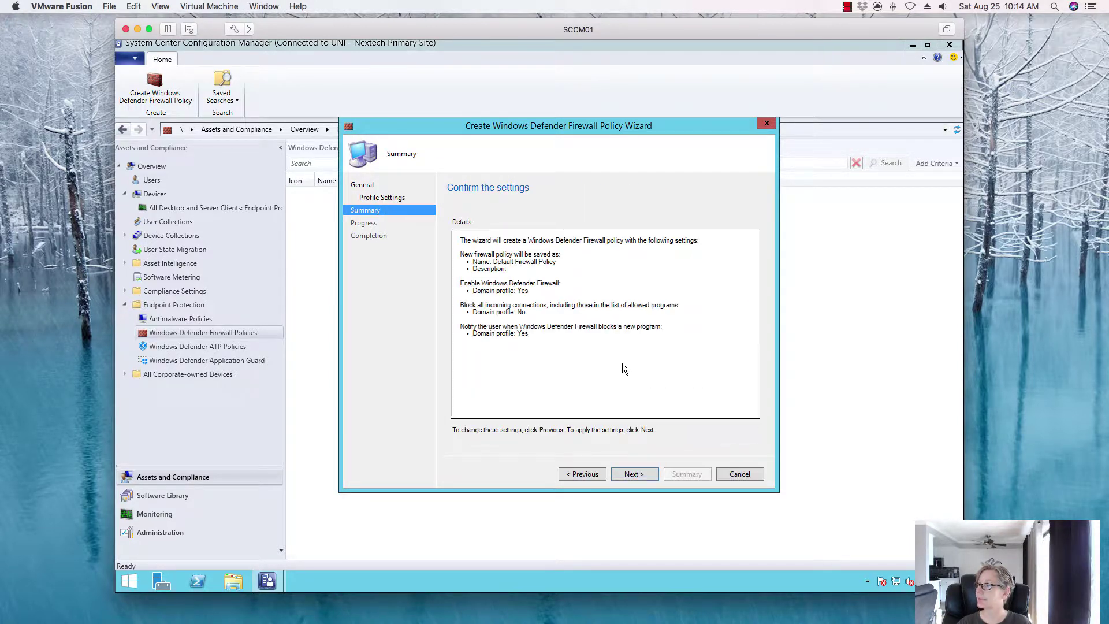
click(637, 475)
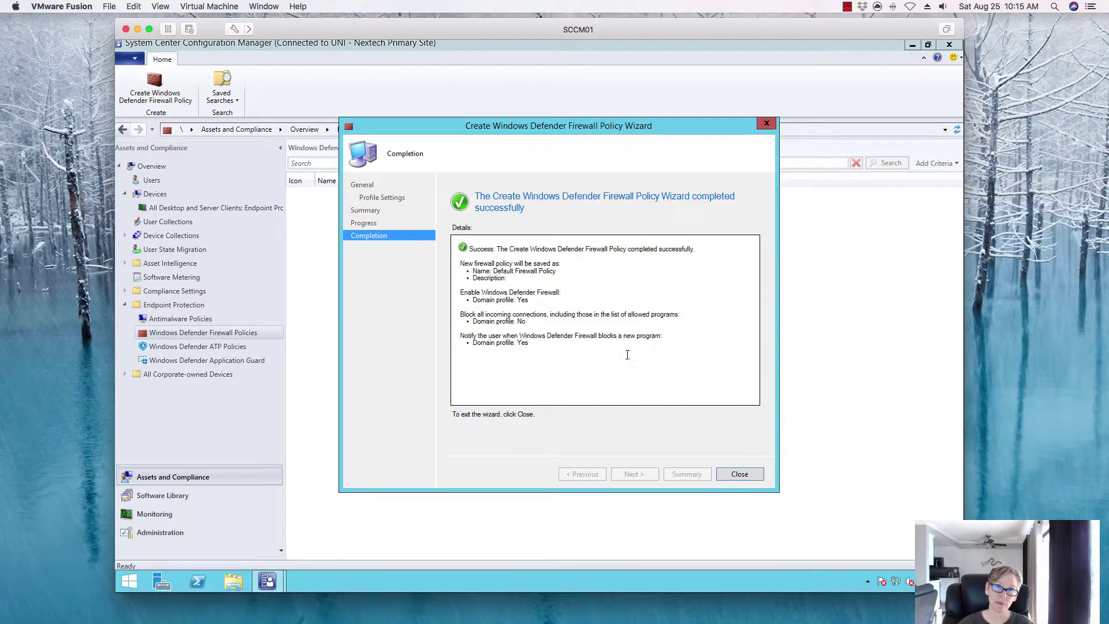
click(726, 480)
Step: Deploy the Default Firewall Policy to the All Systems collection, keeping the simple schedule that runs every 1 day
click(461, 195)
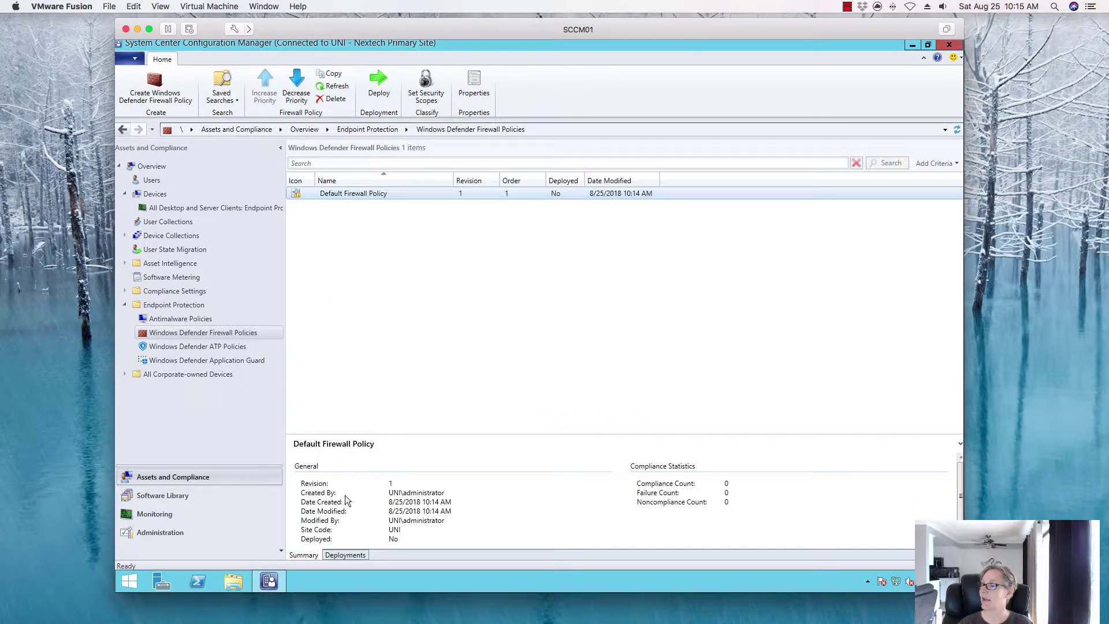
click(344, 555)
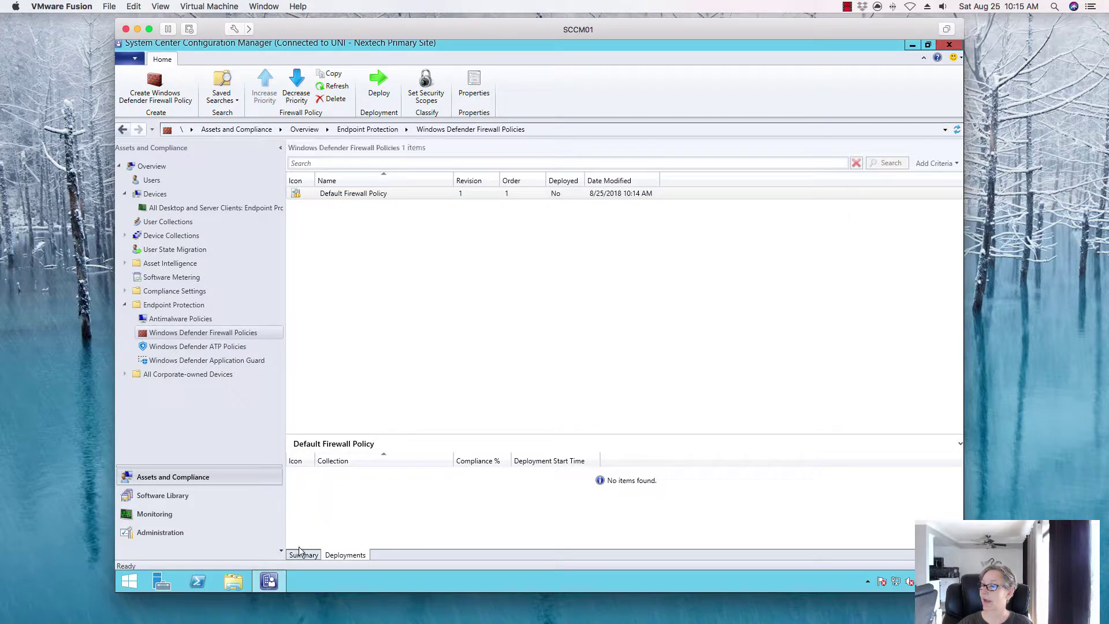
click(384, 193)
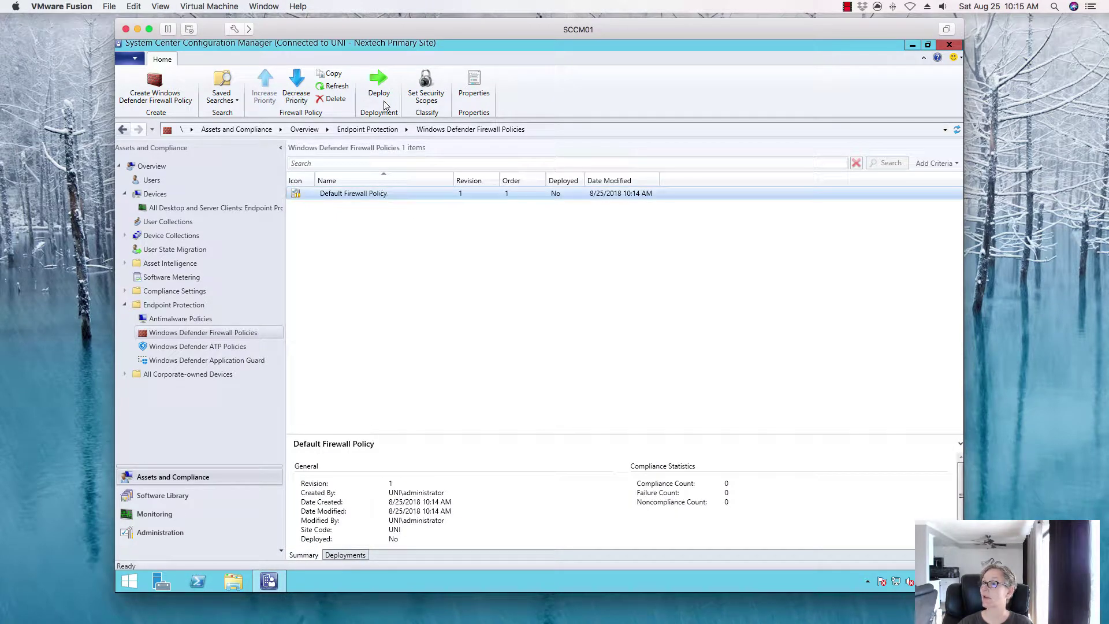
click(379, 90)
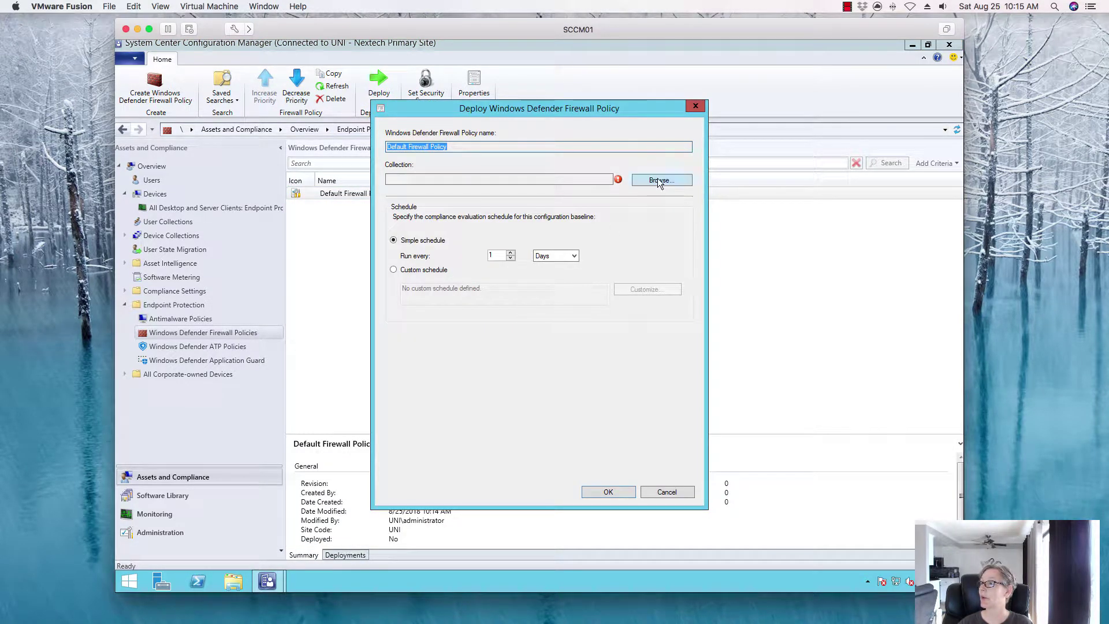
click(658, 178)
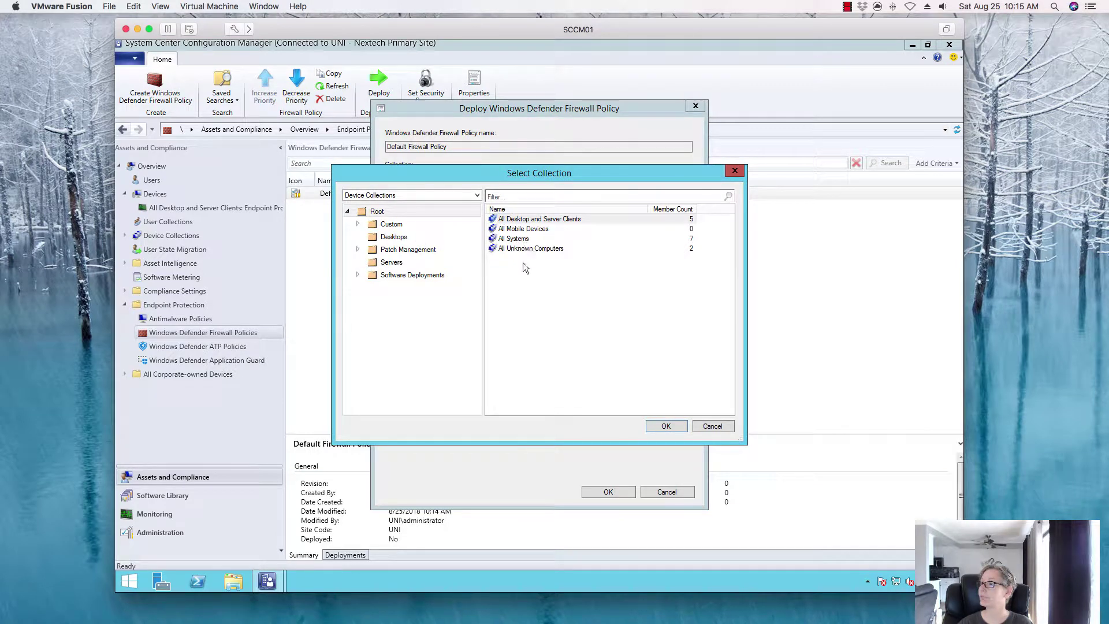
click(520, 239)
click(664, 427)
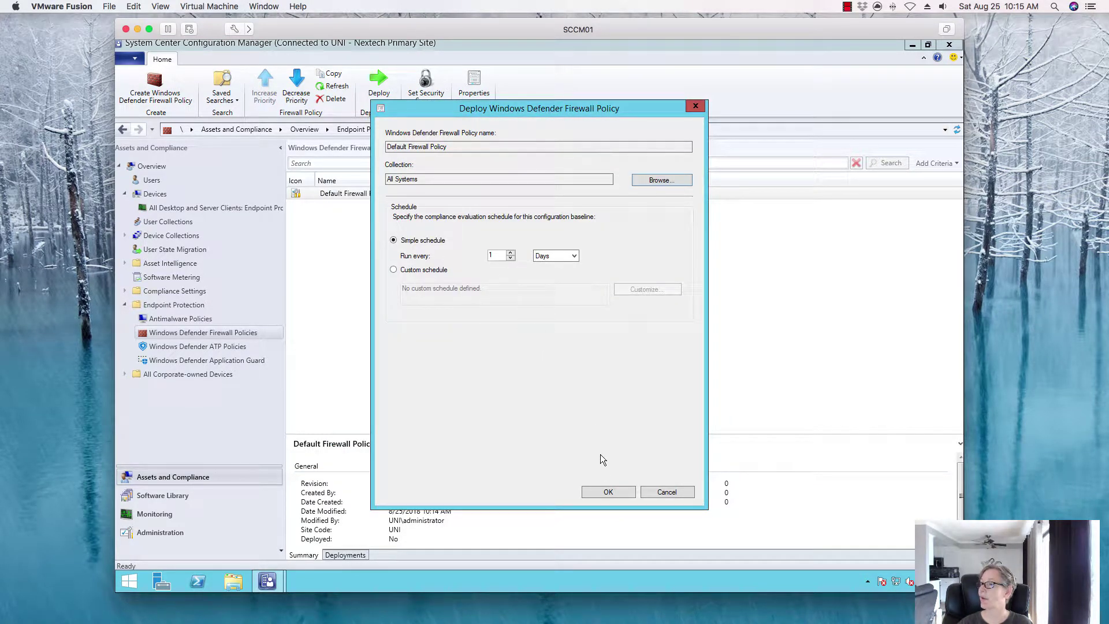
click(609, 490)
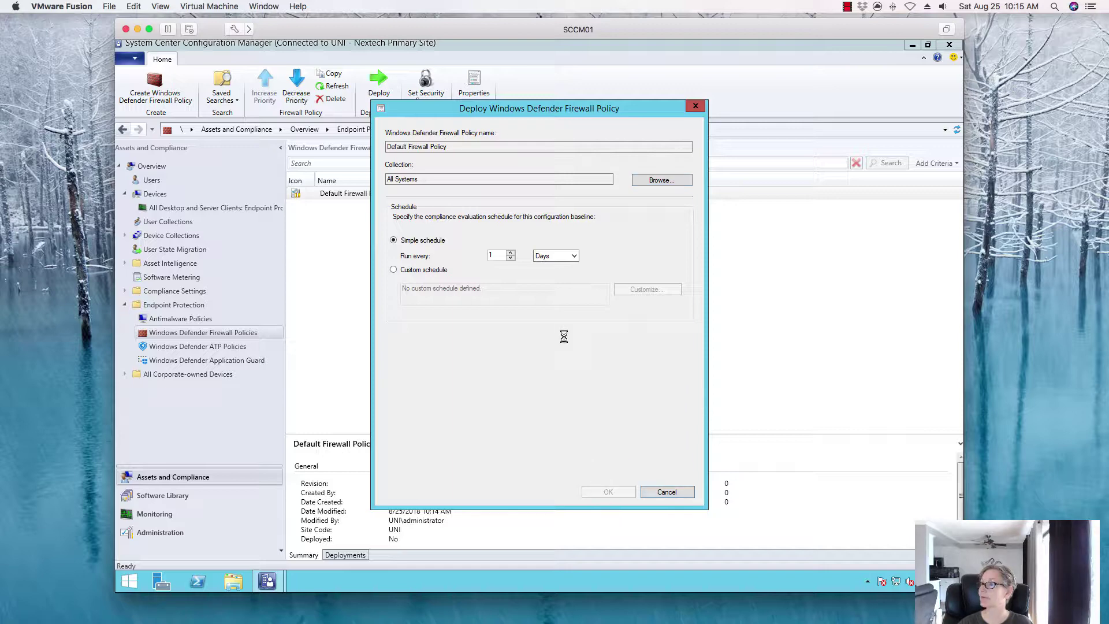
Step: Check the deployment state of the Default Firewall Policy and look over the list of antimalware policies
click(435, 198)
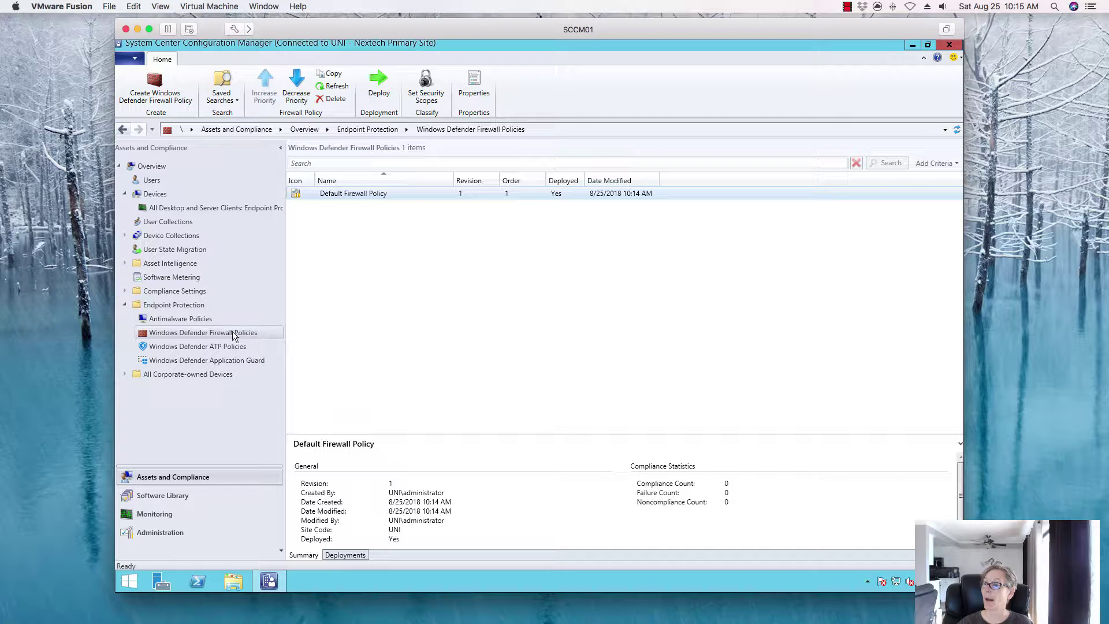
click(205, 322)
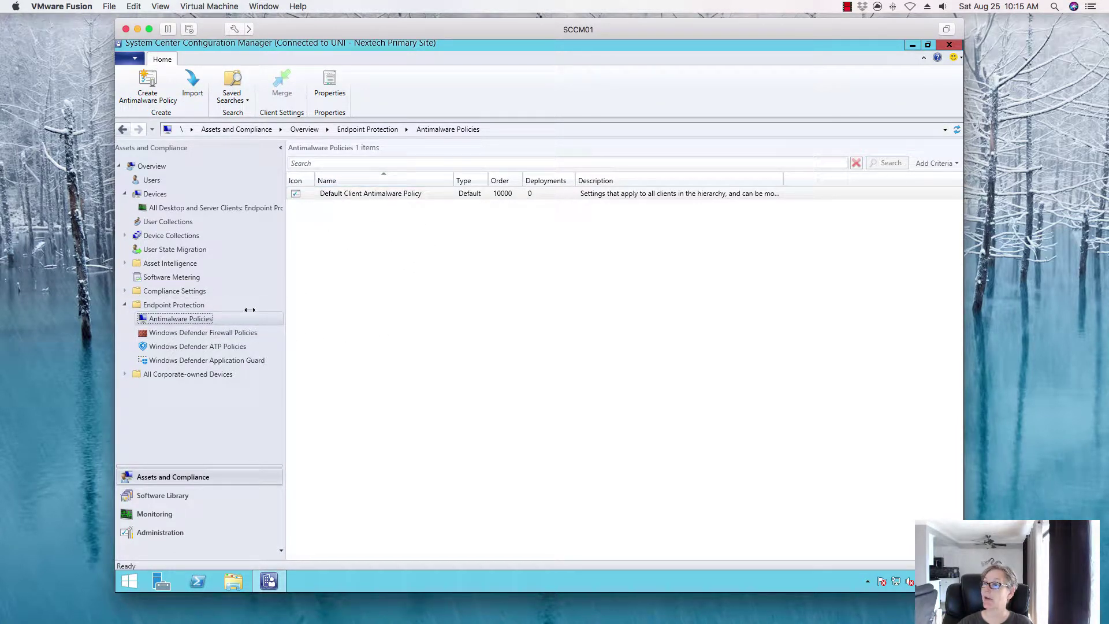
click(219, 334)
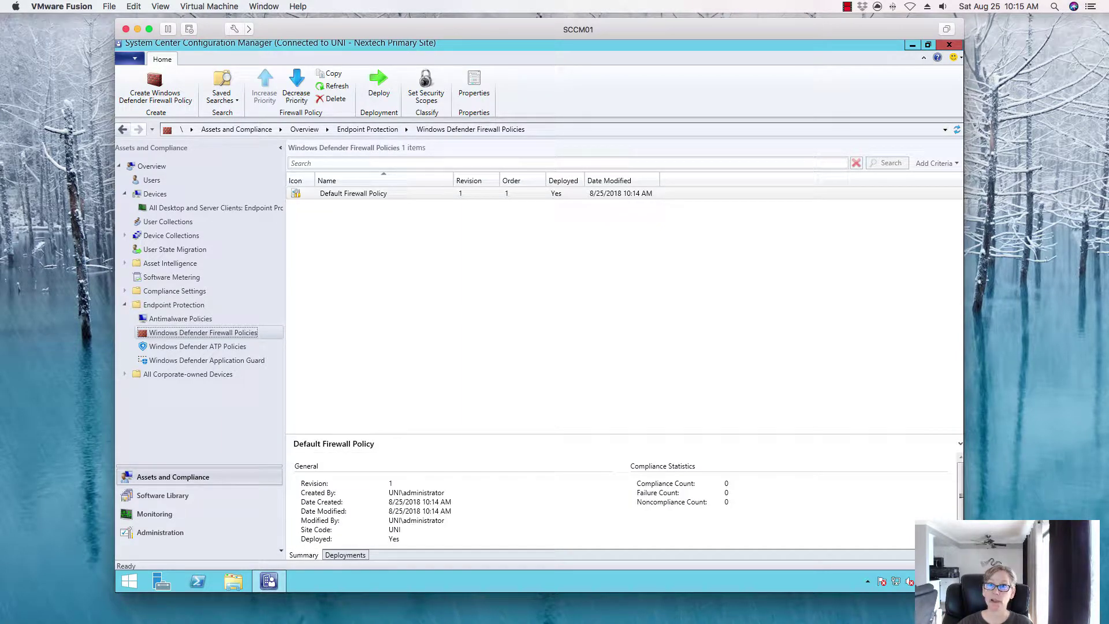
Step: On the Windows 10 x64 virtual machine, check Windows Defender Security Center and try to turn on the firewall, then minimize the machine
key(super+grave)
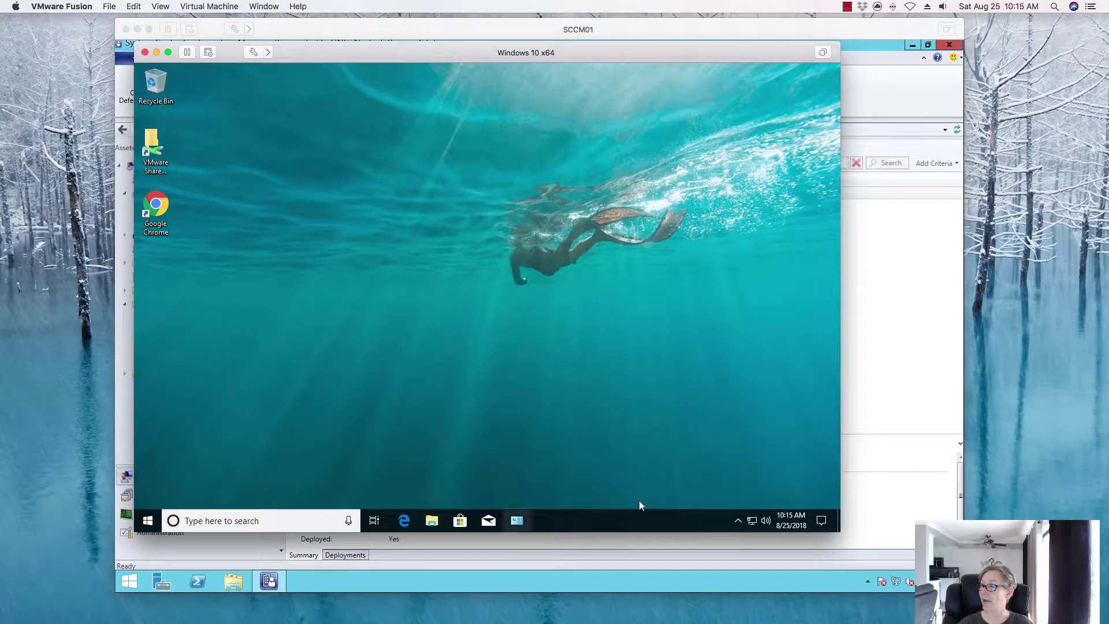
click(738, 521)
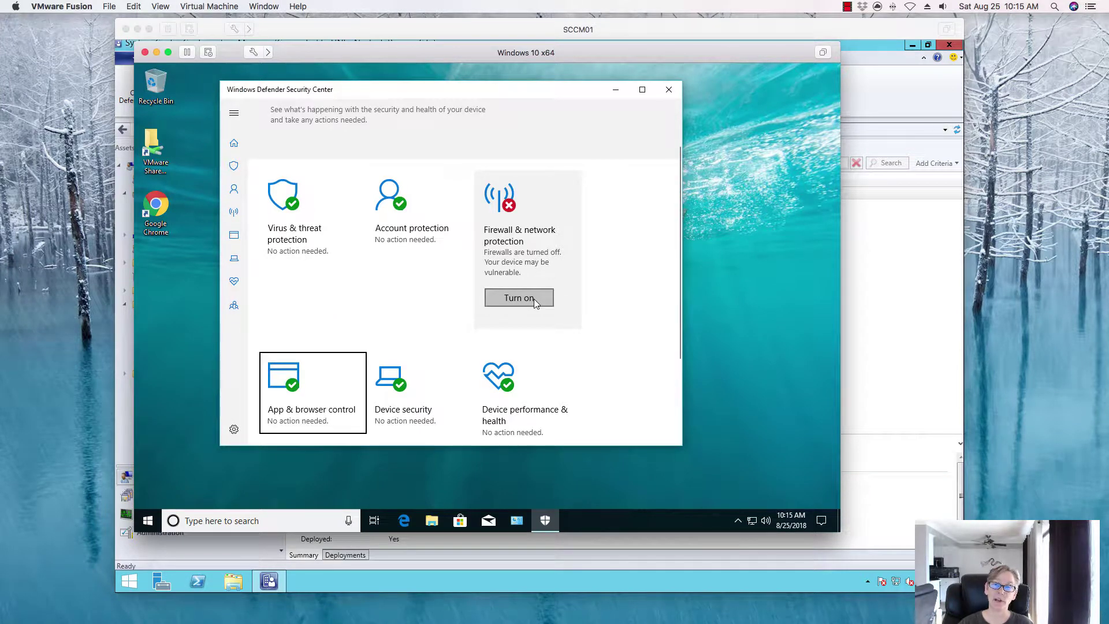
click(535, 298)
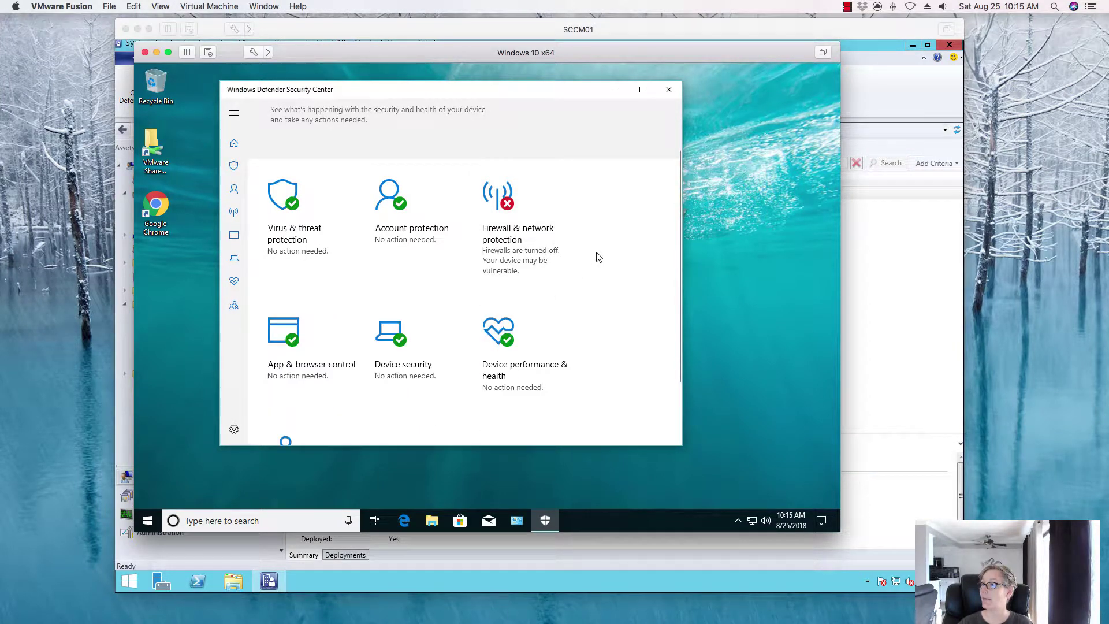
click(669, 89)
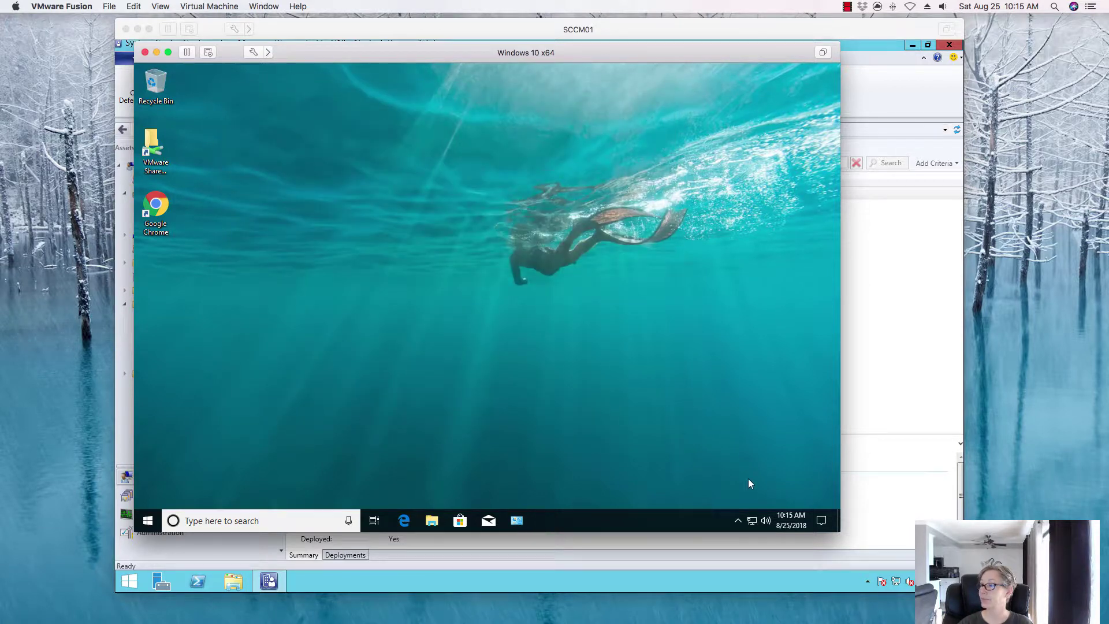
click(738, 520)
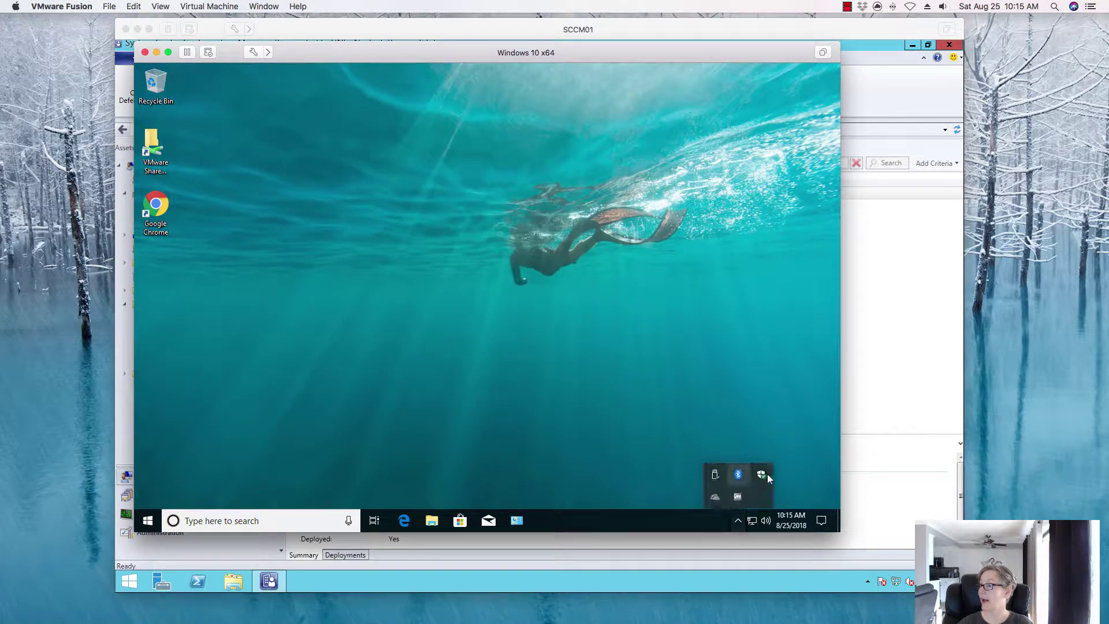
click(623, 410)
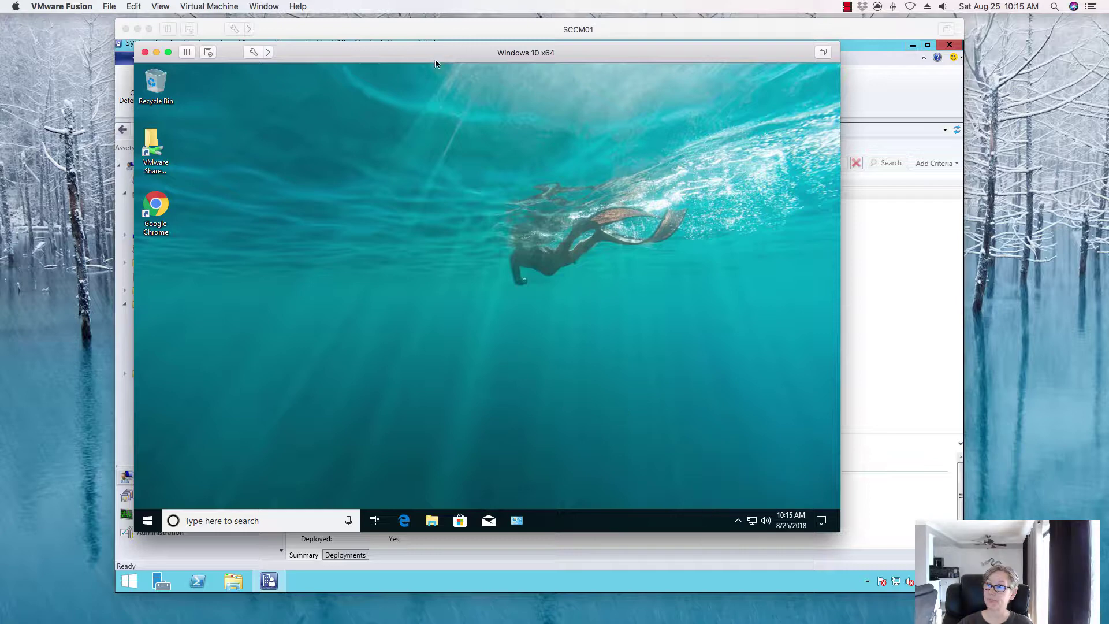
key(super+m)
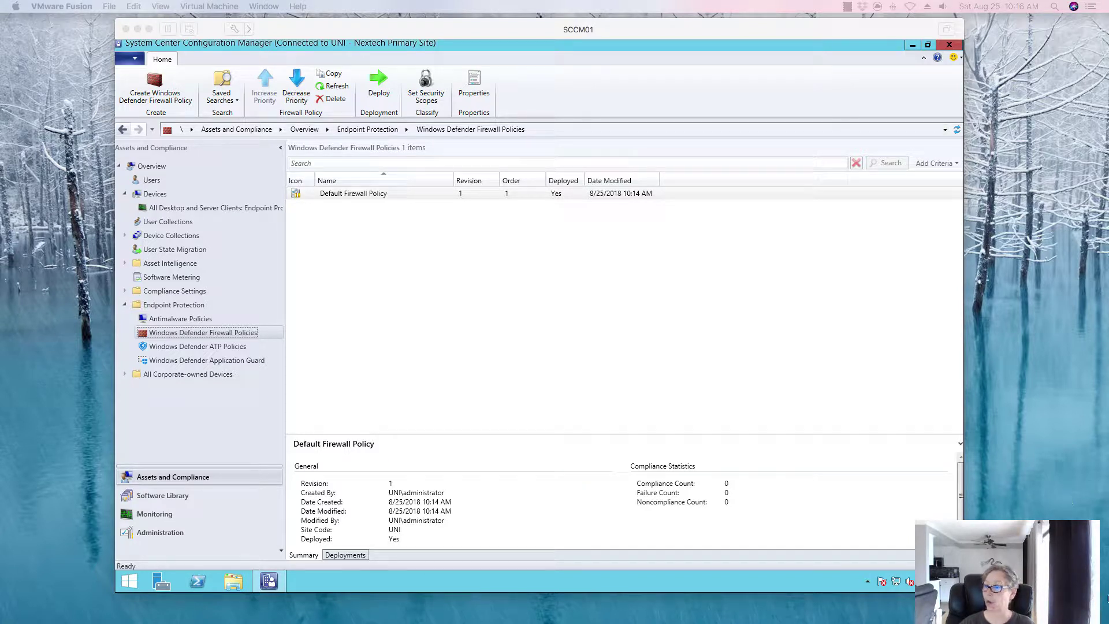
Step: Check the System Center Endpoint Protection status and detected malware in the Monitoring workspace, and return to the antimalware policies
click(165, 510)
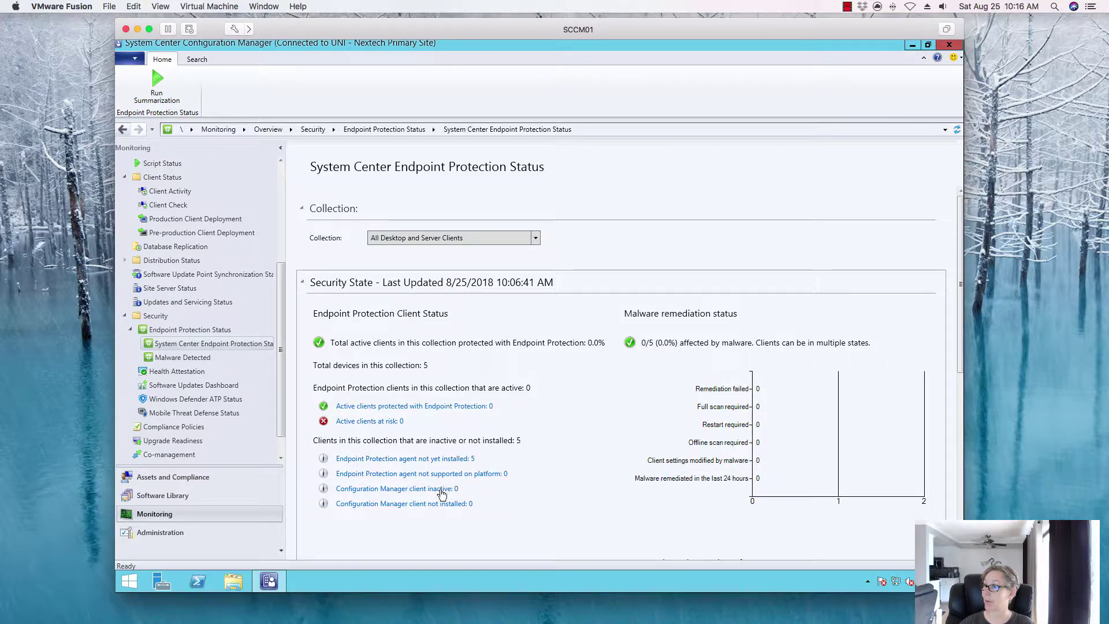
click(182, 359)
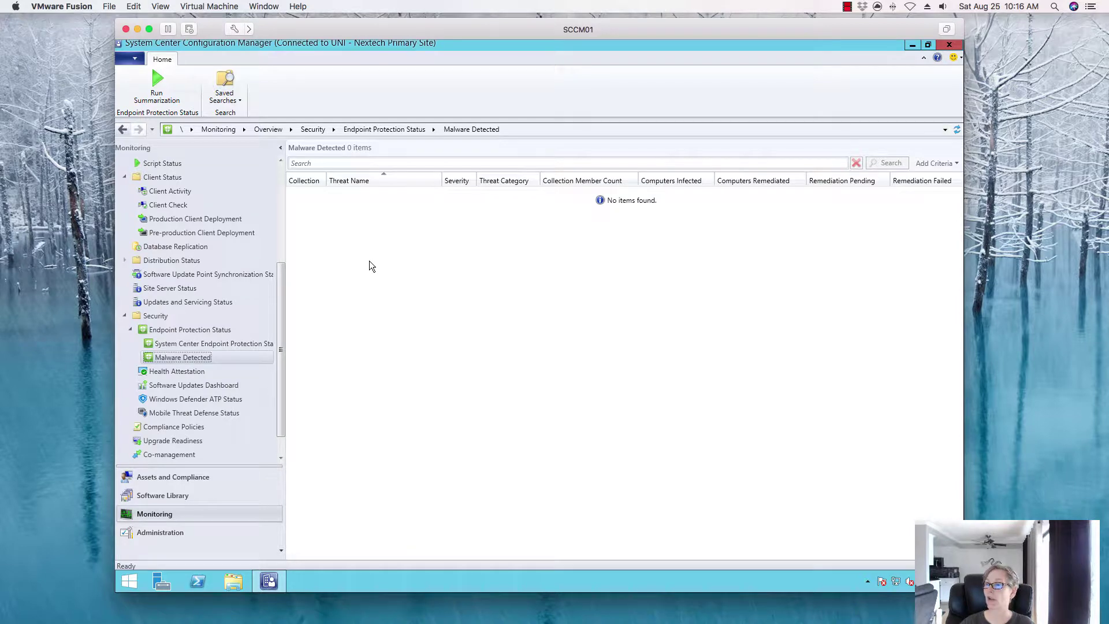
click(186, 480)
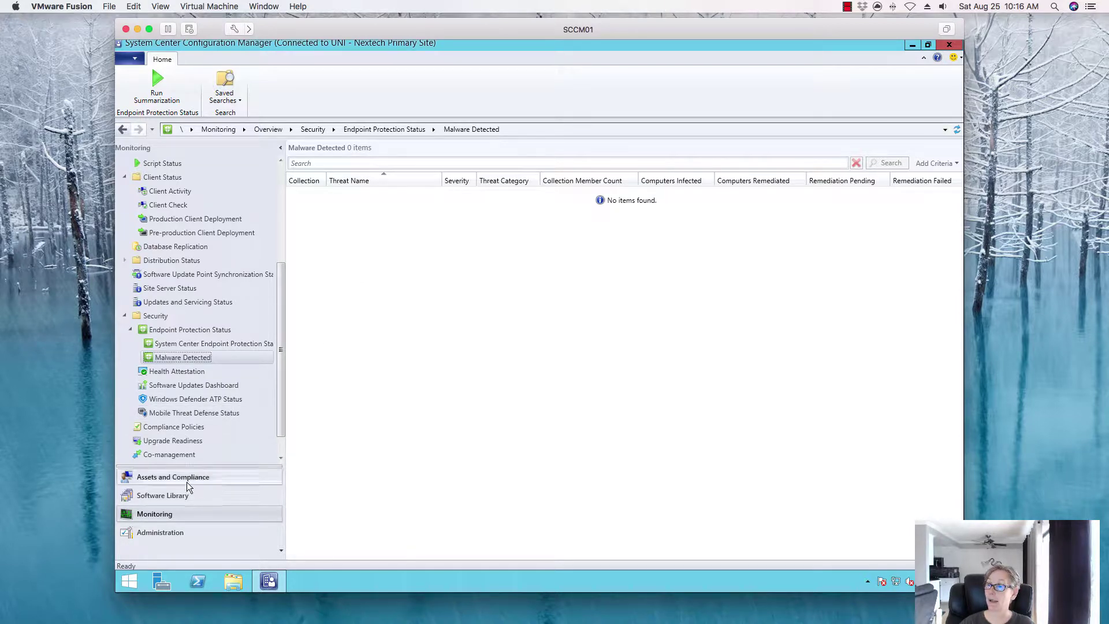
click(184, 320)
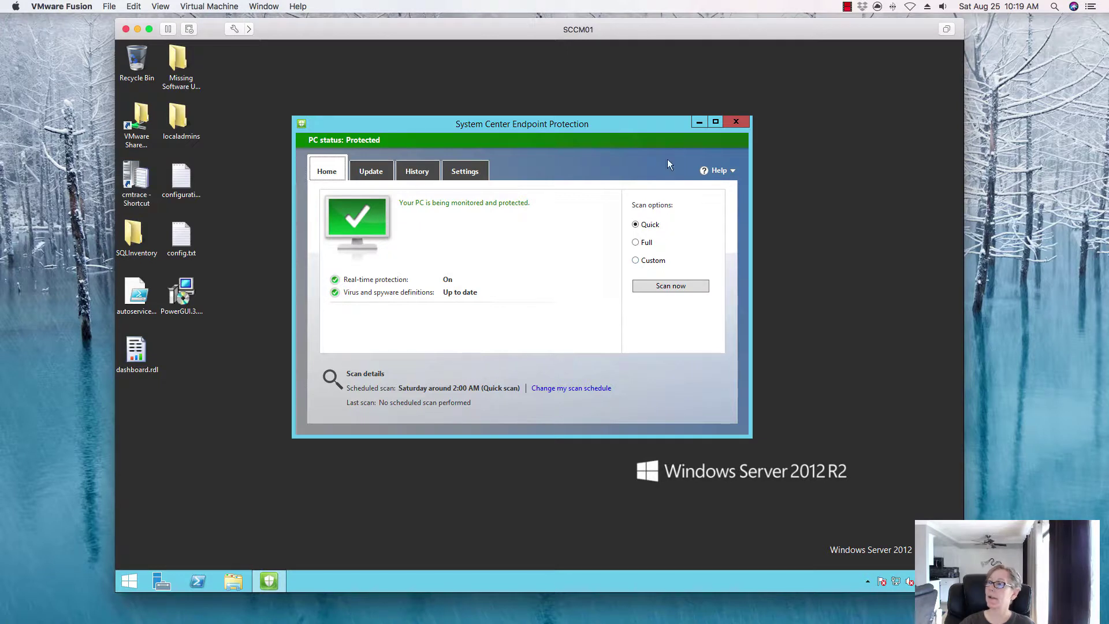
Step: Check the protection status, definition updates and quarantine history in the server's System Center Endpoint Protection client
drag(575, 125, 600, 121)
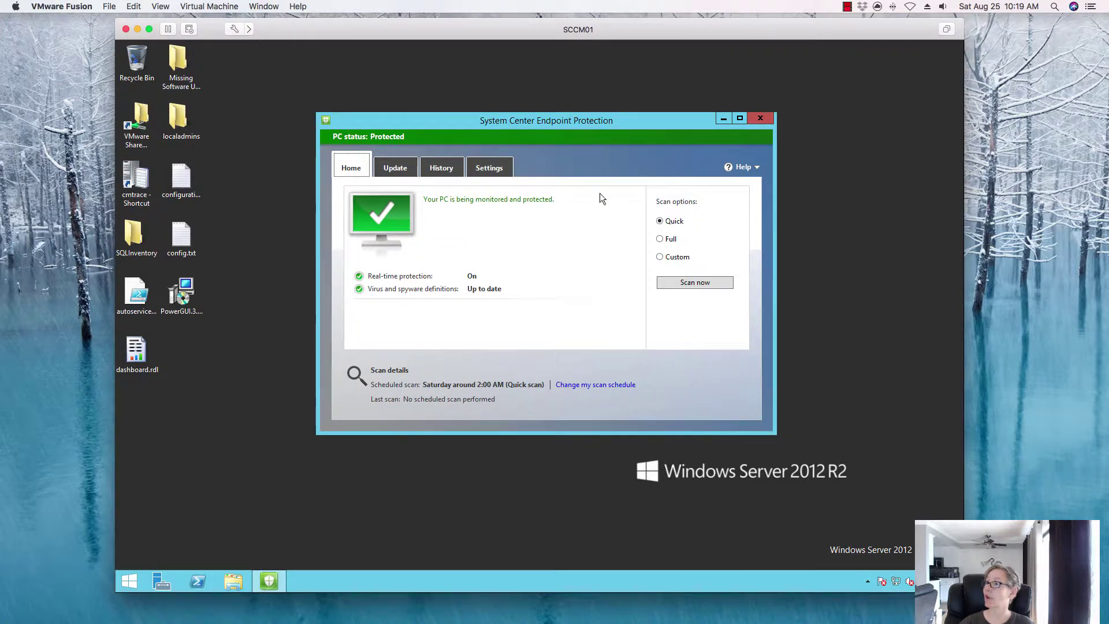
click(868, 581)
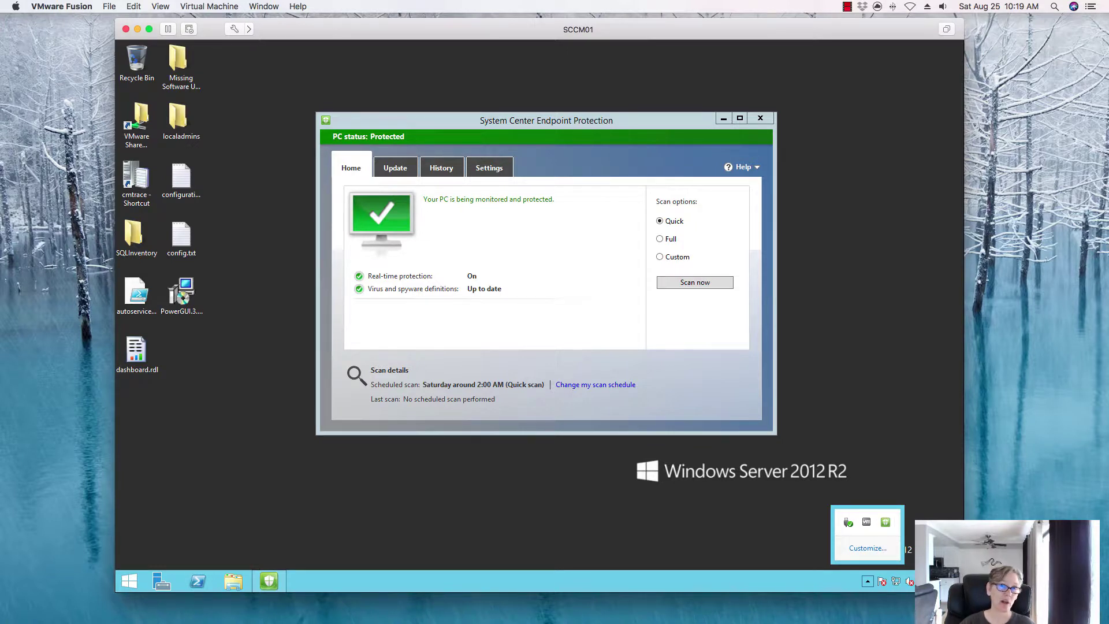
click(583, 358)
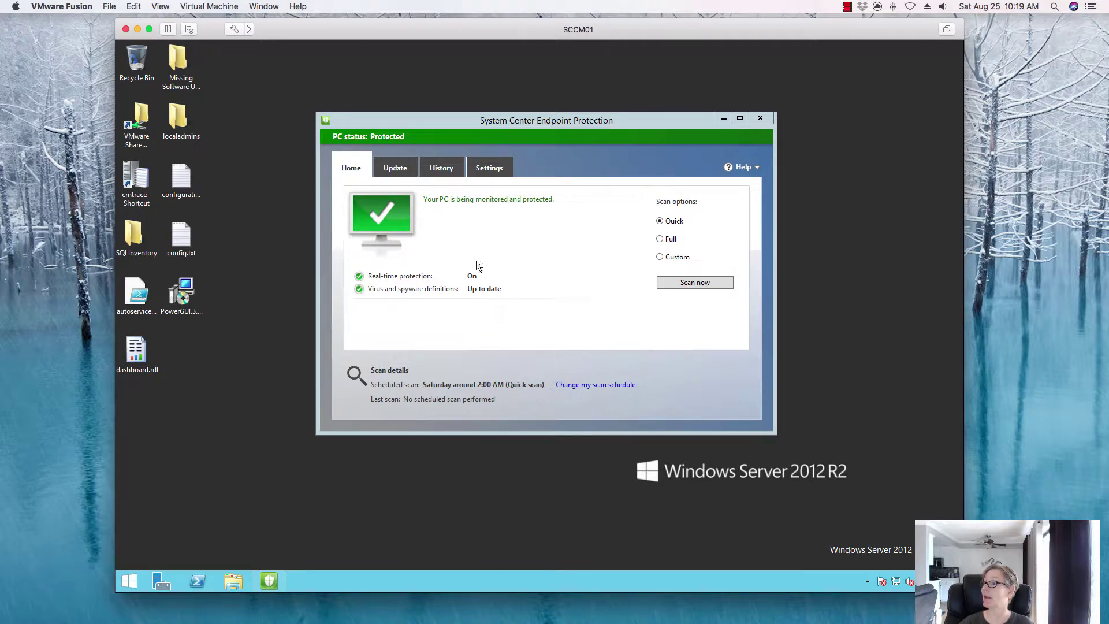
click(396, 172)
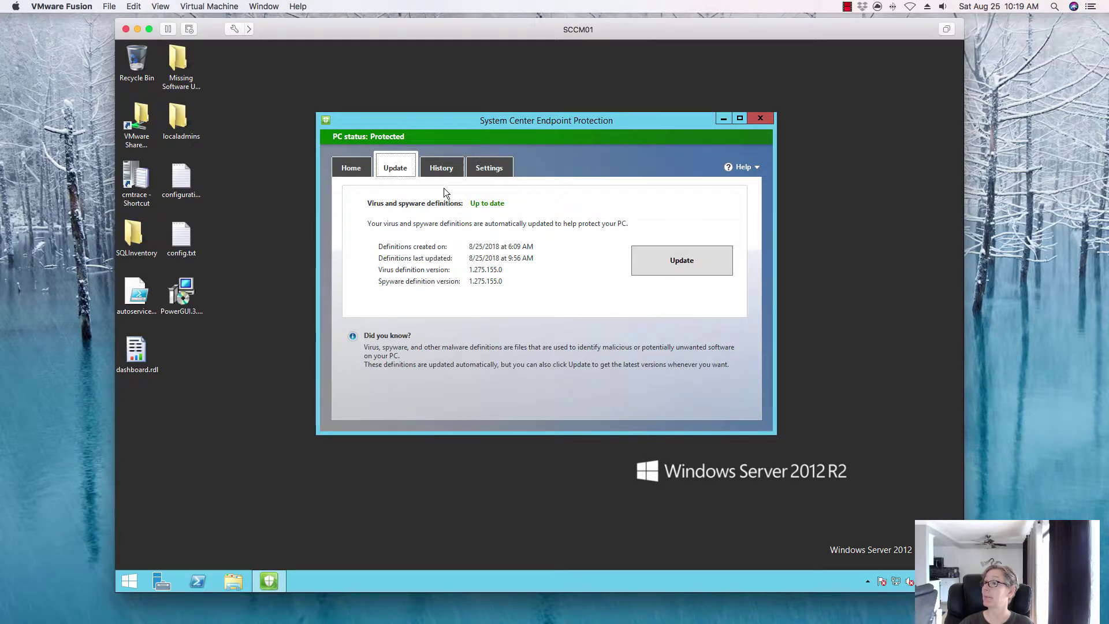
click(442, 169)
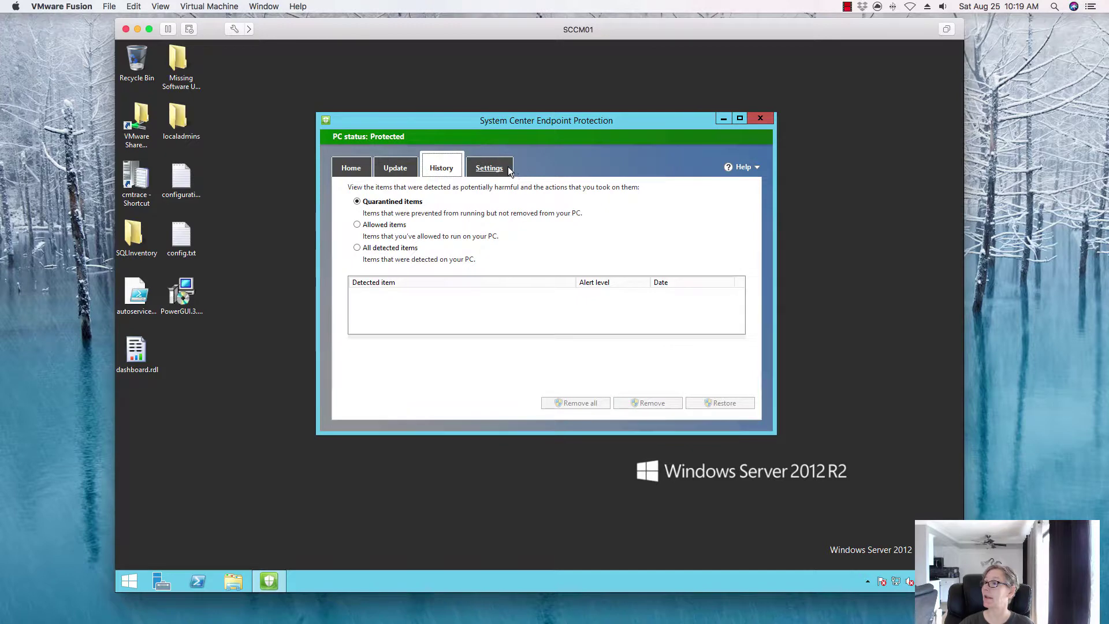
Step: Review the client's default actions, real-time protection and excluded processes settings and its scan options, and close it
click(502, 169)
click(365, 220)
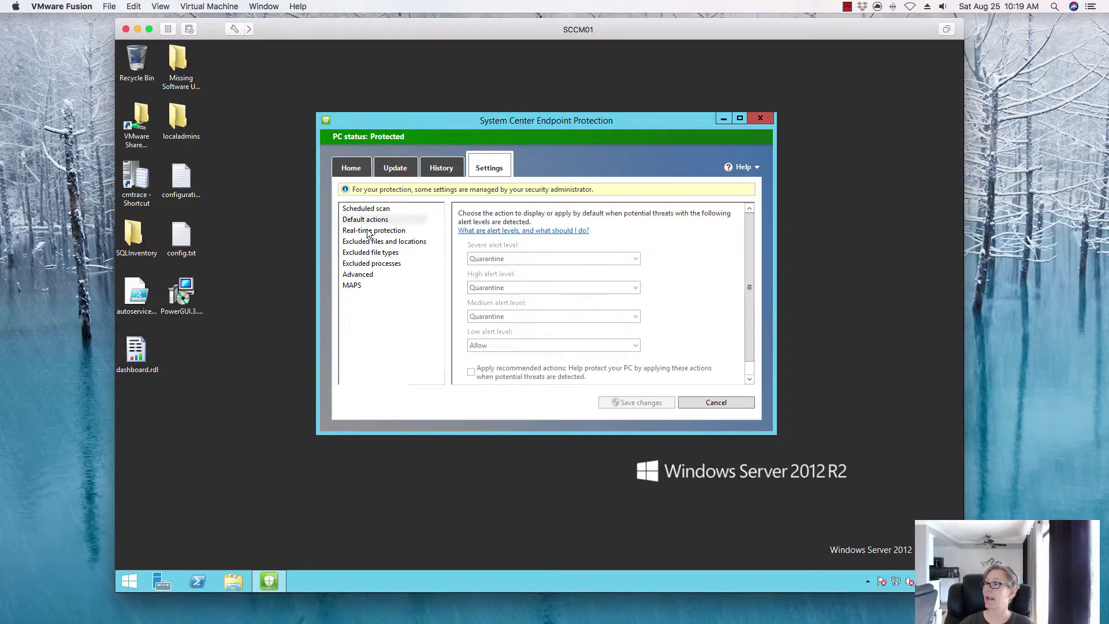
click(374, 230)
click(364, 264)
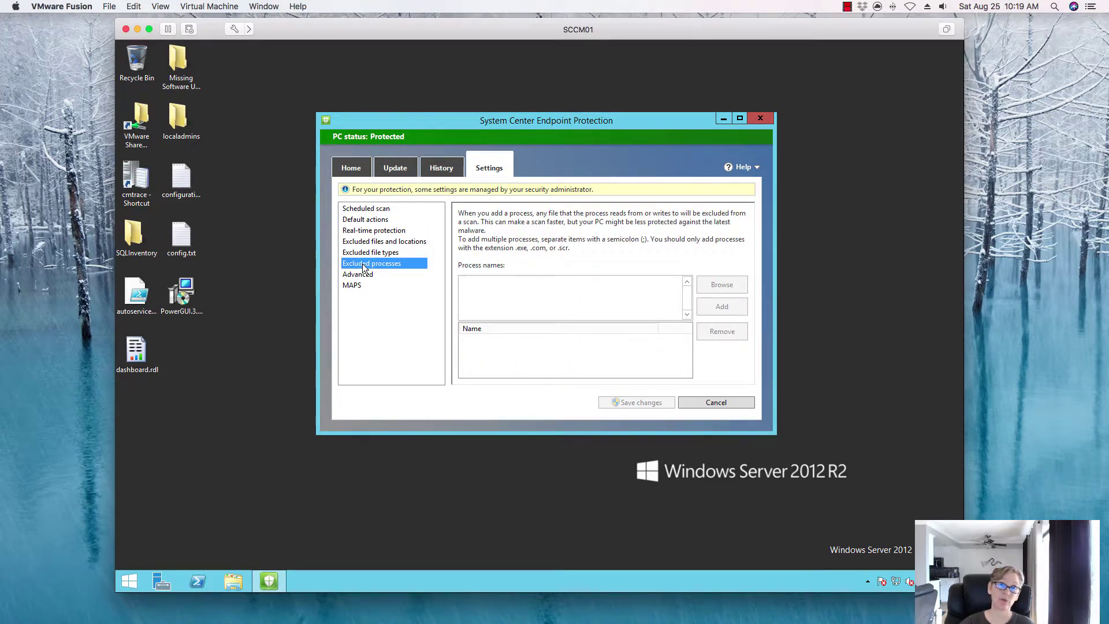
click(441, 169)
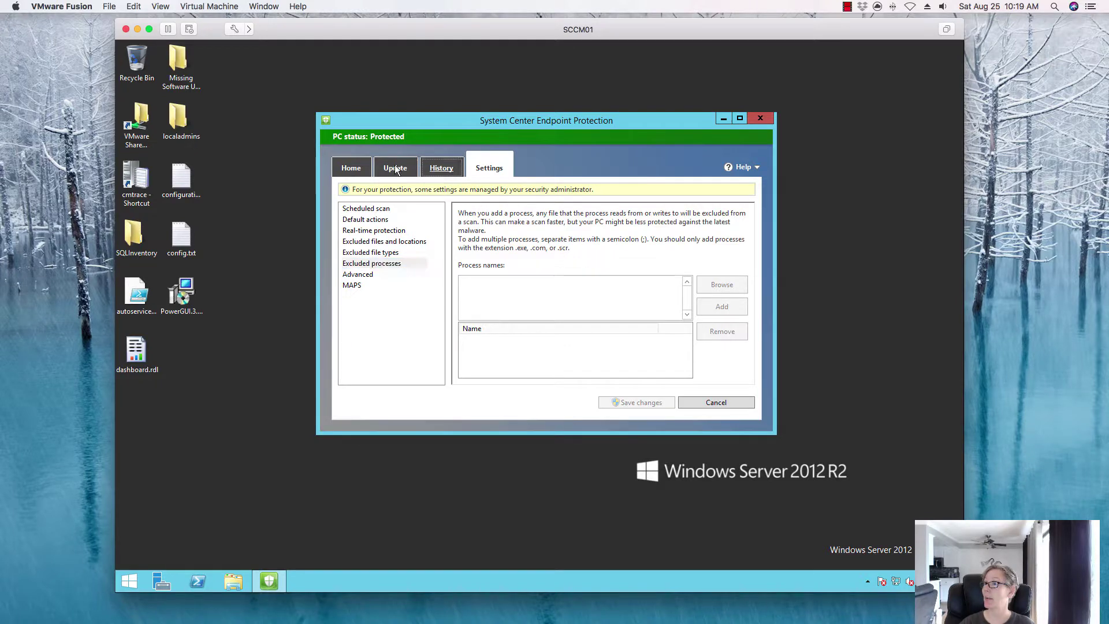
click(378, 168)
click(353, 168)
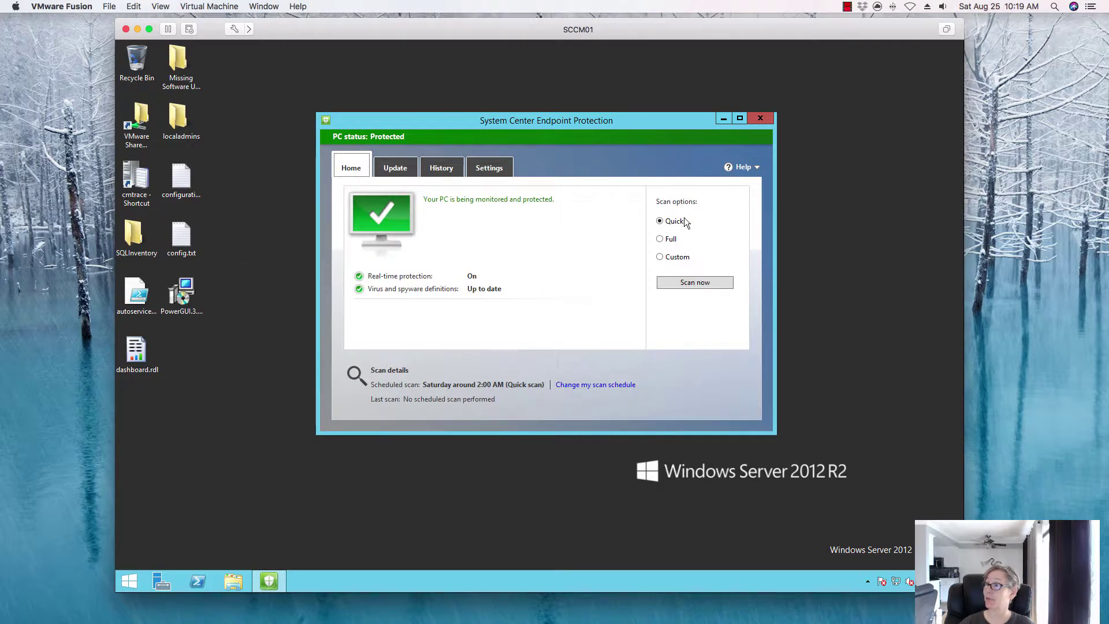
click(762, 119)
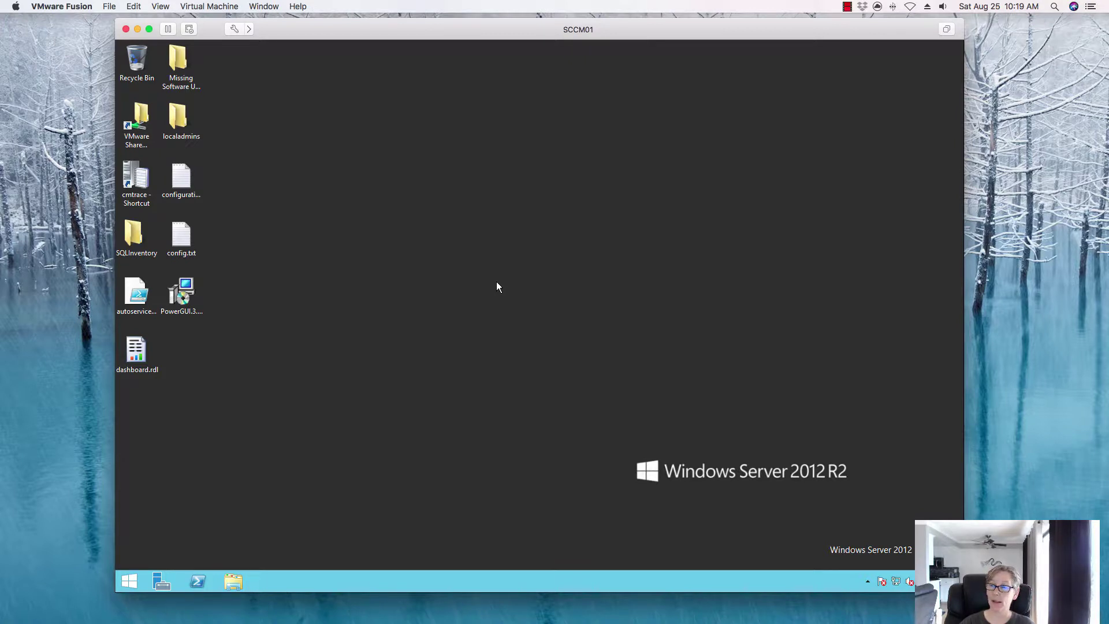
Step: Switch to the Configuration Manager console on SCCM01 and open the Administration workspace
click(137, 29)
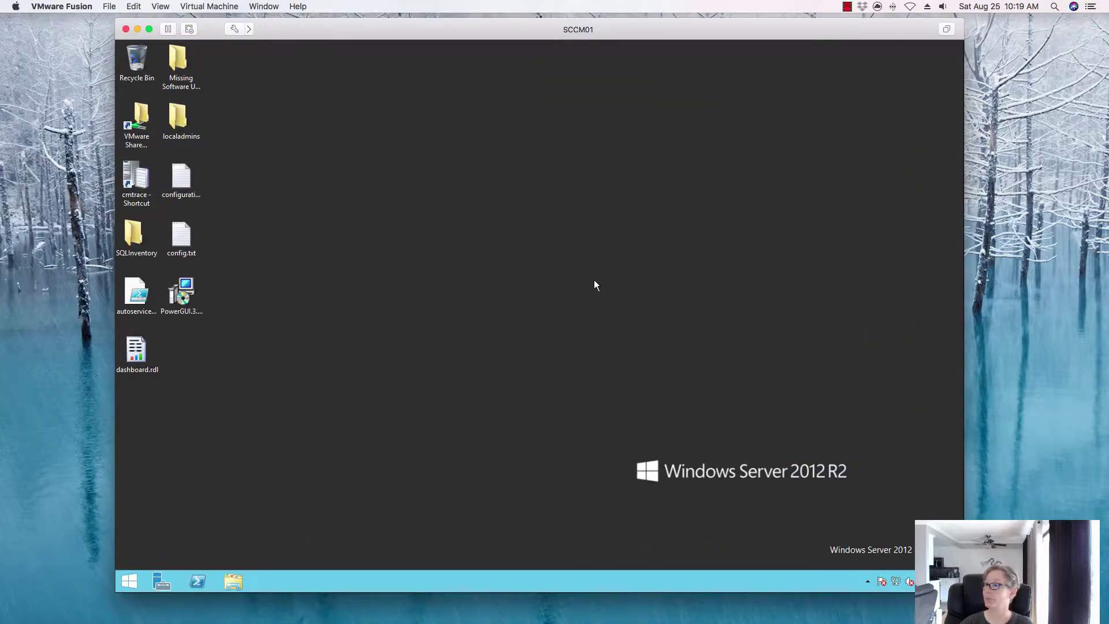
key(super)
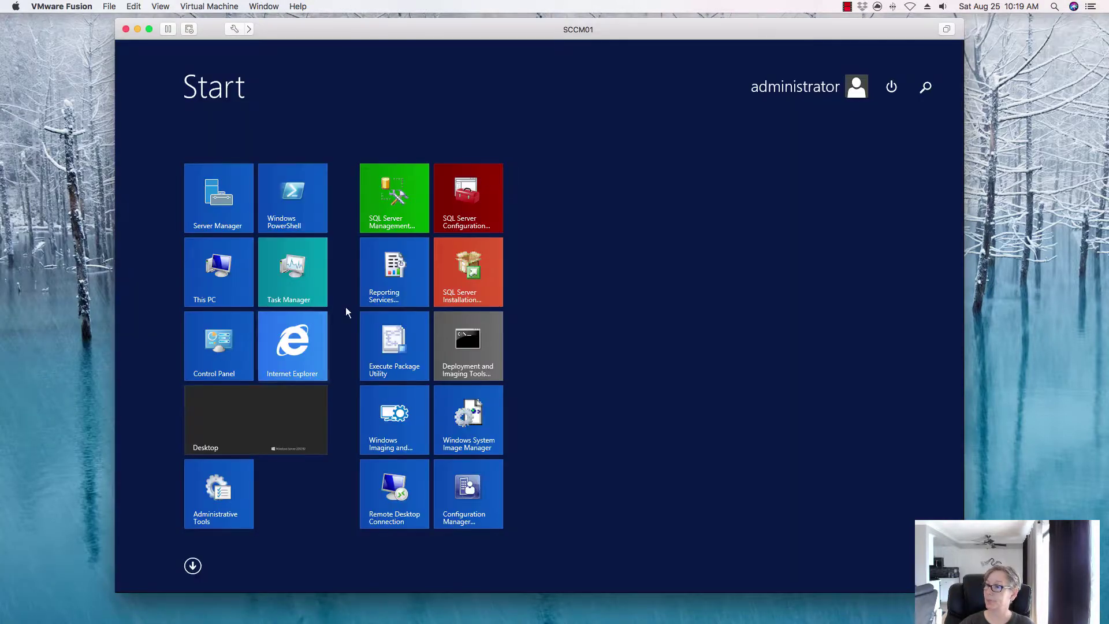
click(408, 282)
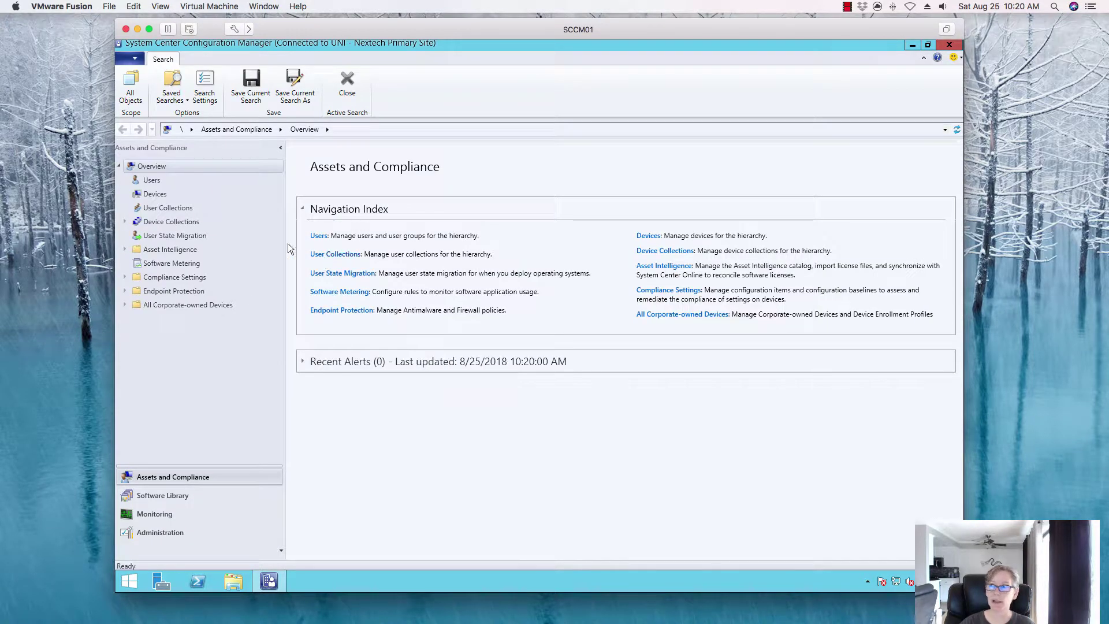
click(173, 534)
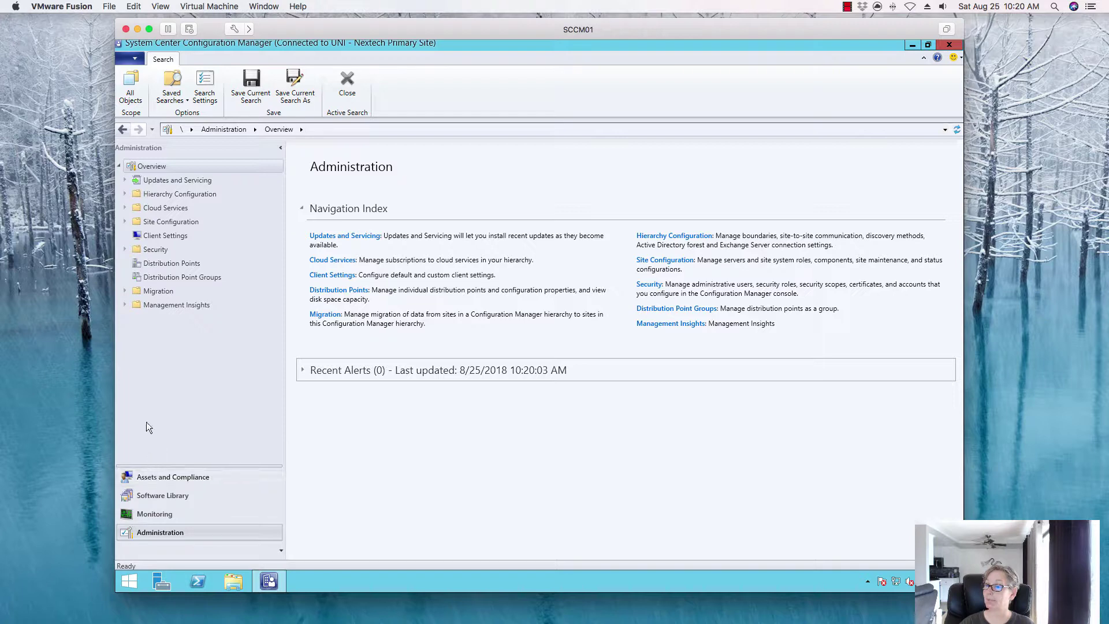
Step: Open the Software Update Point component properties of the Nextech primary site
click(124, 221)
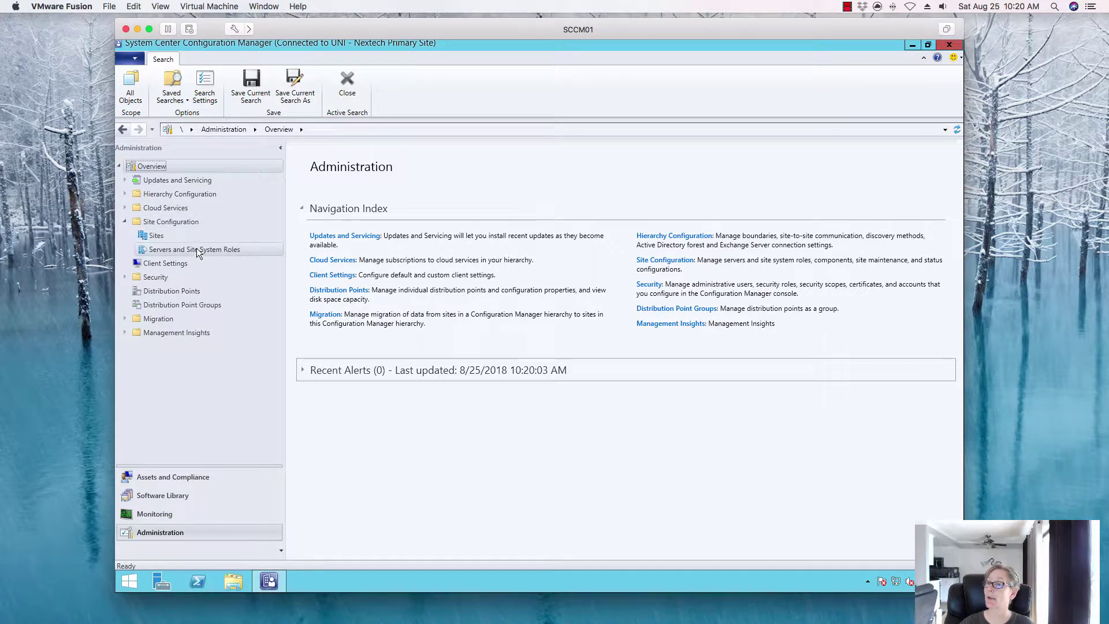
click(171, 236)
right_click(408, 193)
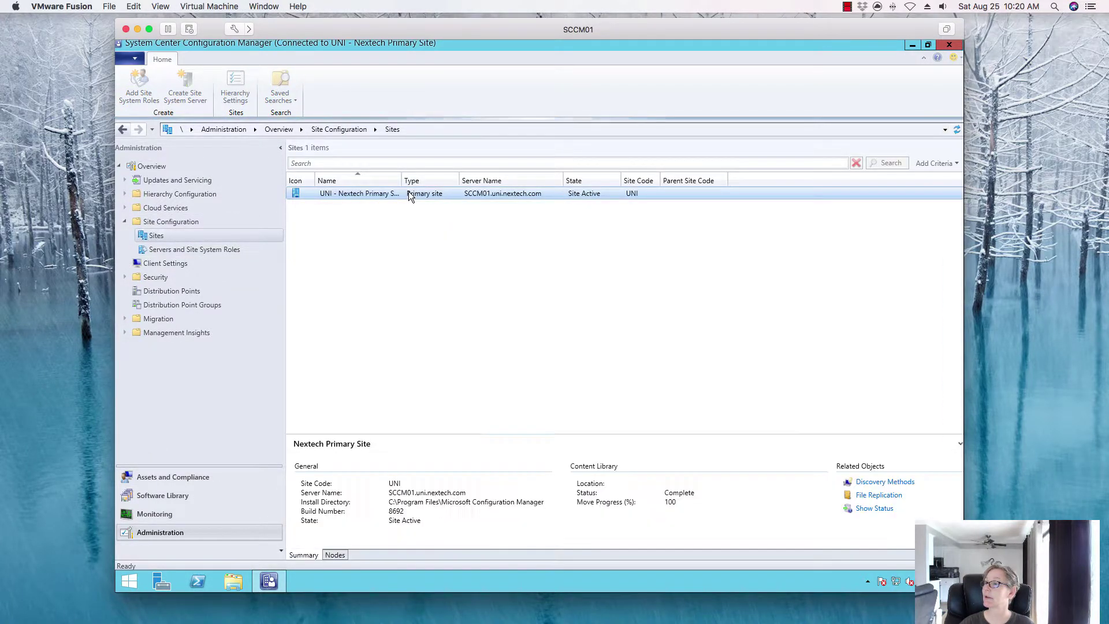
mouse_move(514, 344)
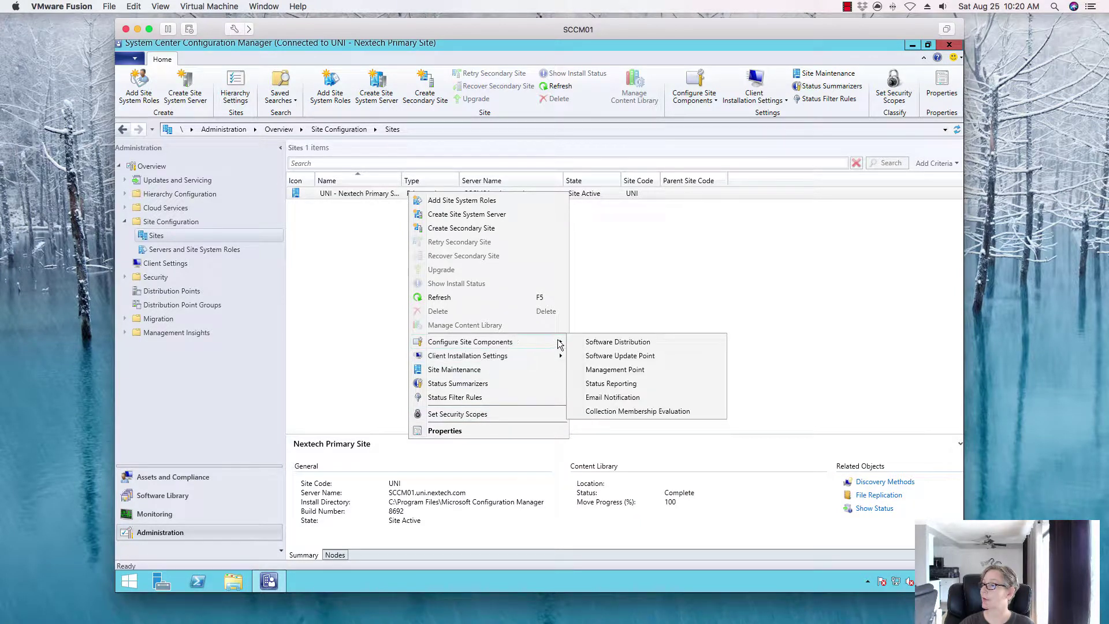
click(646, 358)
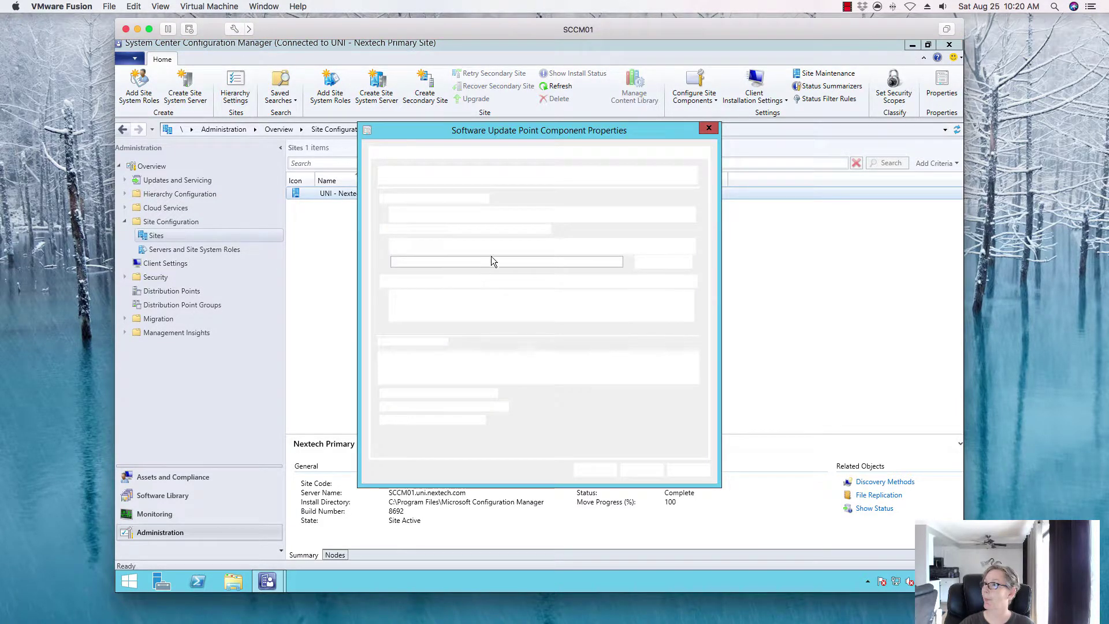
Step: Review the selected software update classifications and products, including the Forefront and System Center entries, and close the properties without changes
click(468, 155)
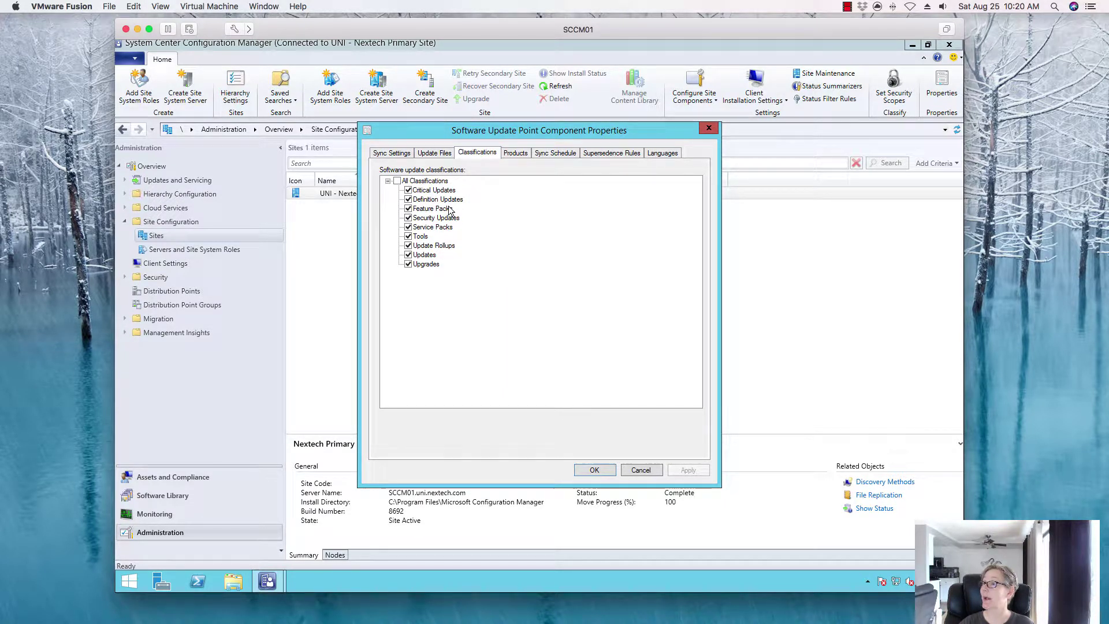
click(519, 155)
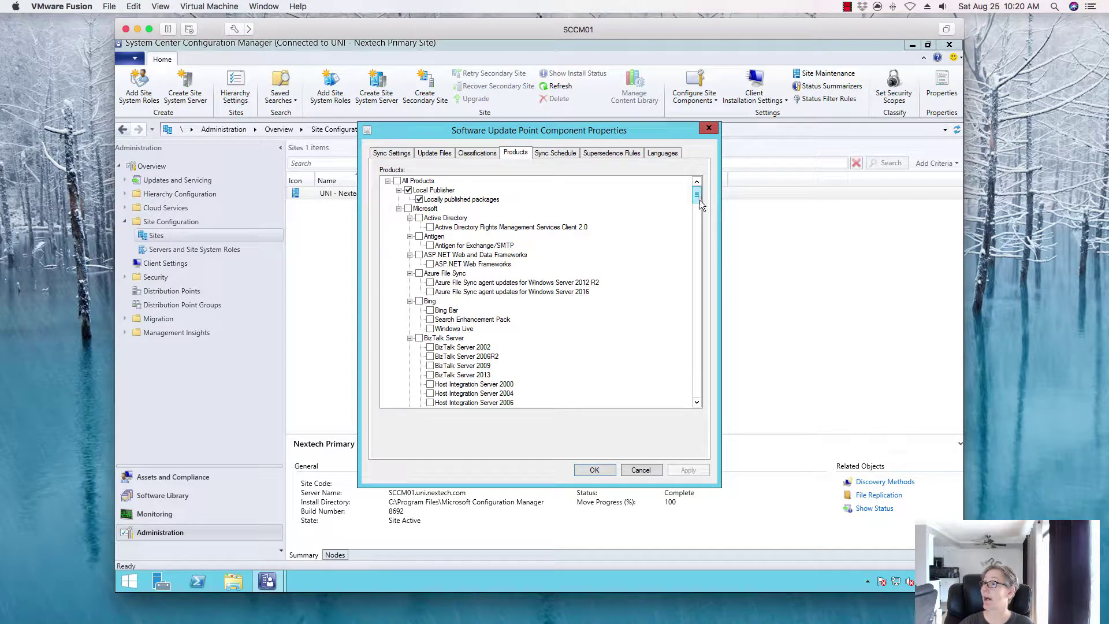
drag(699, 196, 701, 234)
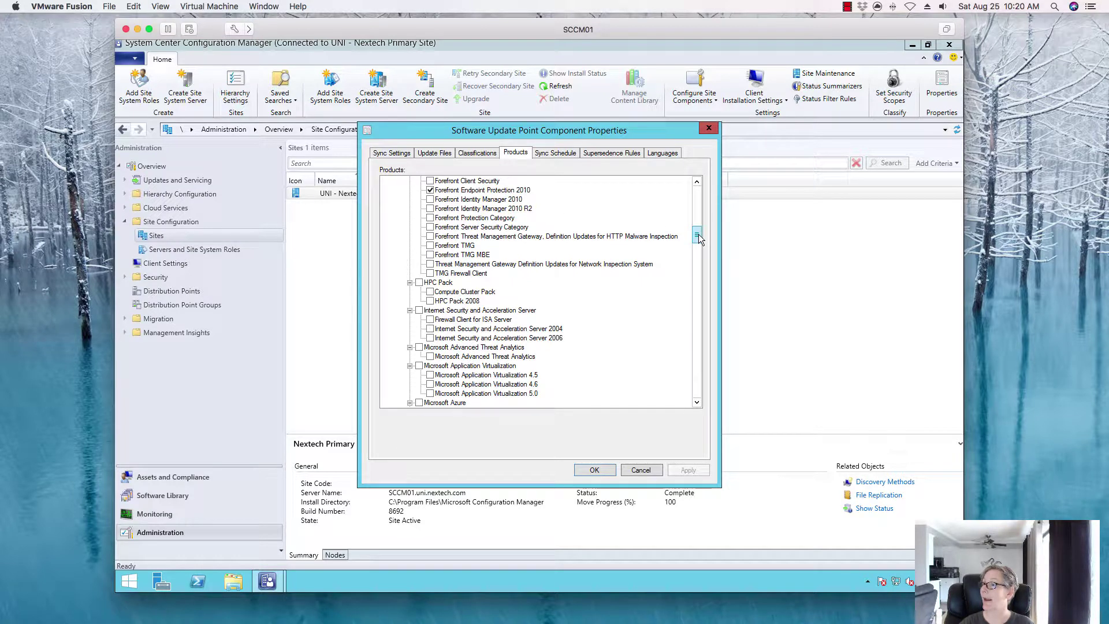
drag(698, 235, 701, 305)
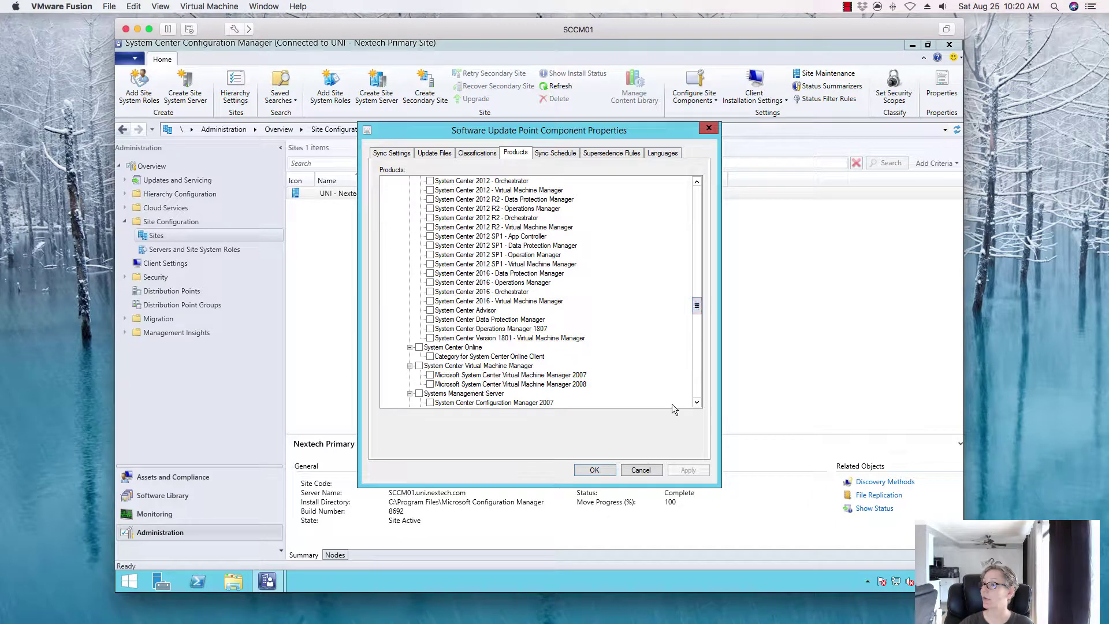
click(638, 472)
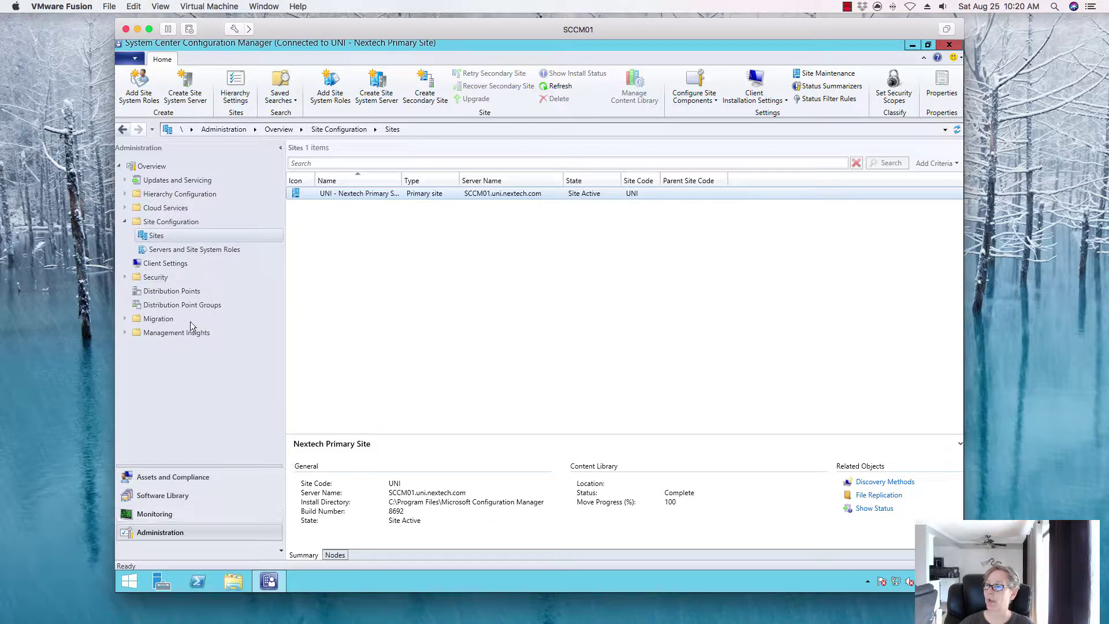
Step: Start a new automatic deployment rule under Software Updates in the Software Library and name it "Defintion Updates"
click(168, 500)
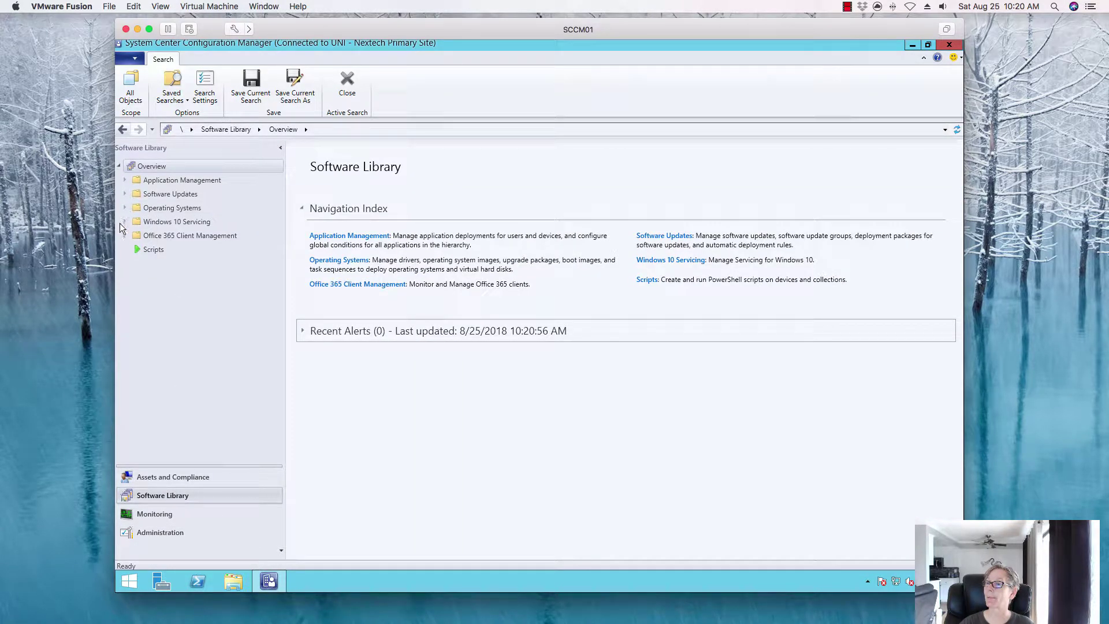
click(124, 221)
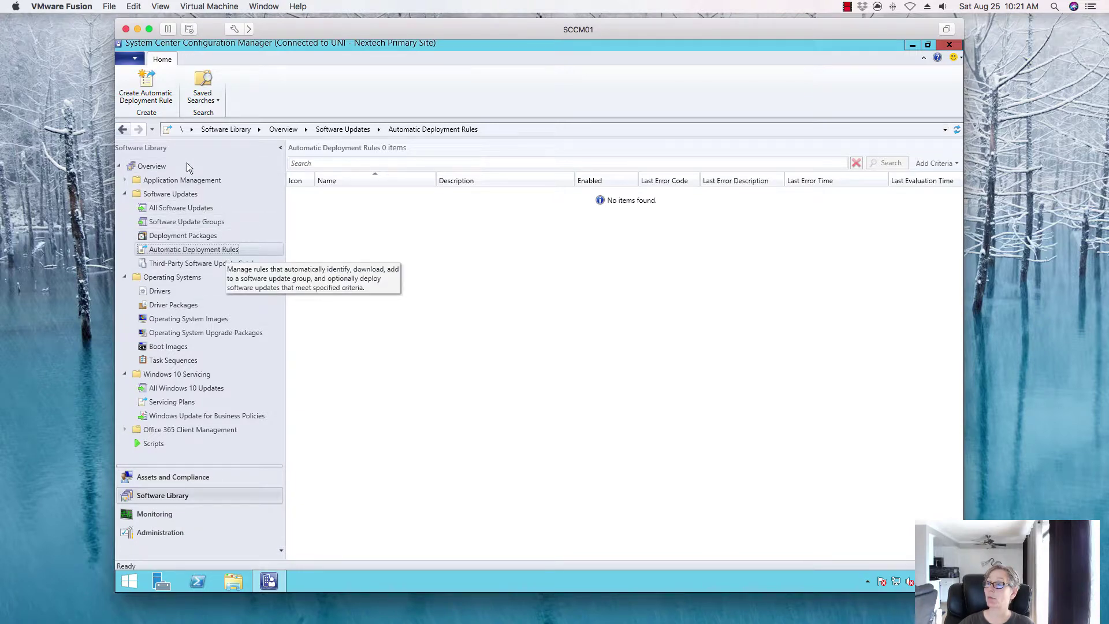
click(146, 87)
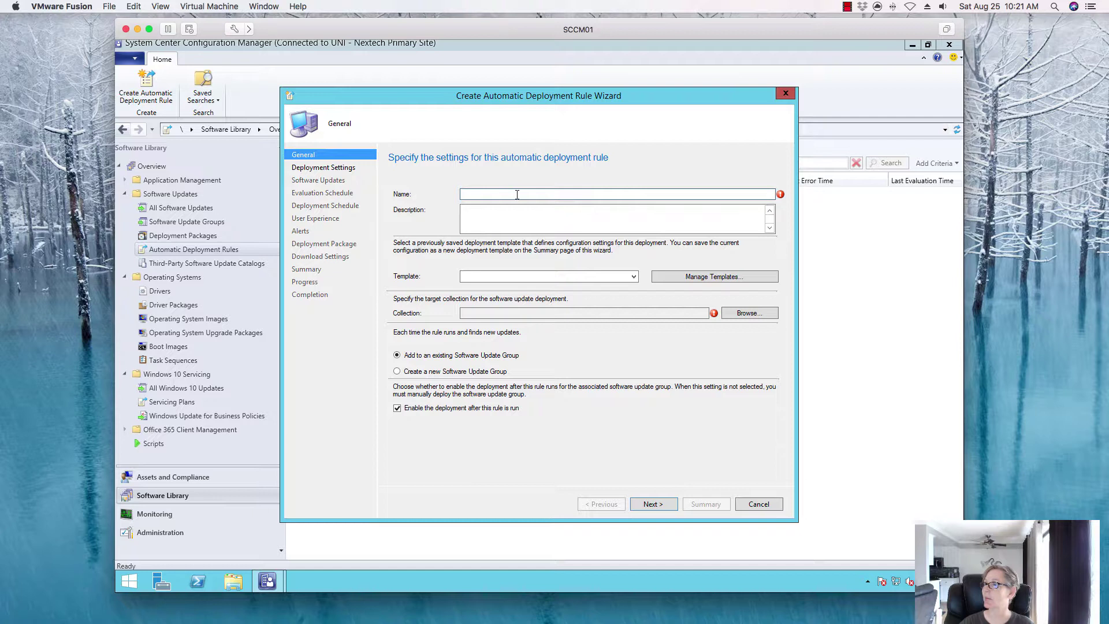
click(517, 195)
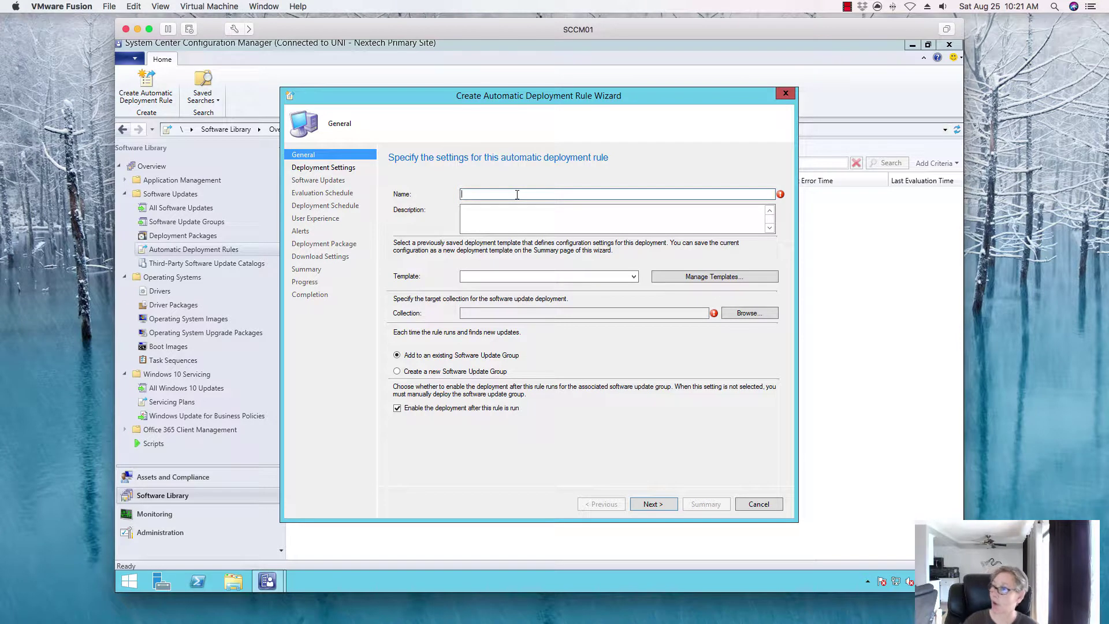
text(/)
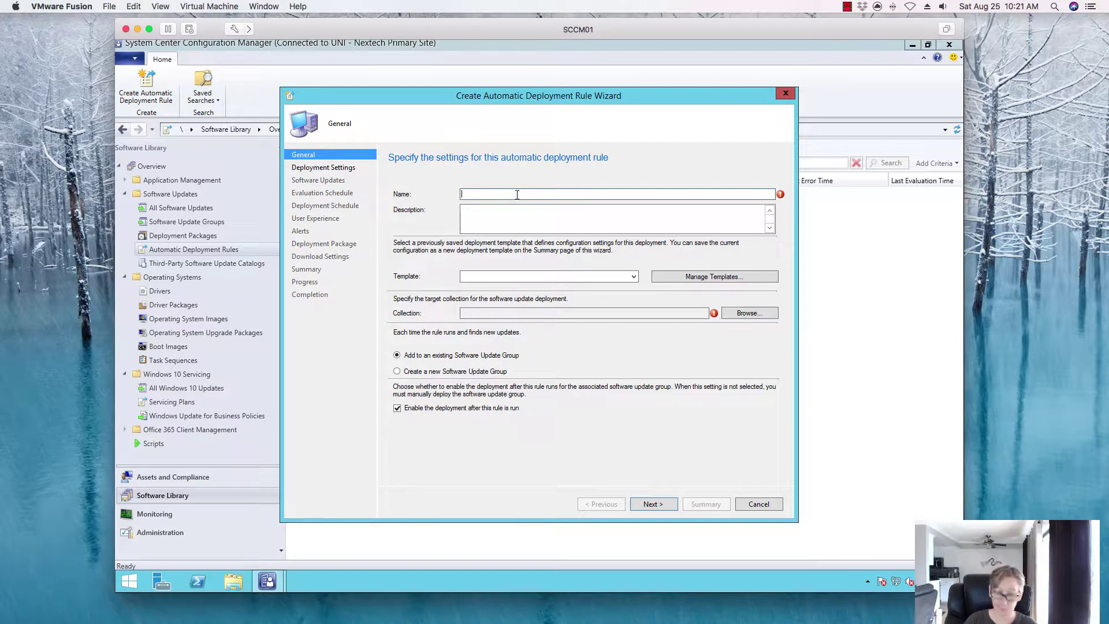
text(Defintion)
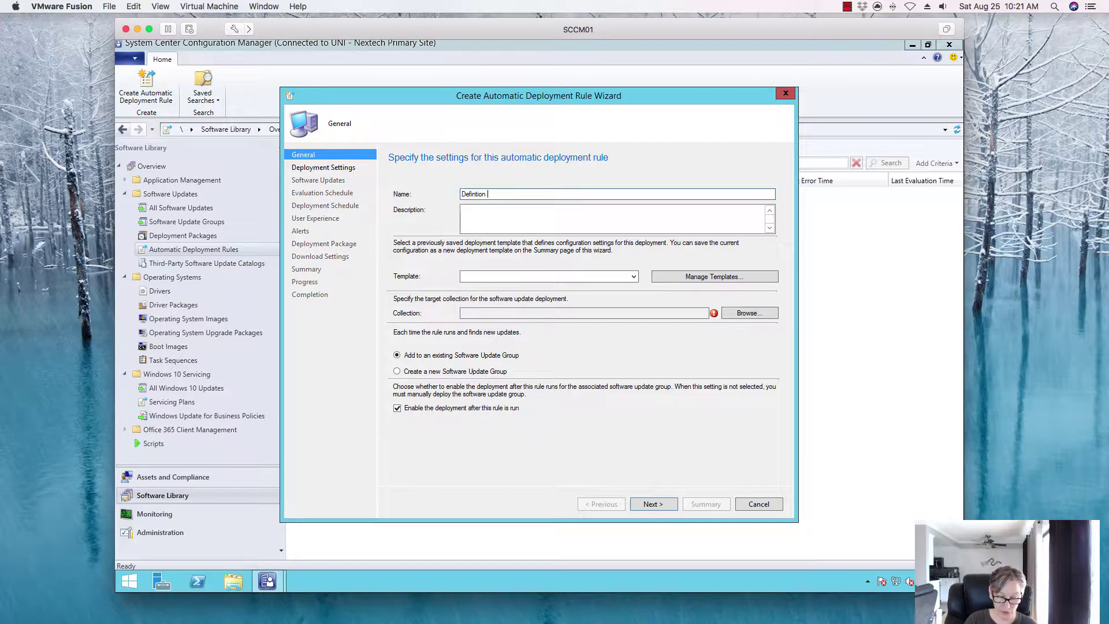
text( Updates)
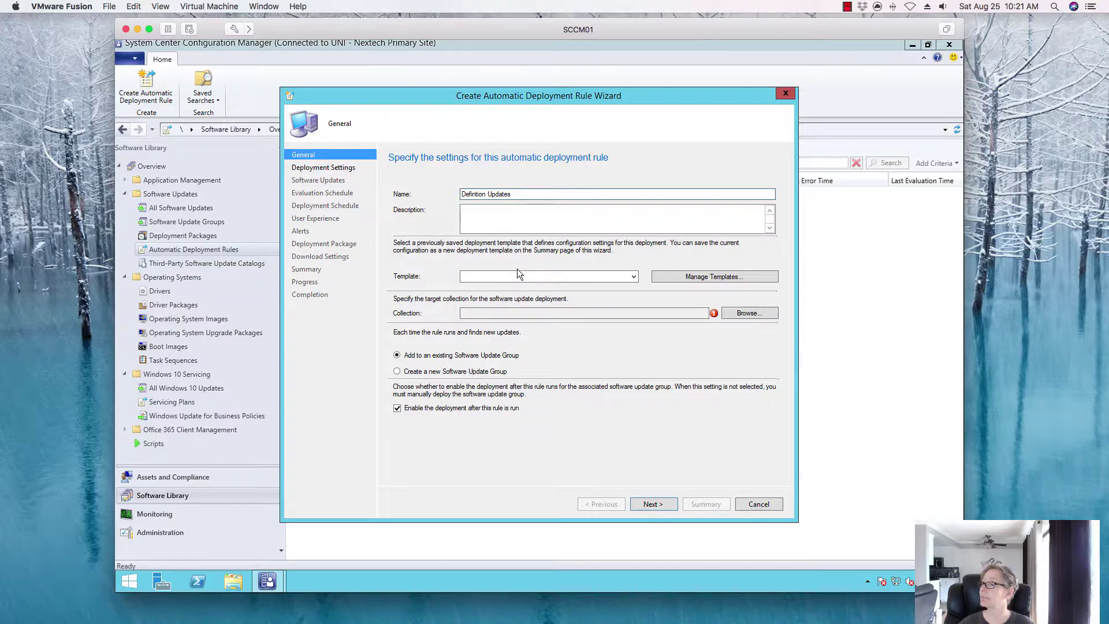
Step: Apply the Definition Updates template to the rule and target the All Systems device collection
click(530, 276)
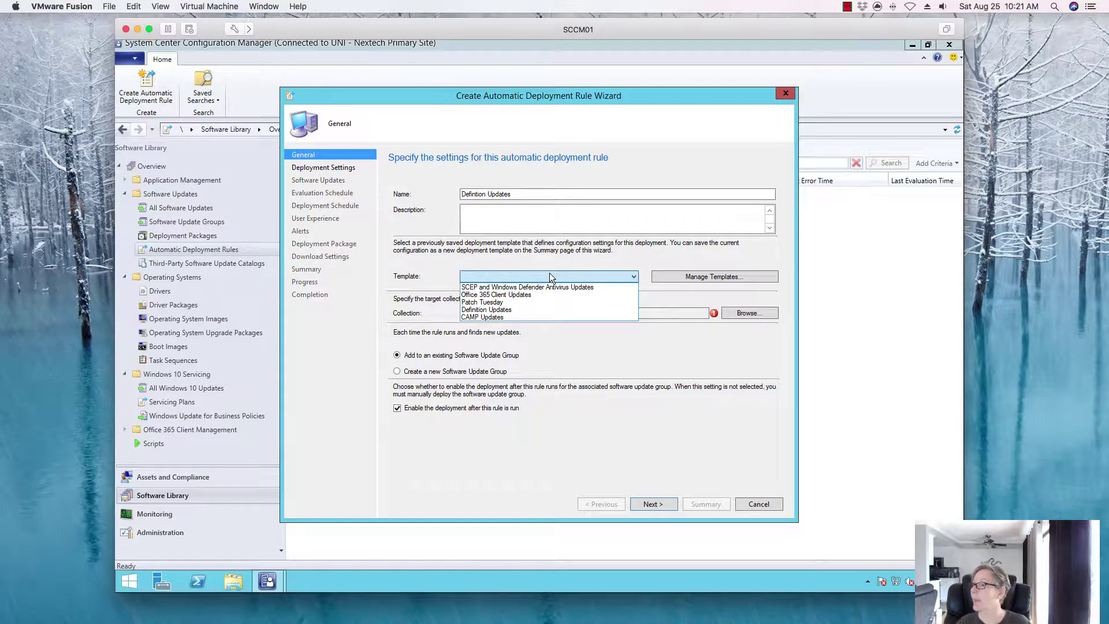
click(525, 311)
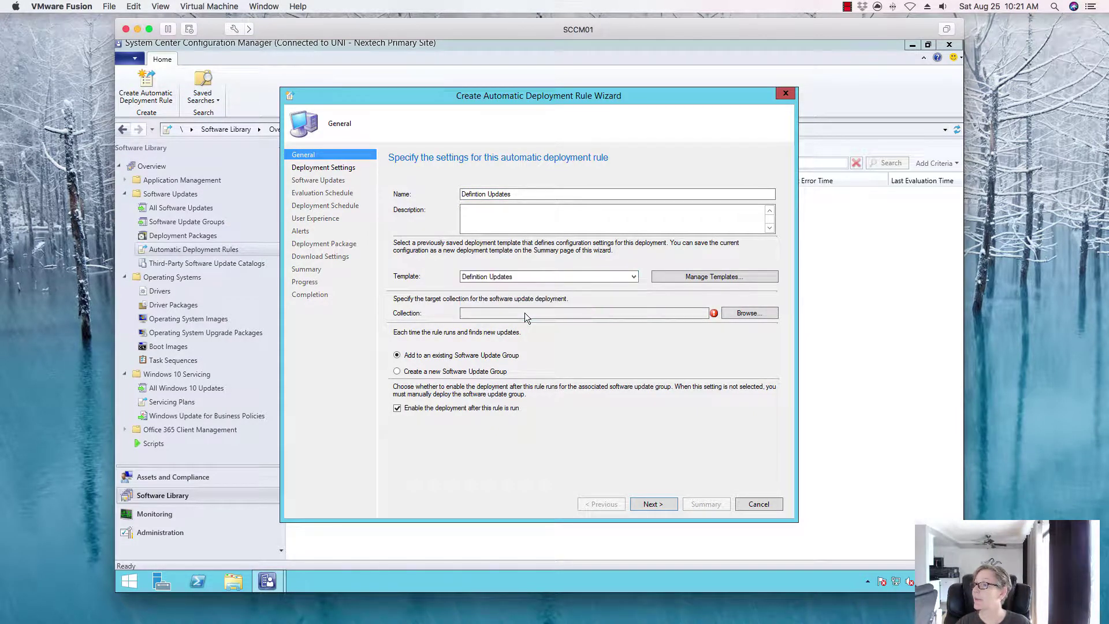
click(767, 313)
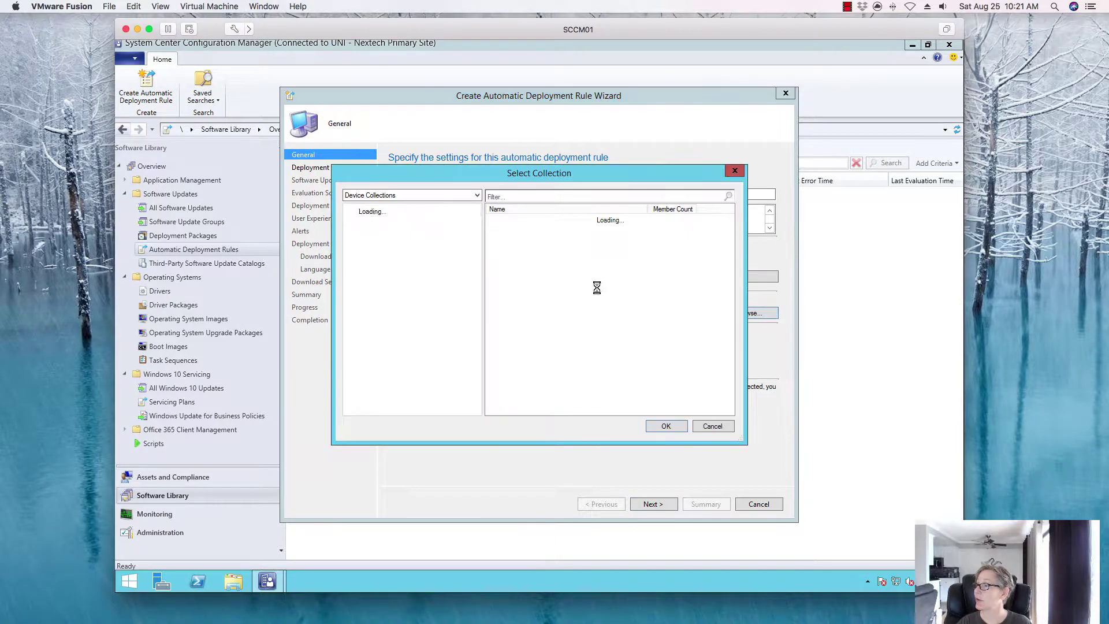
click(514, 238)
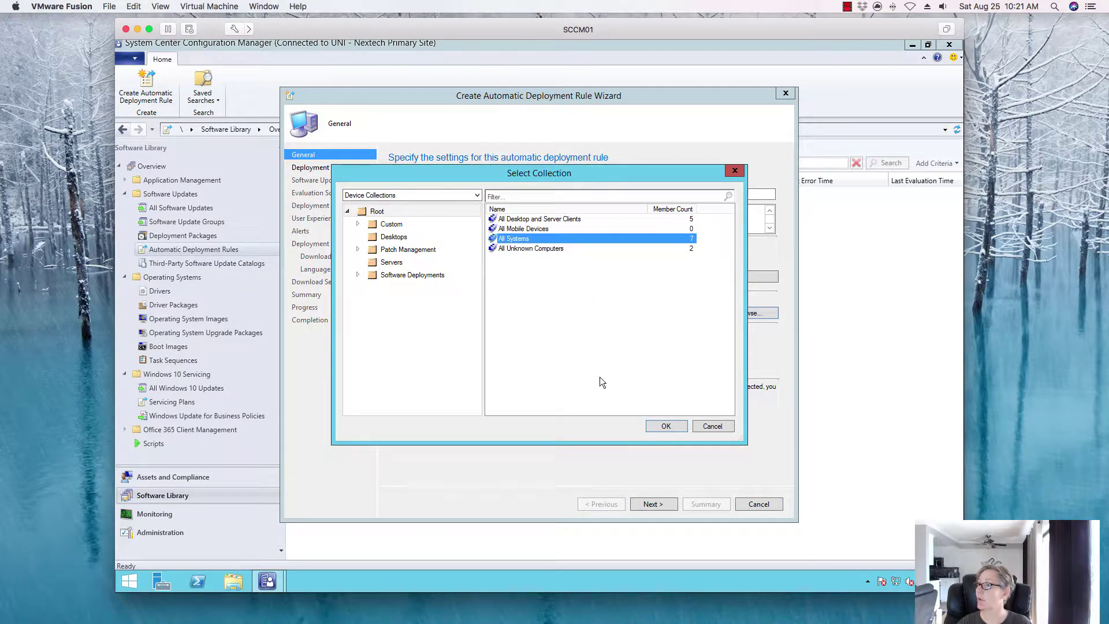
click(667, 426)
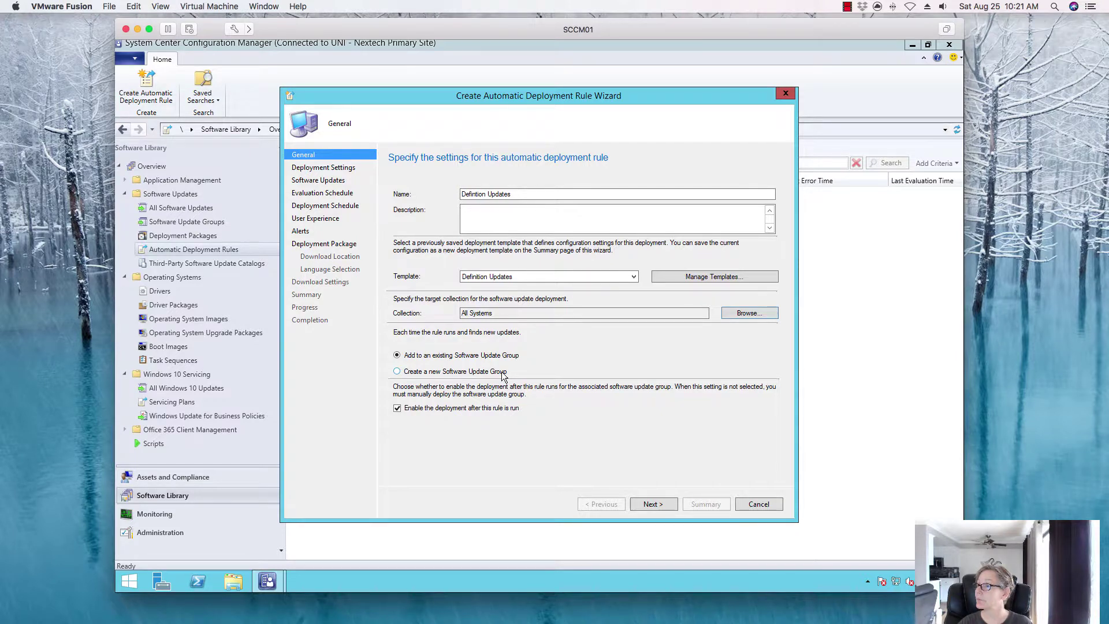
click(663, 505)
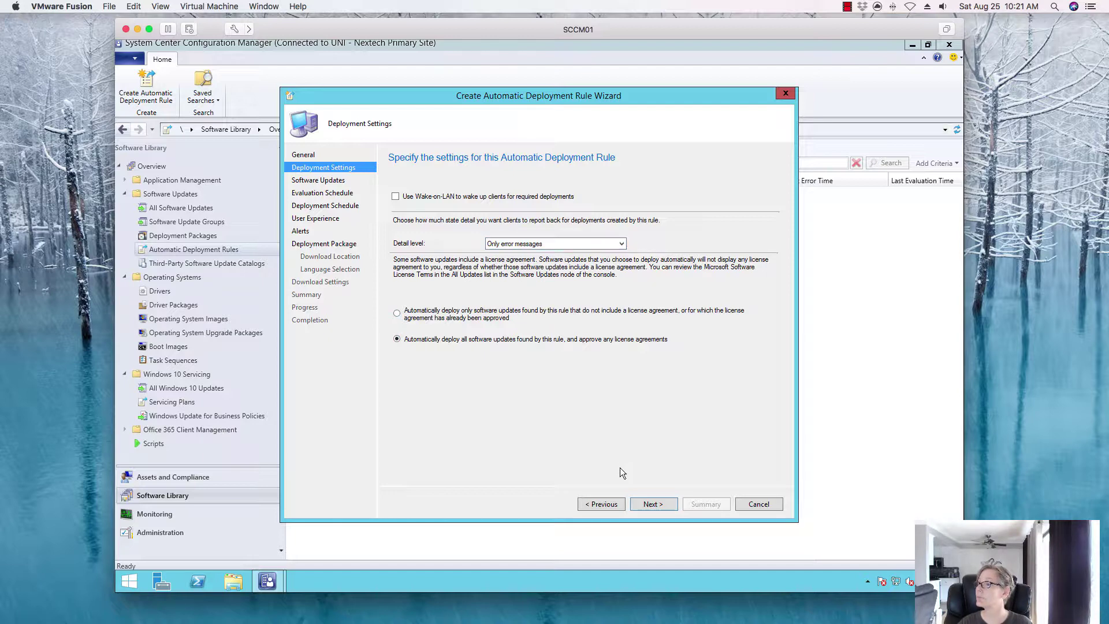
Step: Accept the template's deployment settings, product and classification criteria, and evaluation after any software update point synchronization
click(651, 504)
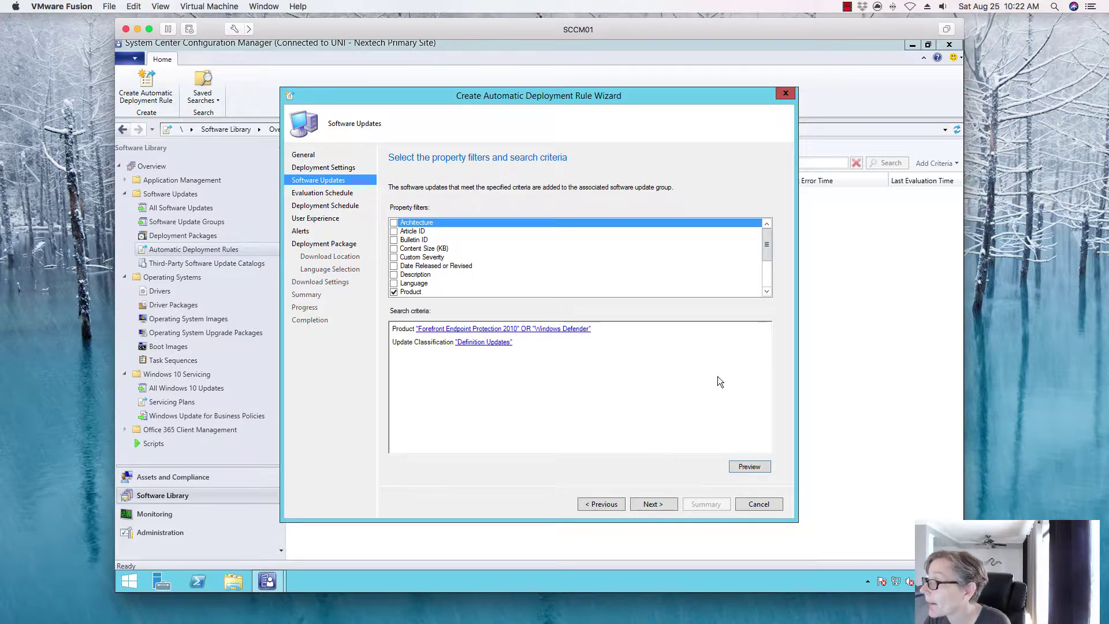
click(655, 503)
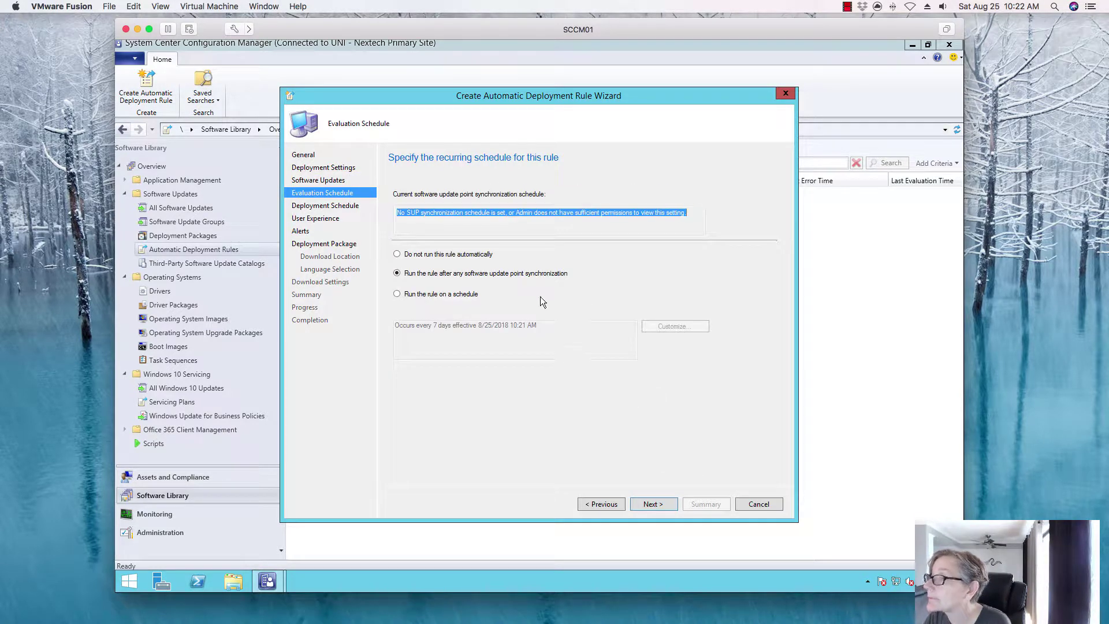
click(664, 503)
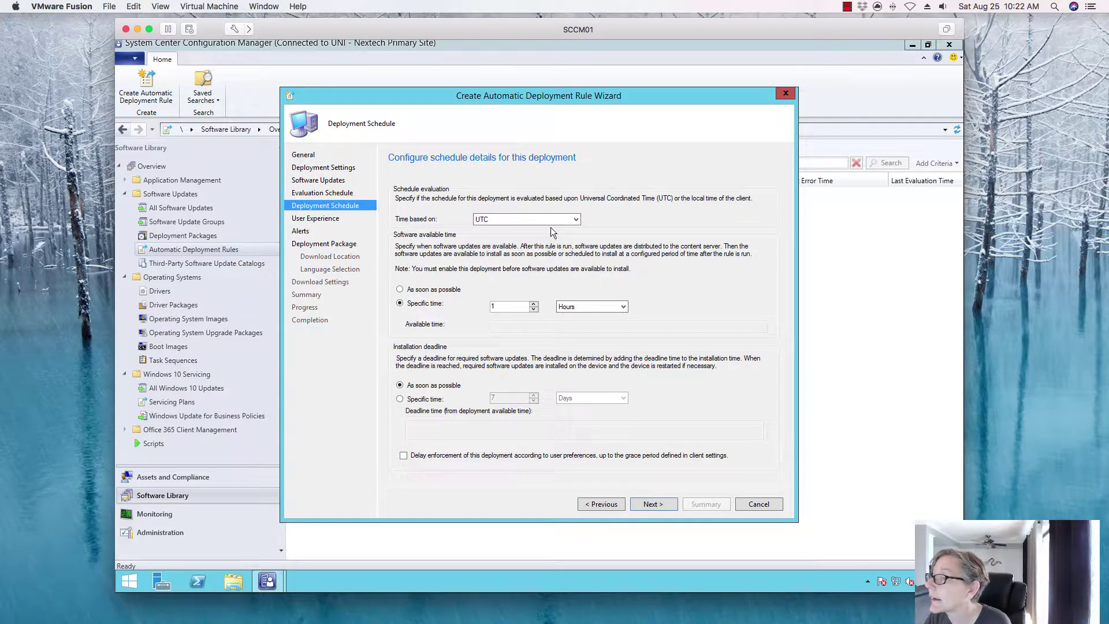
Step: Base the deployment schedule on client local time and set the software available time to 1 hour
click(546, 219)
click(545, 238)
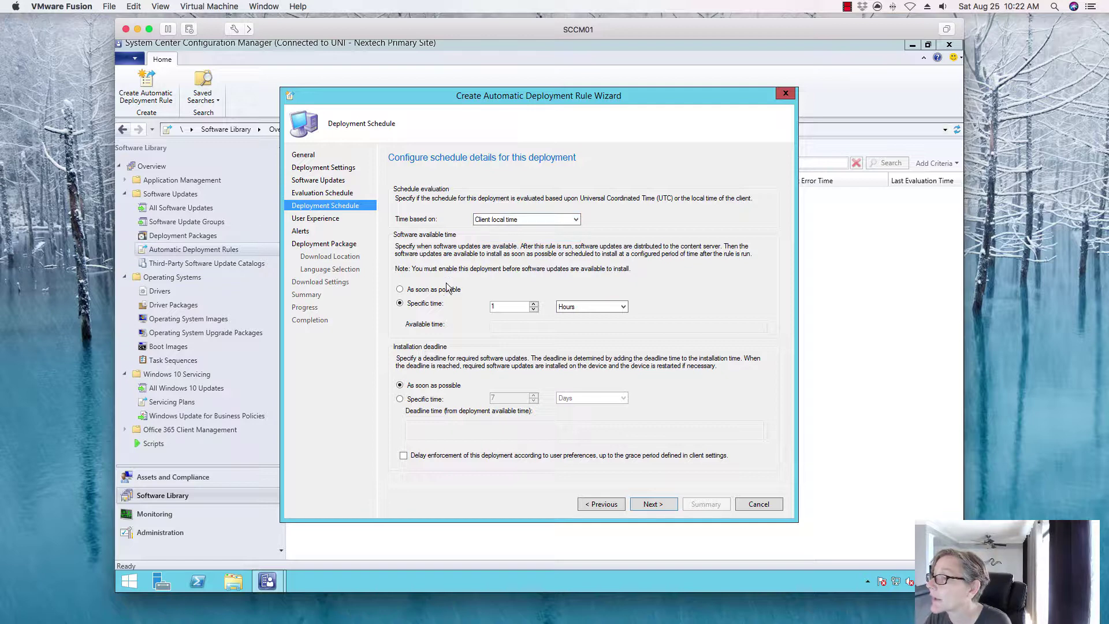
click(578, 310)
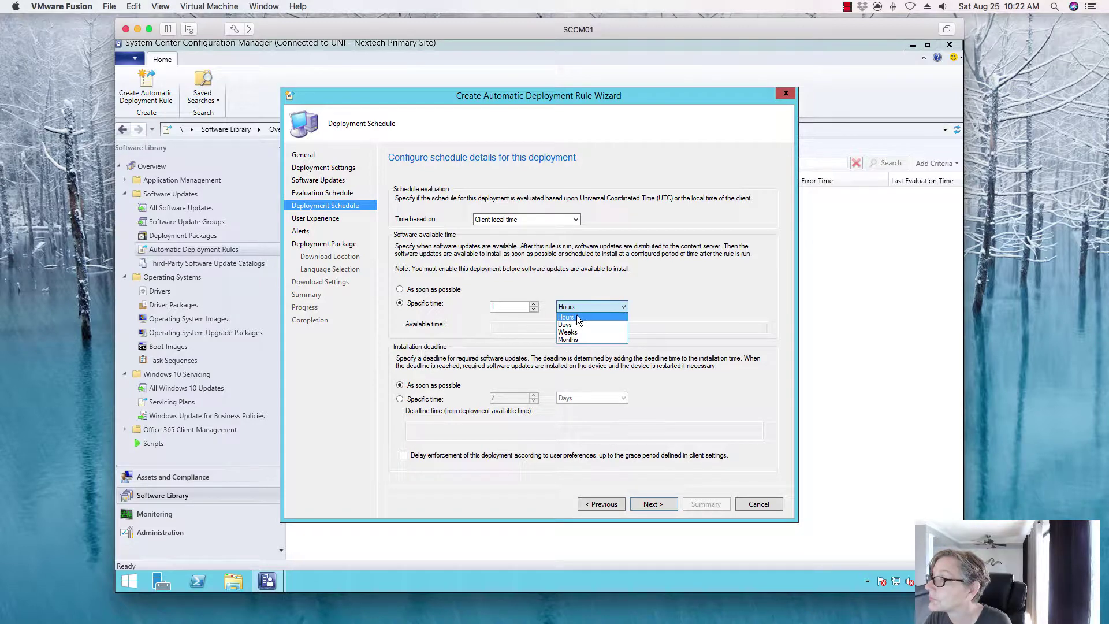
click(575, 323)
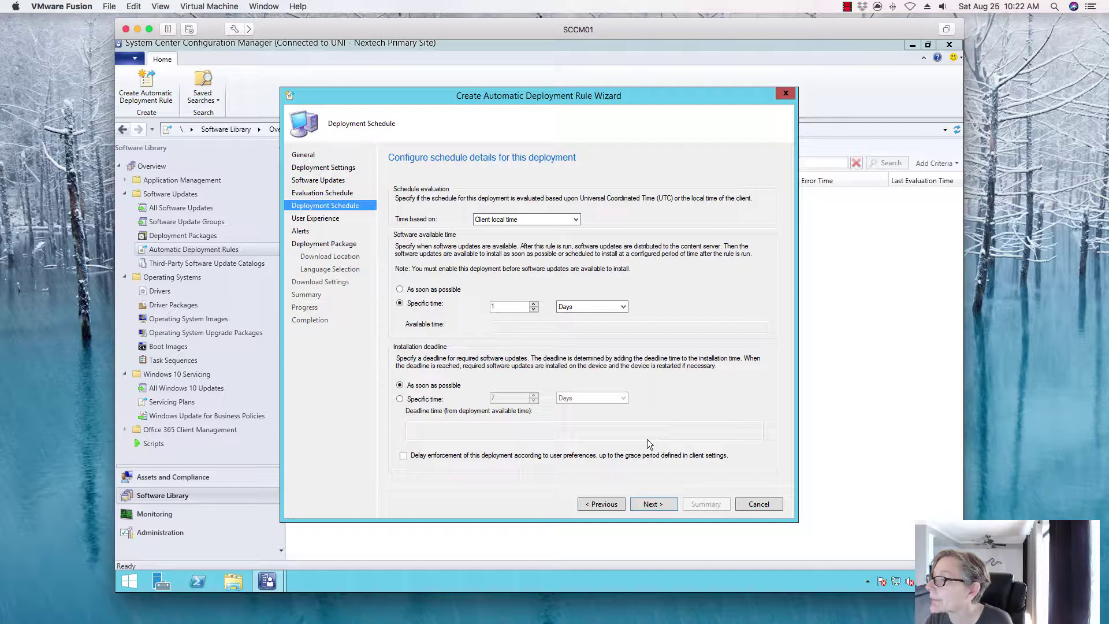
click(623, 307)
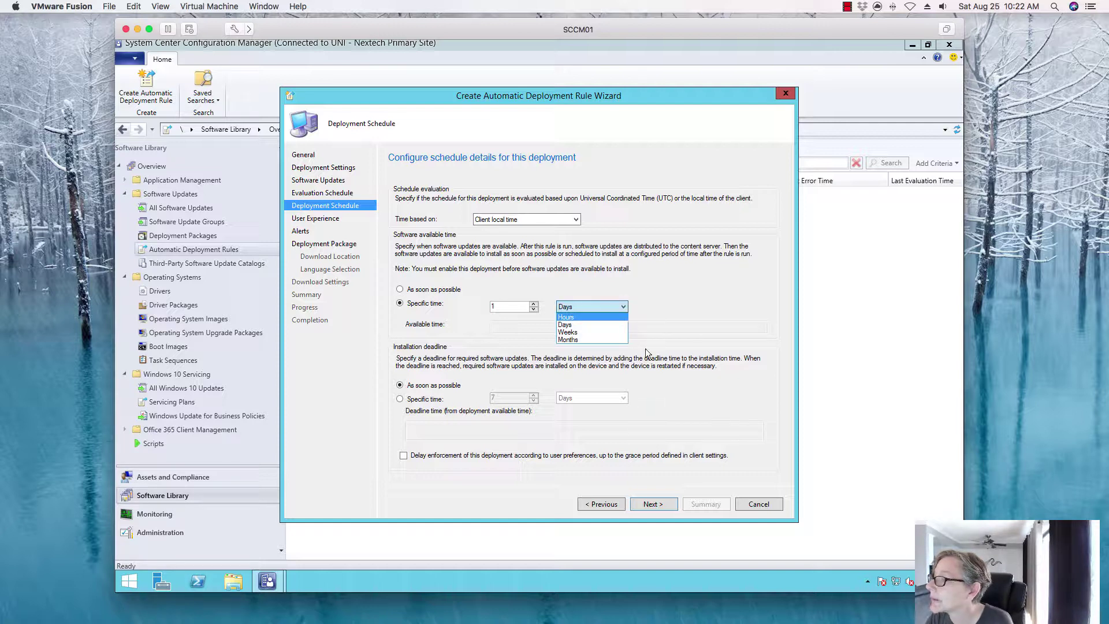
click(583, 317)
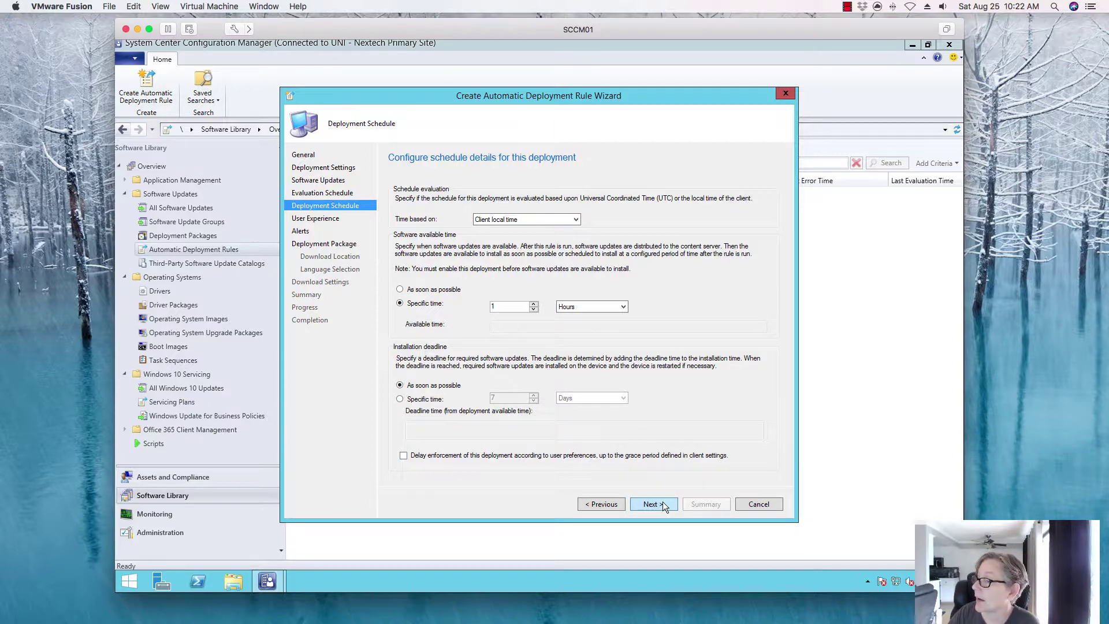
click(652, 503)
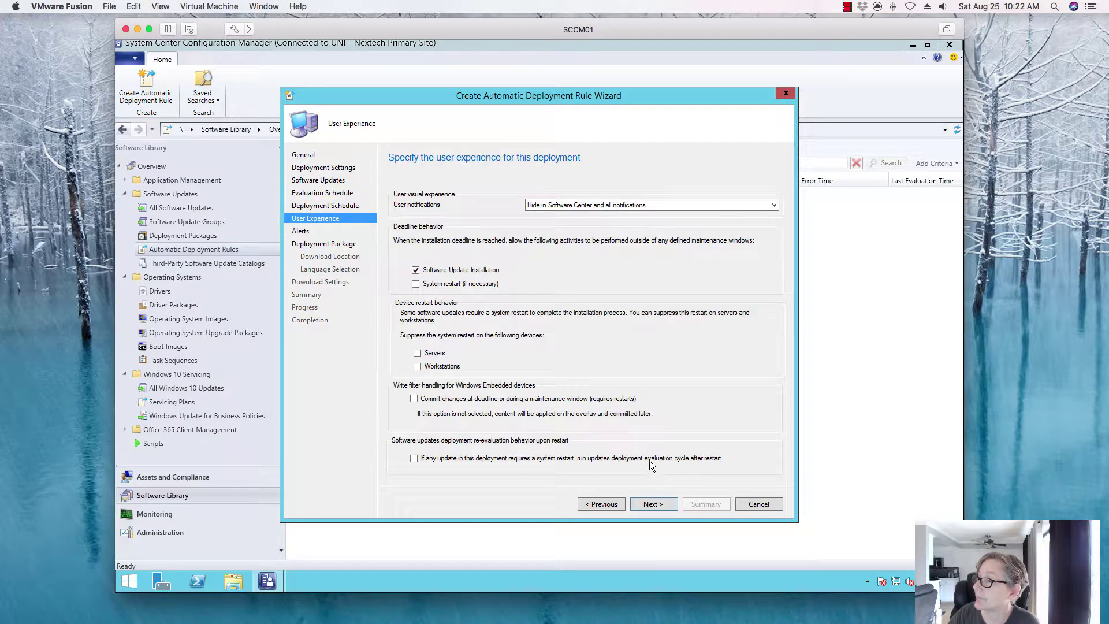
Step: Show user notifications only for computer restarts, displayed in Software Center, suppress restarts on servers, and accept the alert options
click(640, 205)
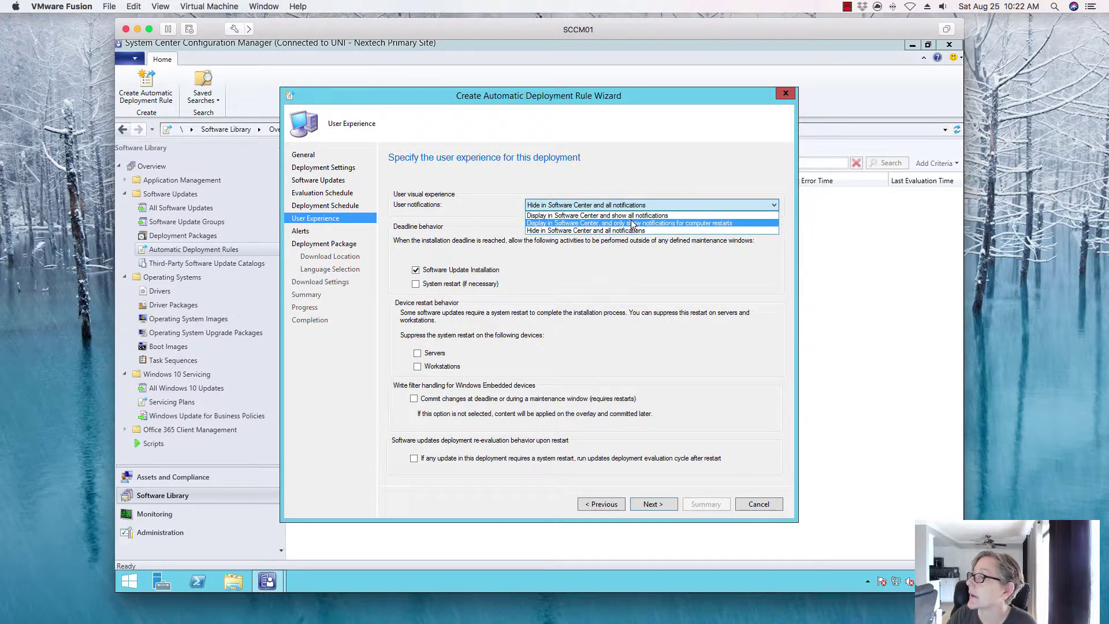
click(633, 224)
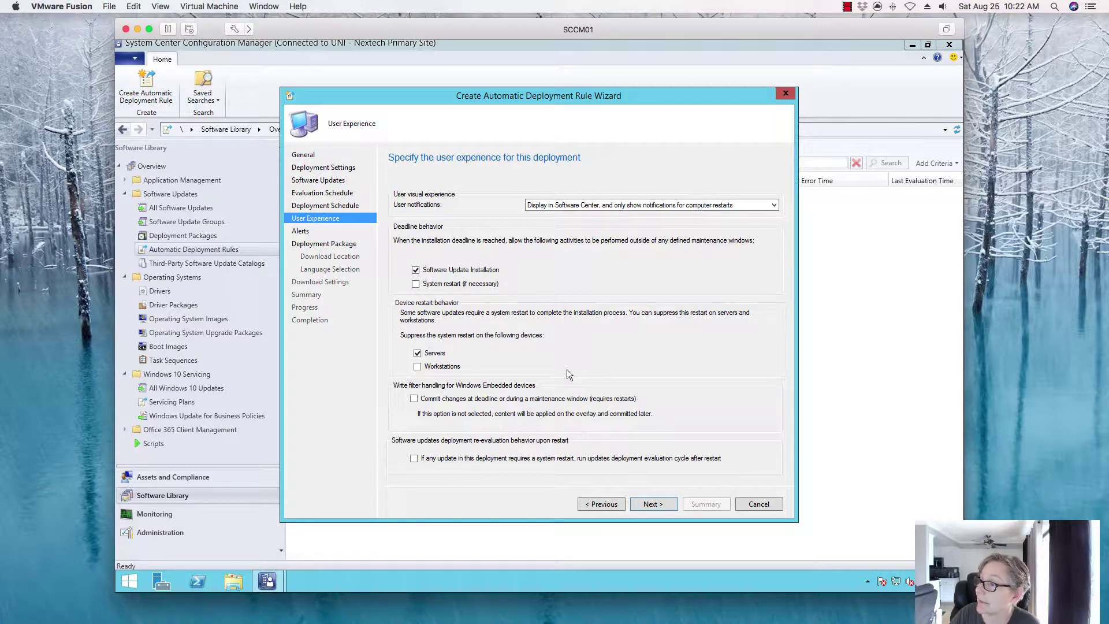
click(656, 505)
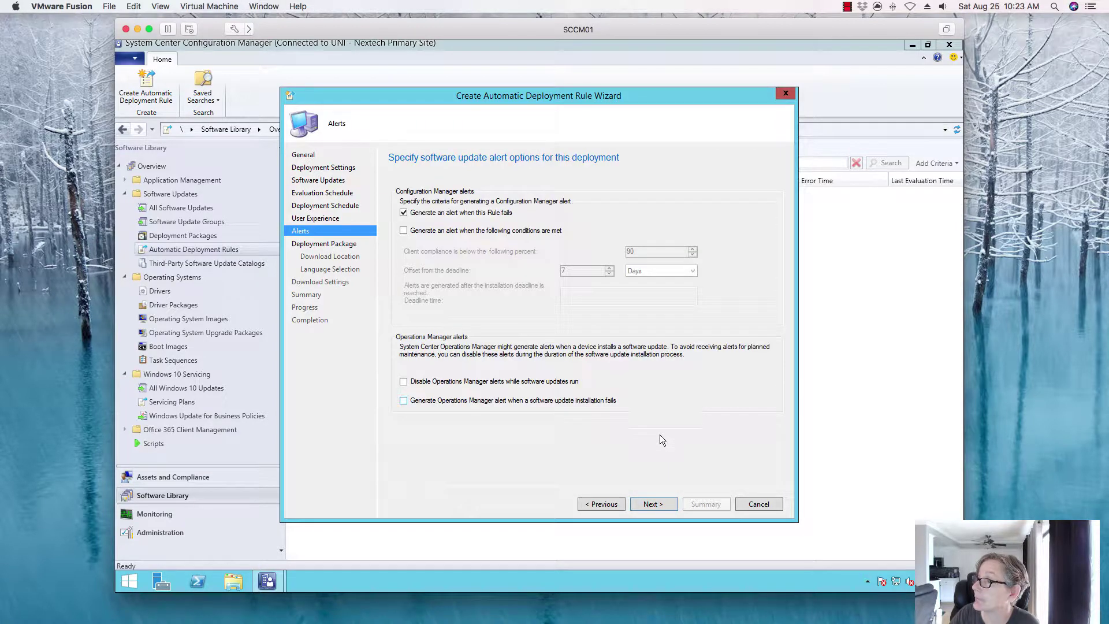
click(660, 505)
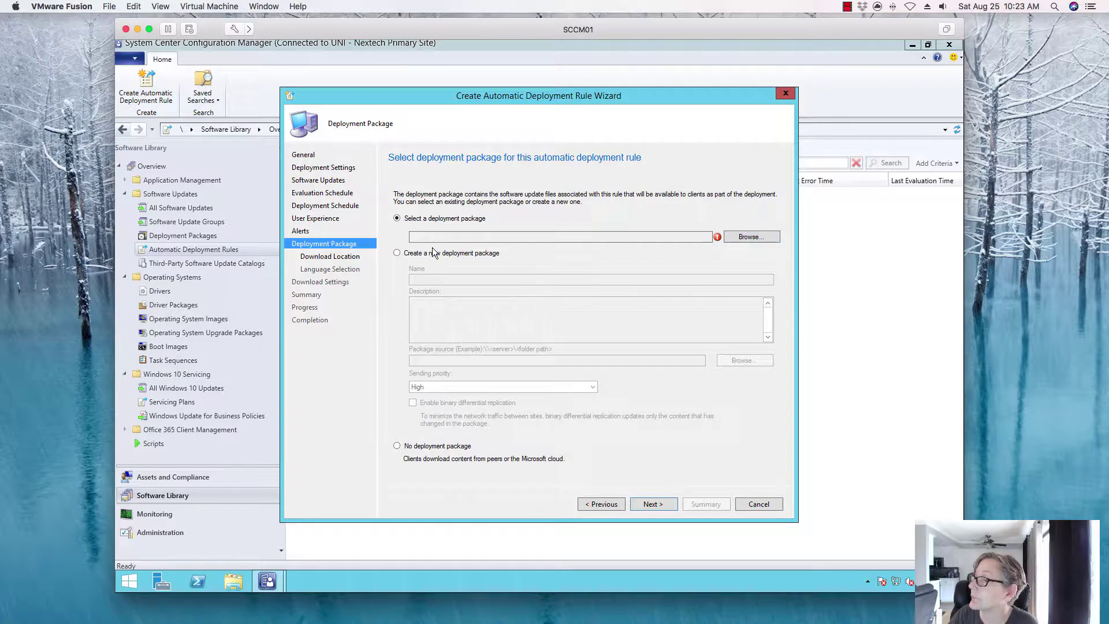
Step: Create a new deployment package for the rule named "Defintion Updates", with \\sccm01\updates as its package source
click(436, 254)
click(435, 276)
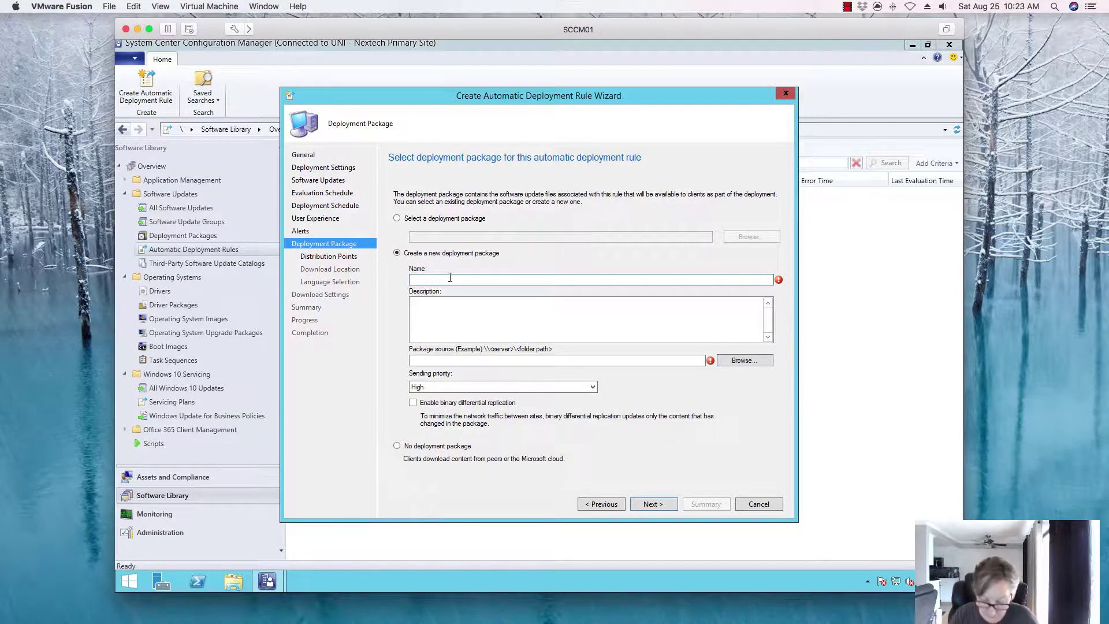
text(Defintion Updates)
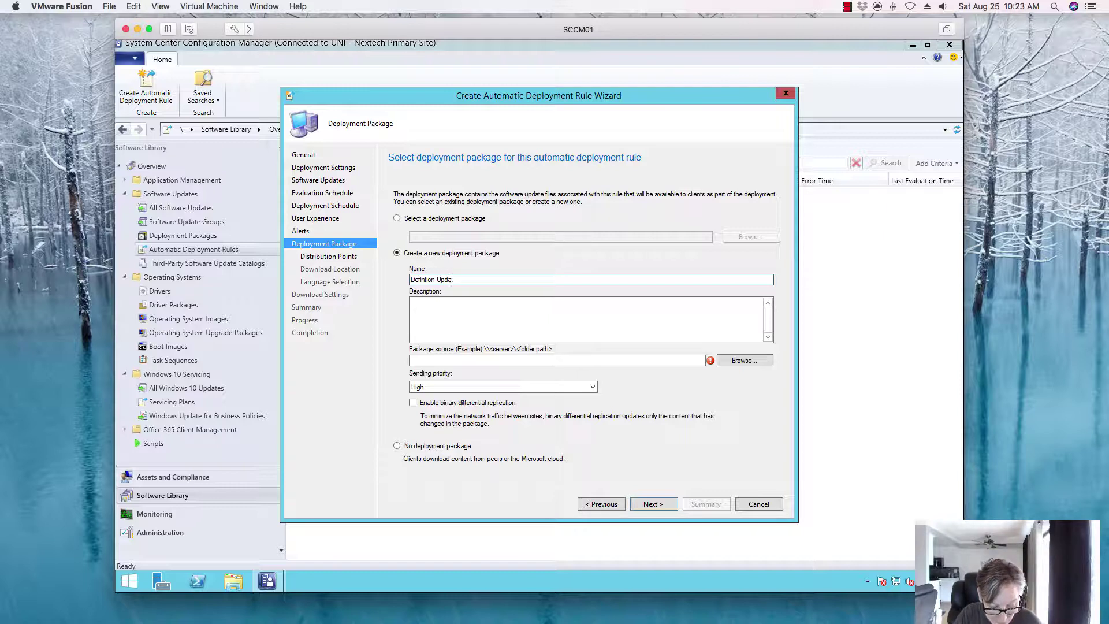
click(432, 360)
text(\)
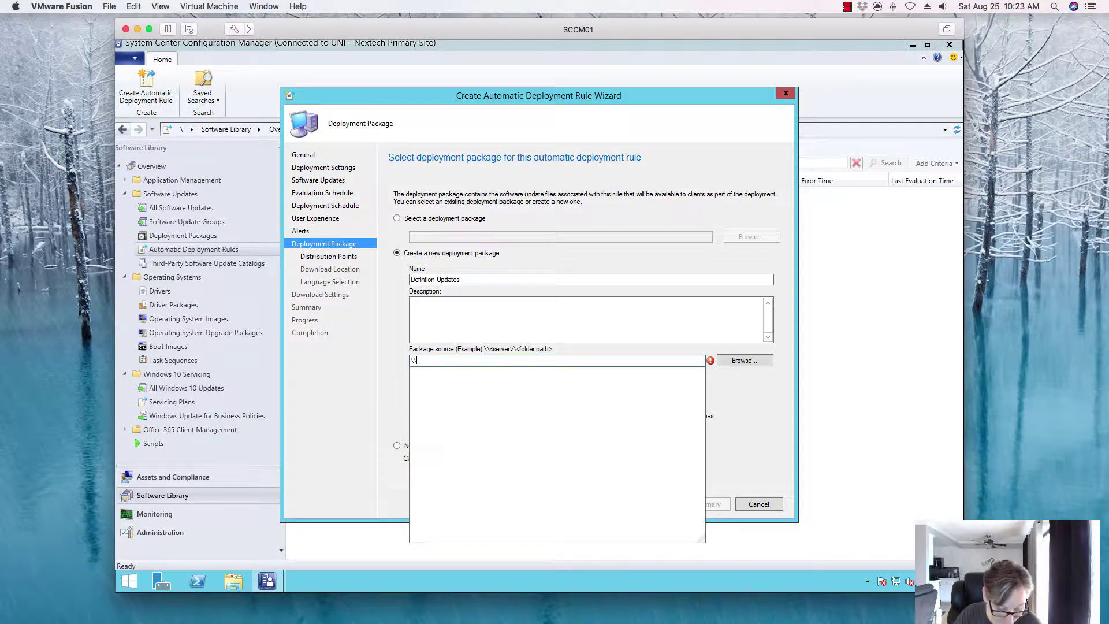
text(sccm01\)
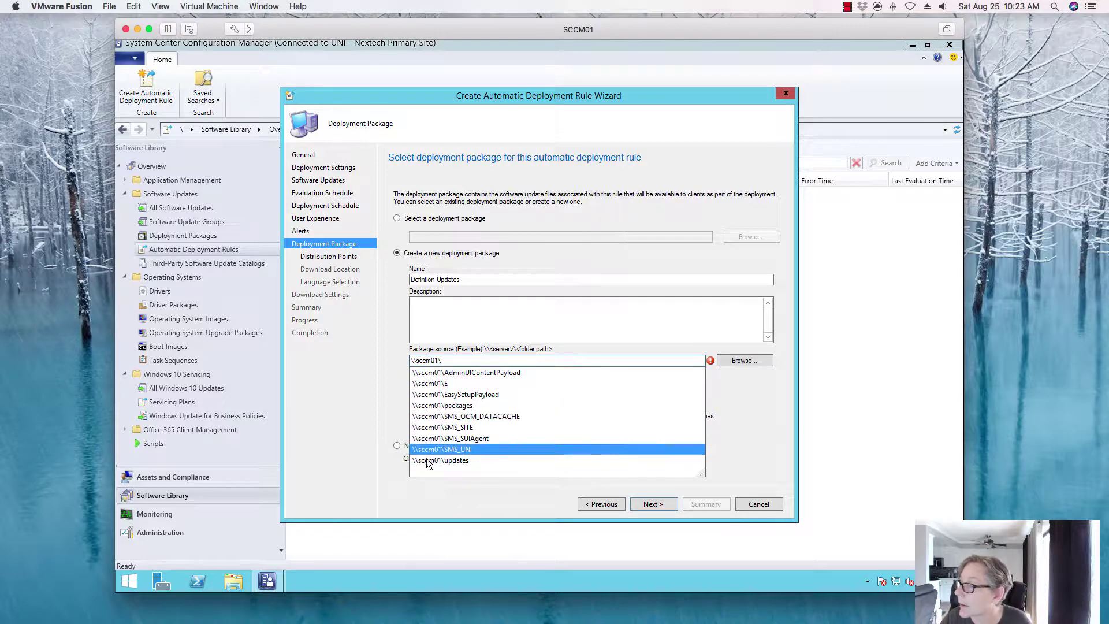
click(440, 459)
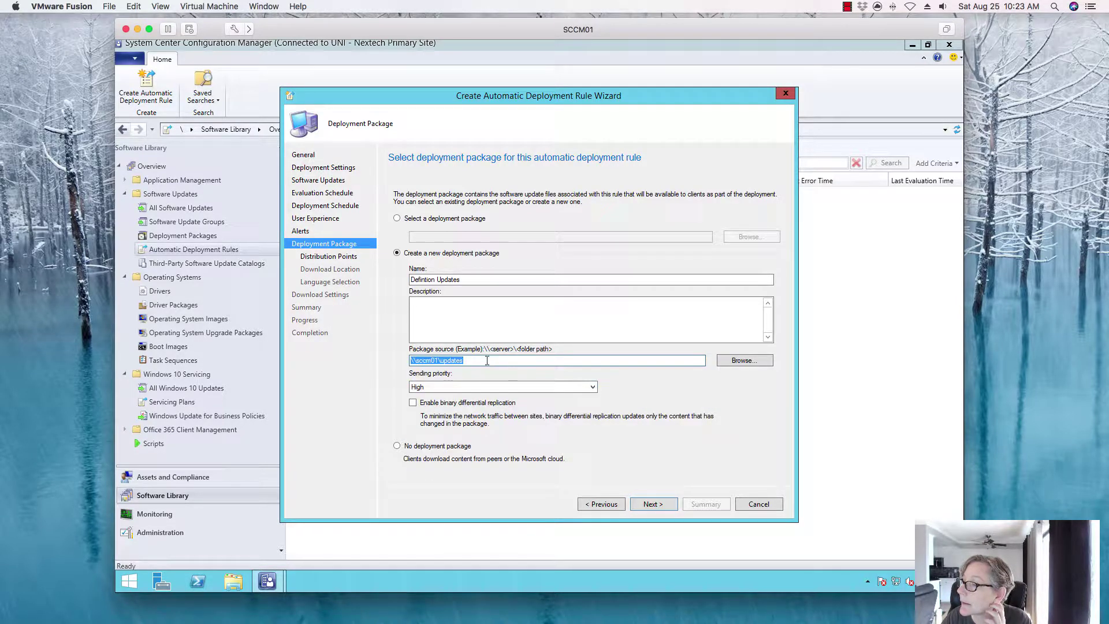
Step: In File Explorer, create a folder named "defintionUpdates" inside the updates folder on the SCCM (E:) drive
click(240, 580)
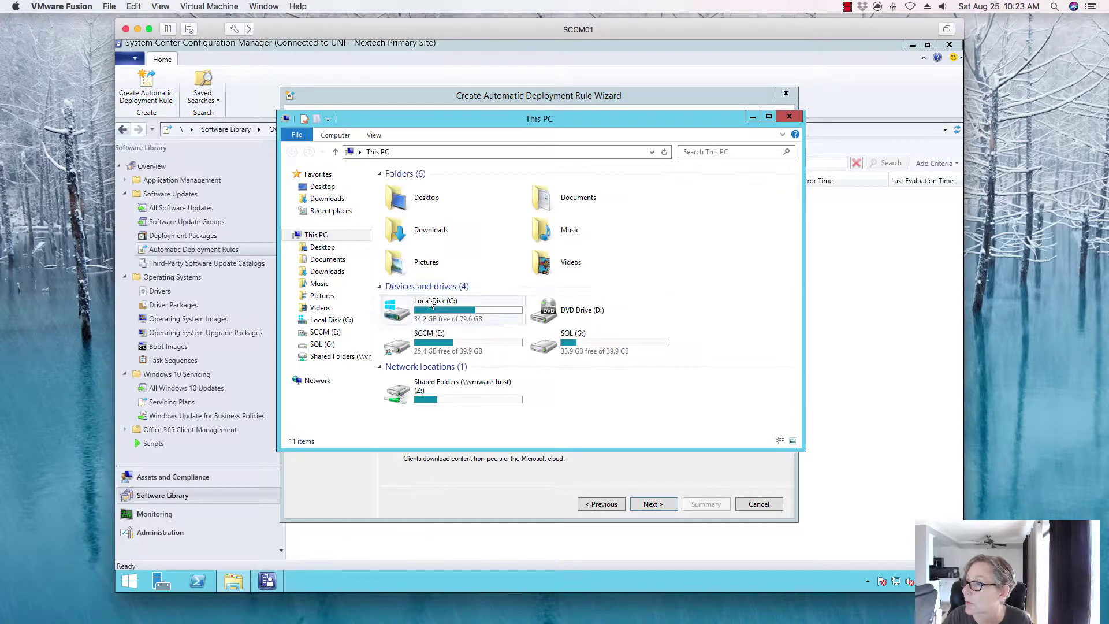
double_click(403, 348)
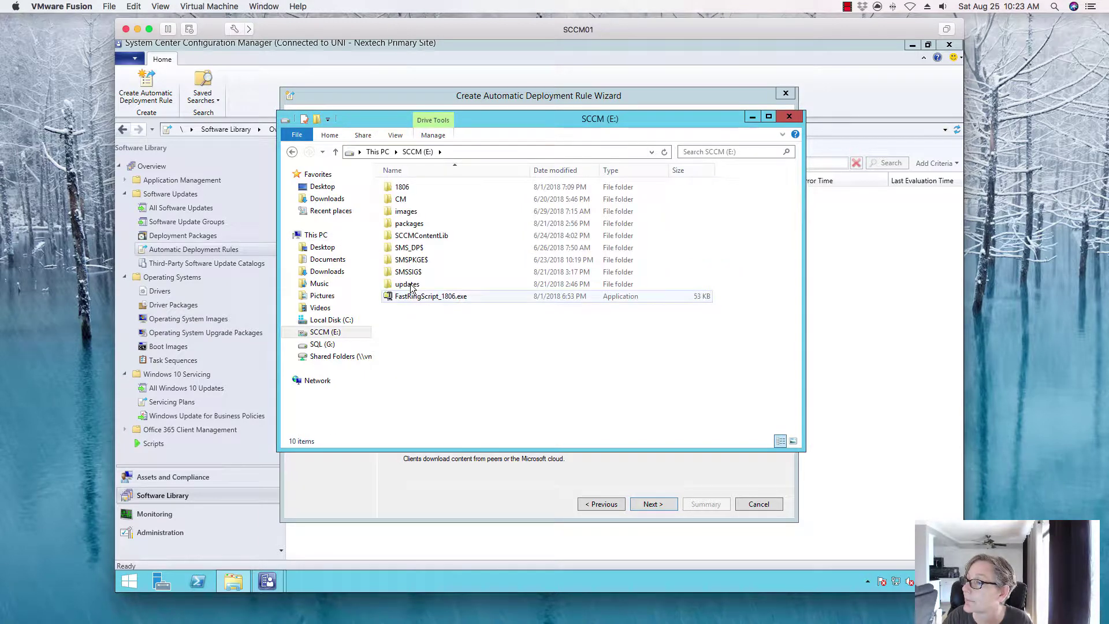
double_click(411, 285)
right_click(425, 263)
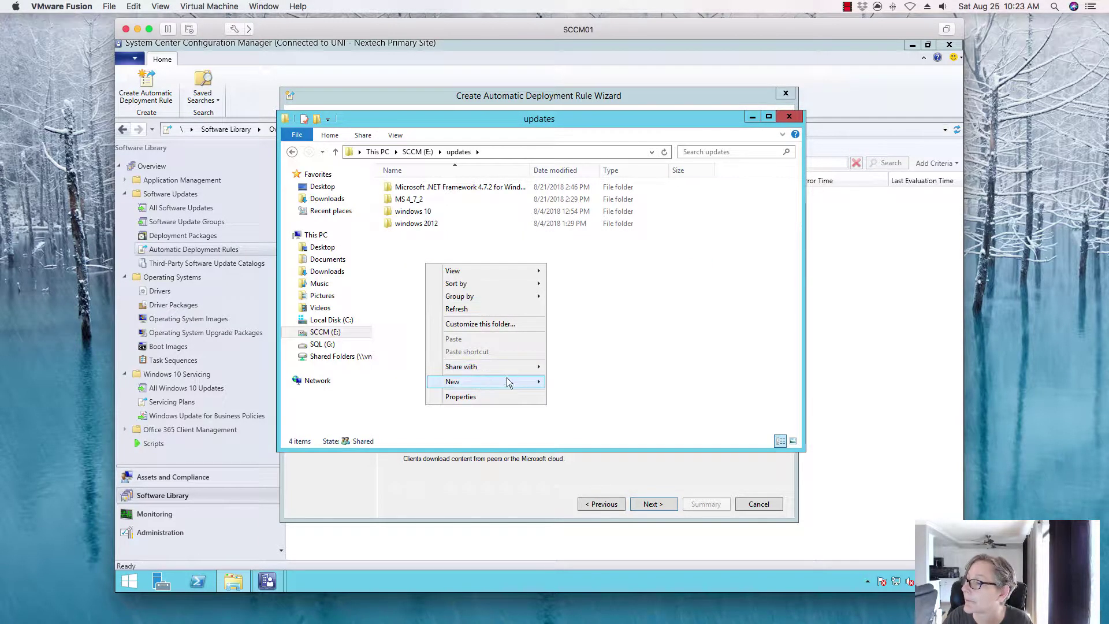
mouse_move(507, 381)
click(563, 381)
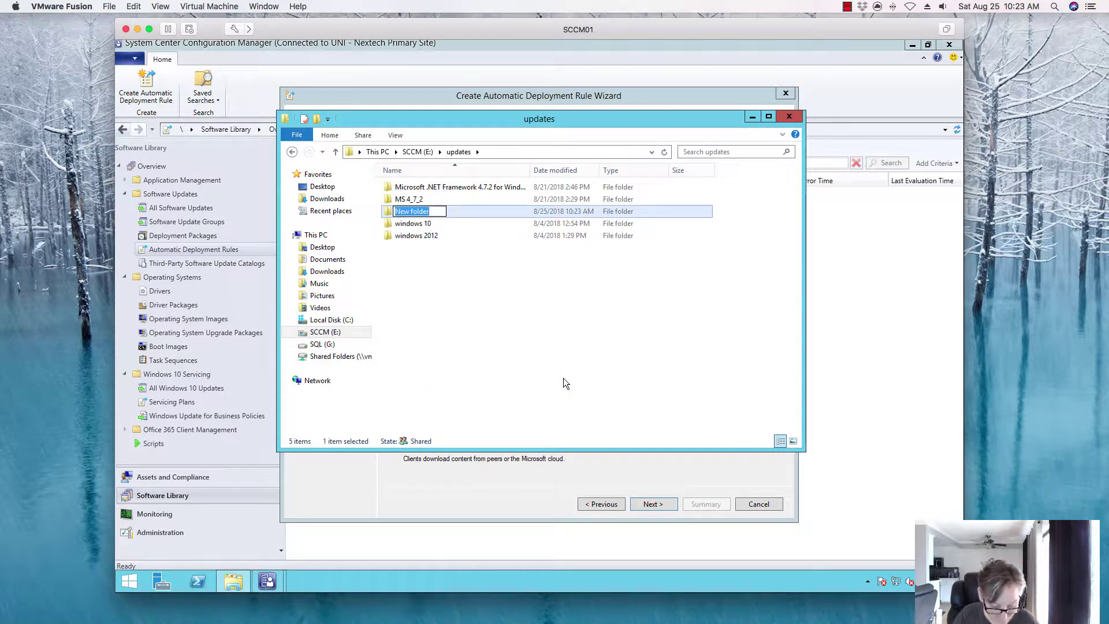
text(defintion)
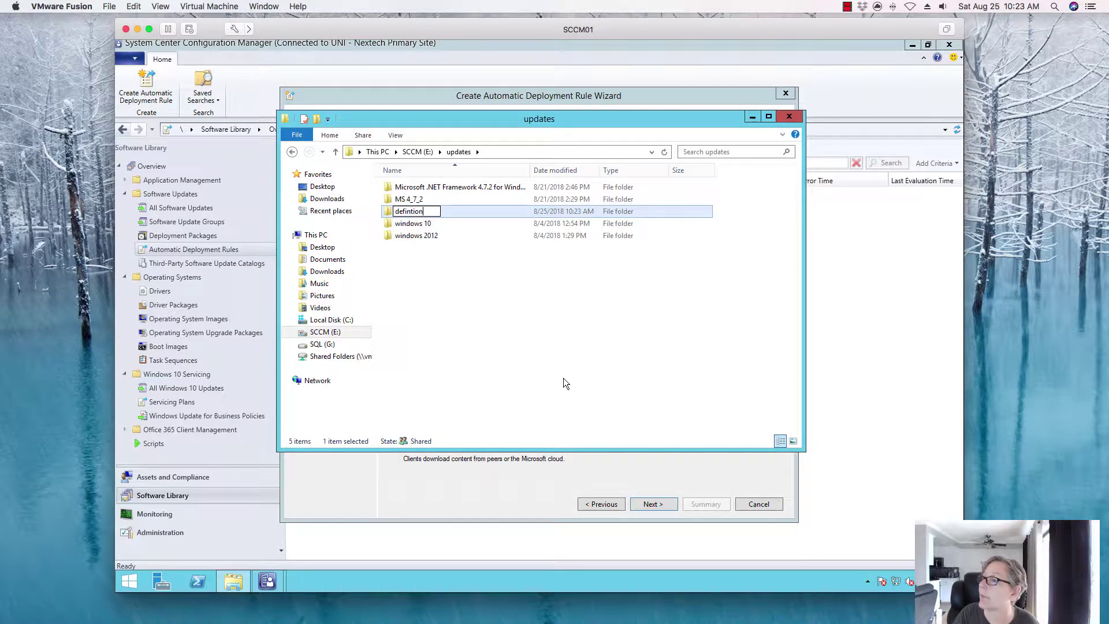
key(BackSpace)
key(BackSpace)
key(BackSpace)
key(BackSpace)
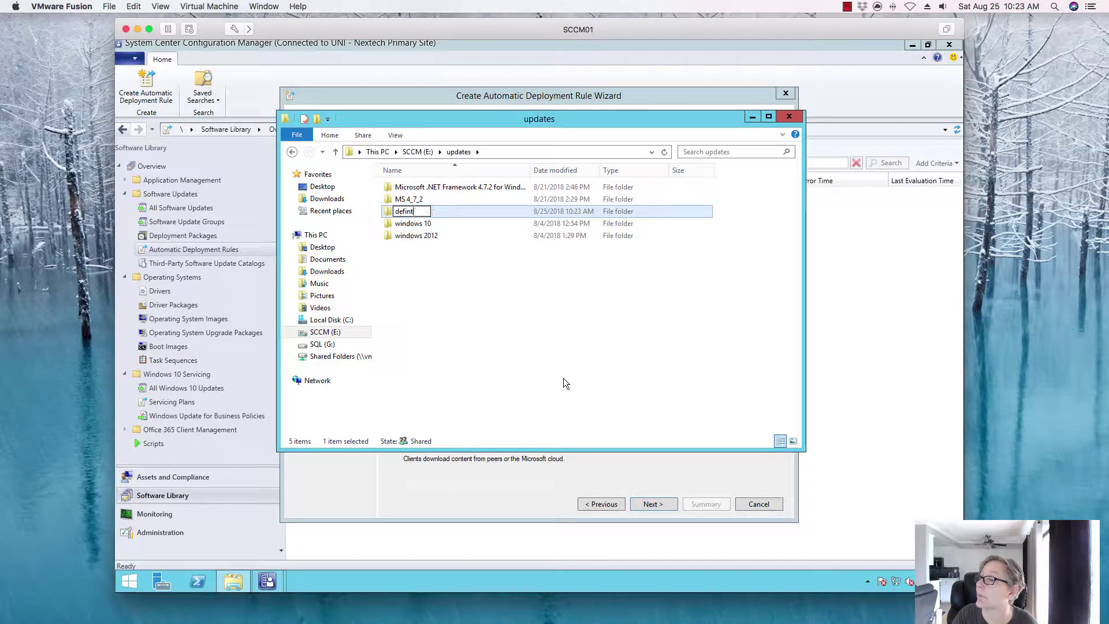
text(tionUpdates)
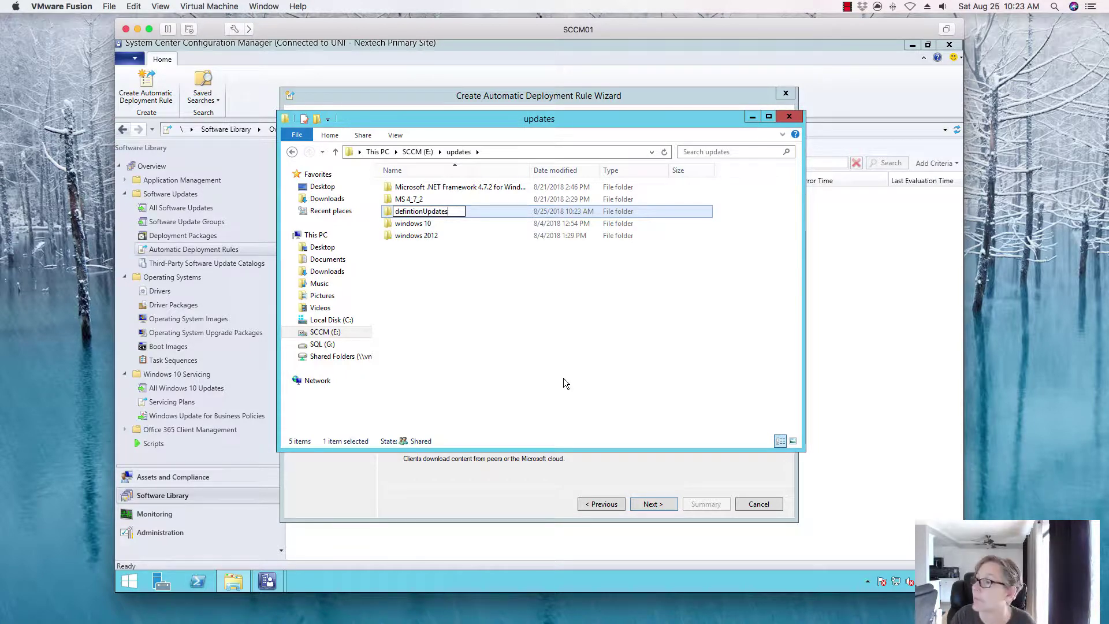
key(Return)
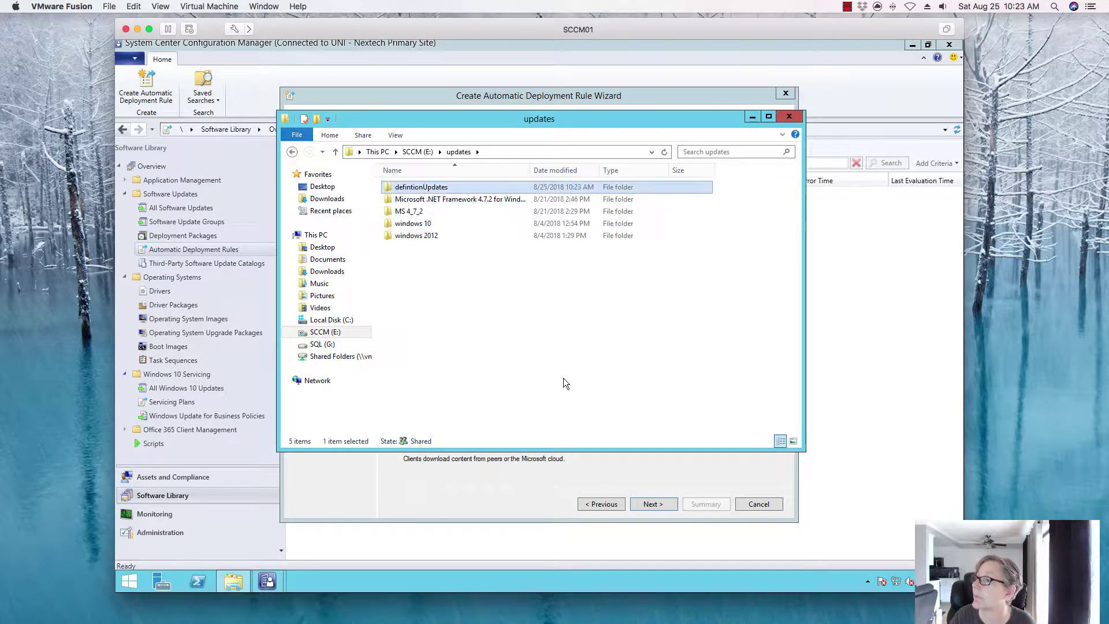
Step: Back in the rule wizard, set the package source to \\sccm01\updates\defintionUpdates and enable binary differential replication
click(528, 491)
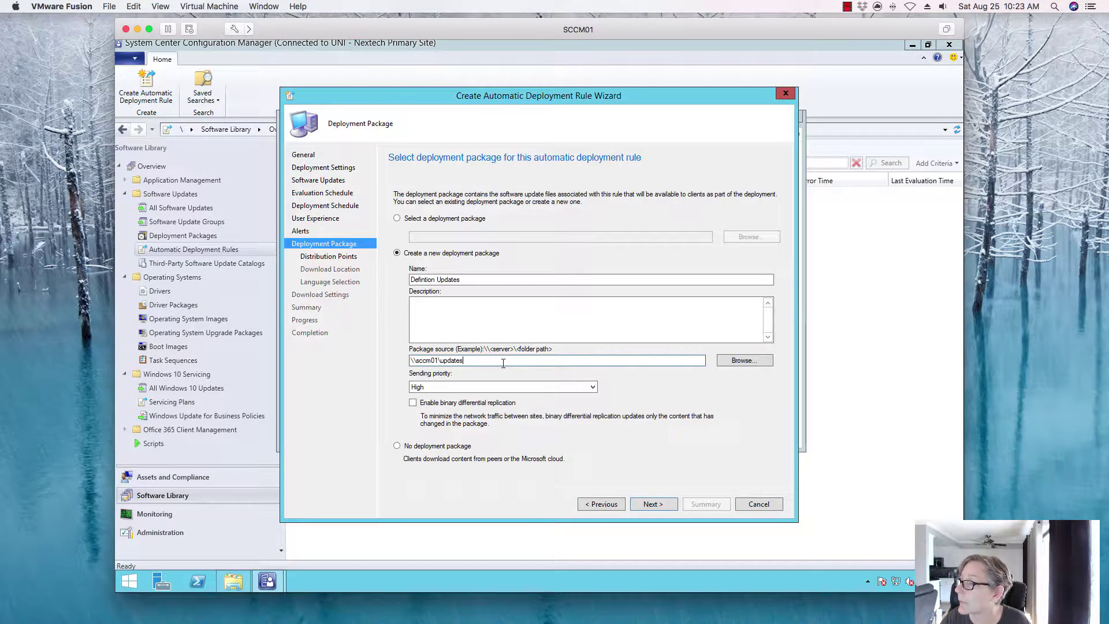
text(\)
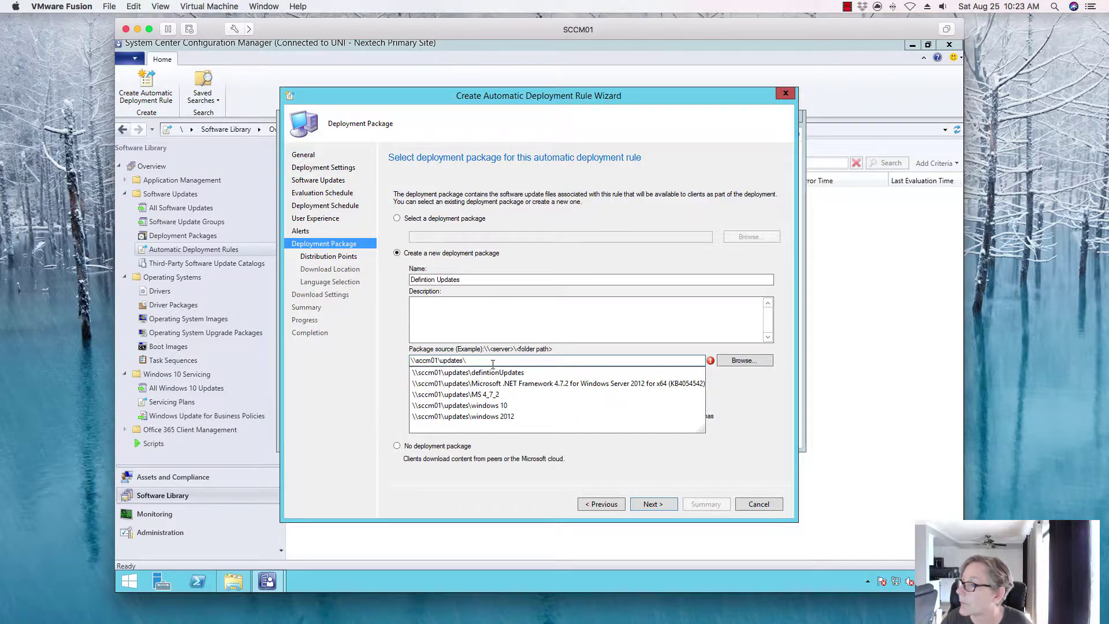
click(503, 373)
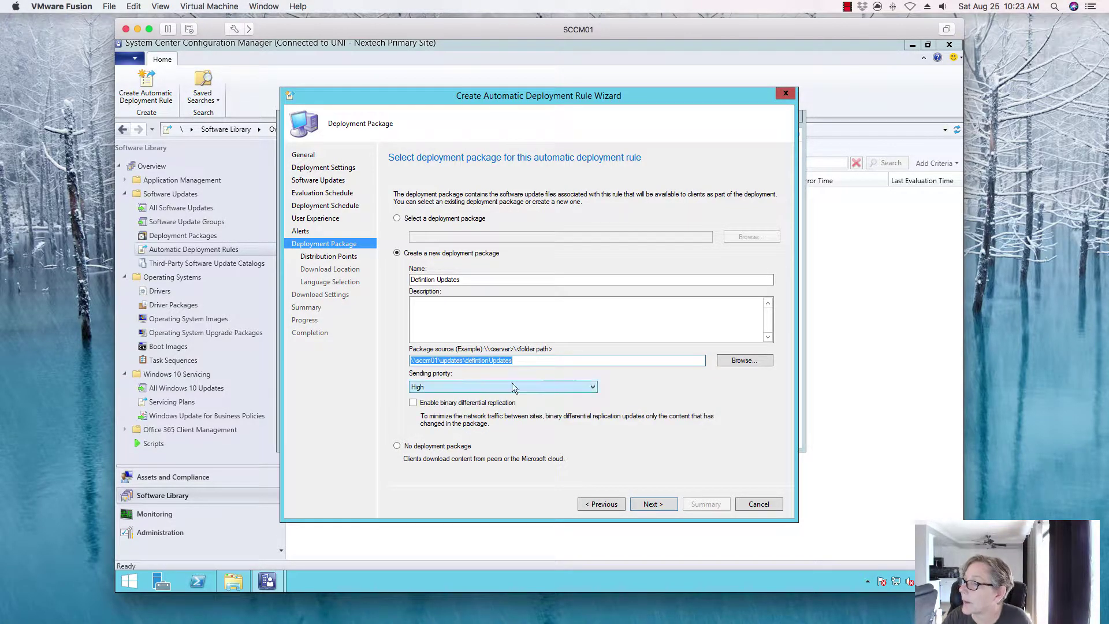
click(488, 404)
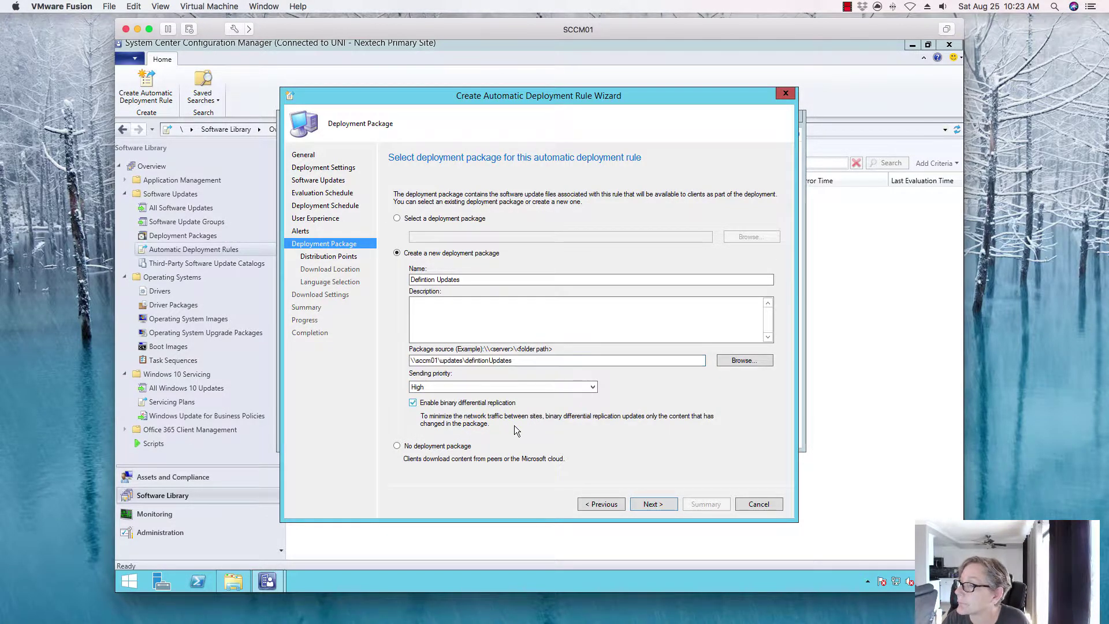
click(653, 504)
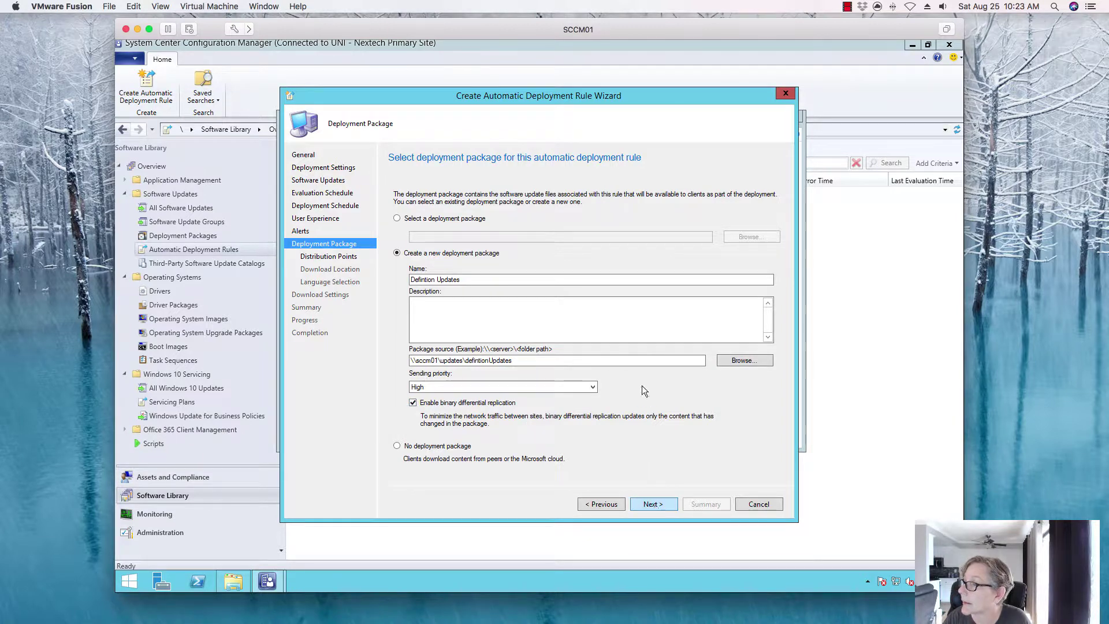
Step: Add SCCM01.UNI.NEXTECH.COM as the distribution point that hosts the package content
click(747, 216)
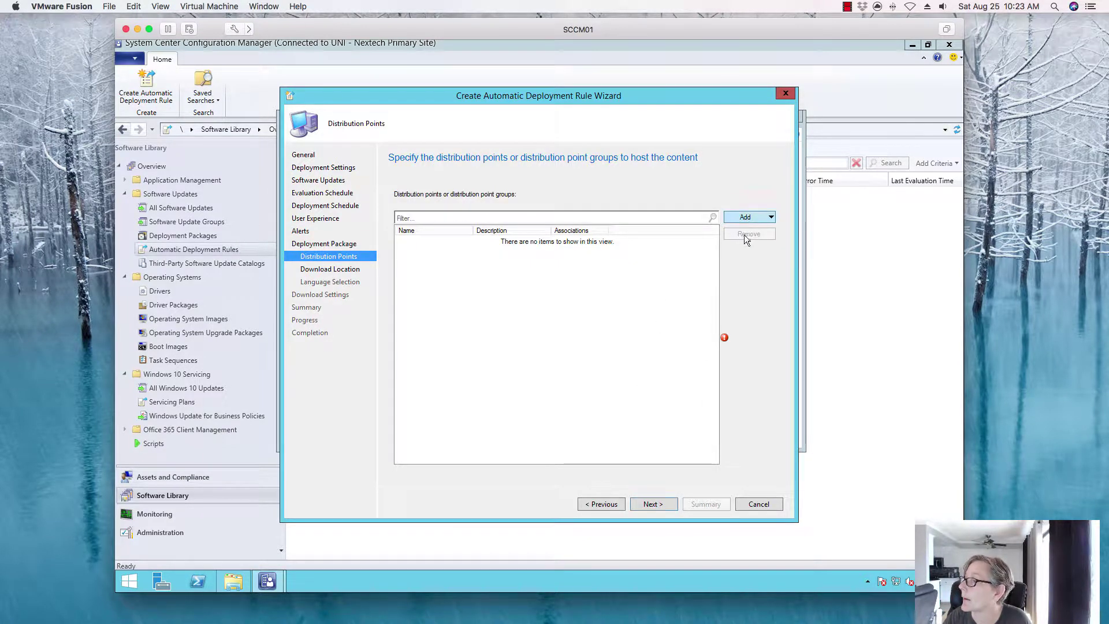
click(748, 231)
click(386, 259)
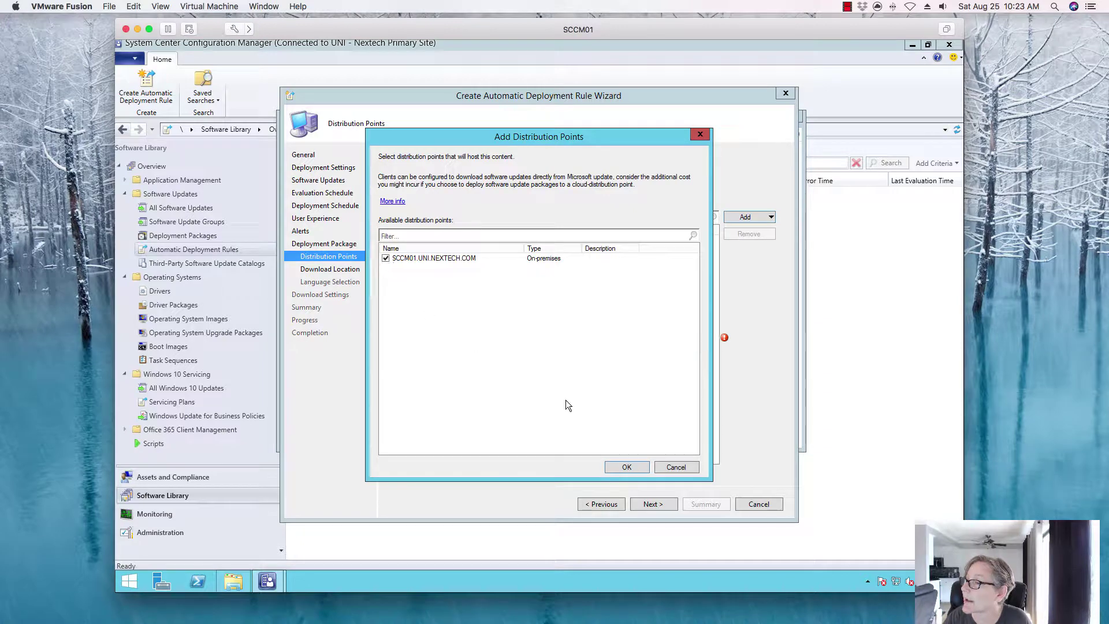
click(621, 462)
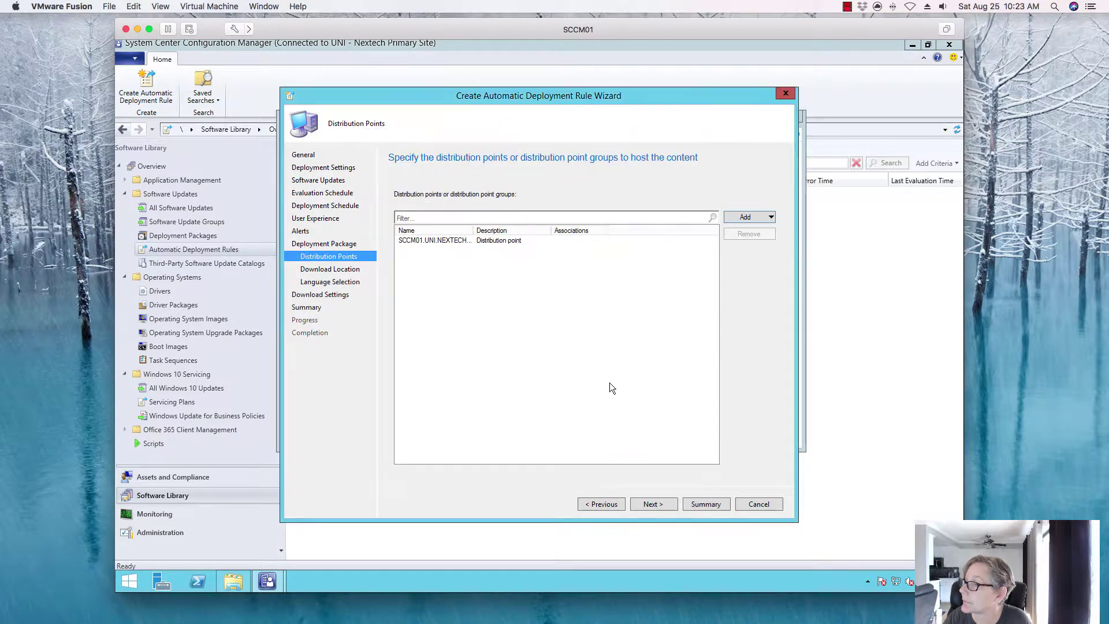
click(650, 505)
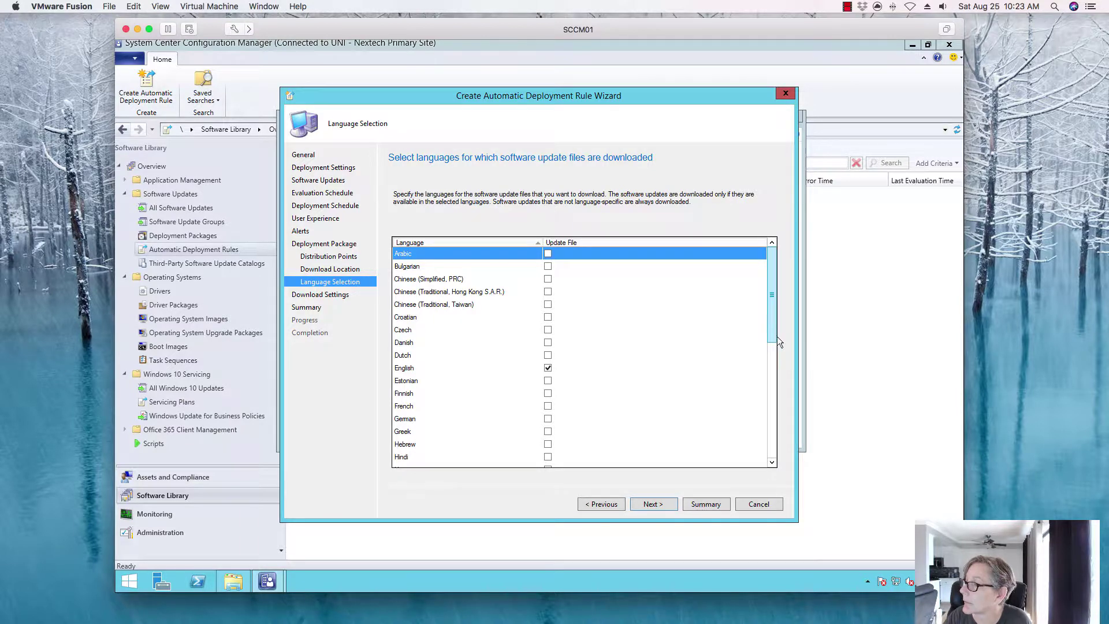
Step: Accept English as the update language and the preset download settings, confirm the summary, and finish creating the automatic deployment rule
scroll(774, 338, down, 10)
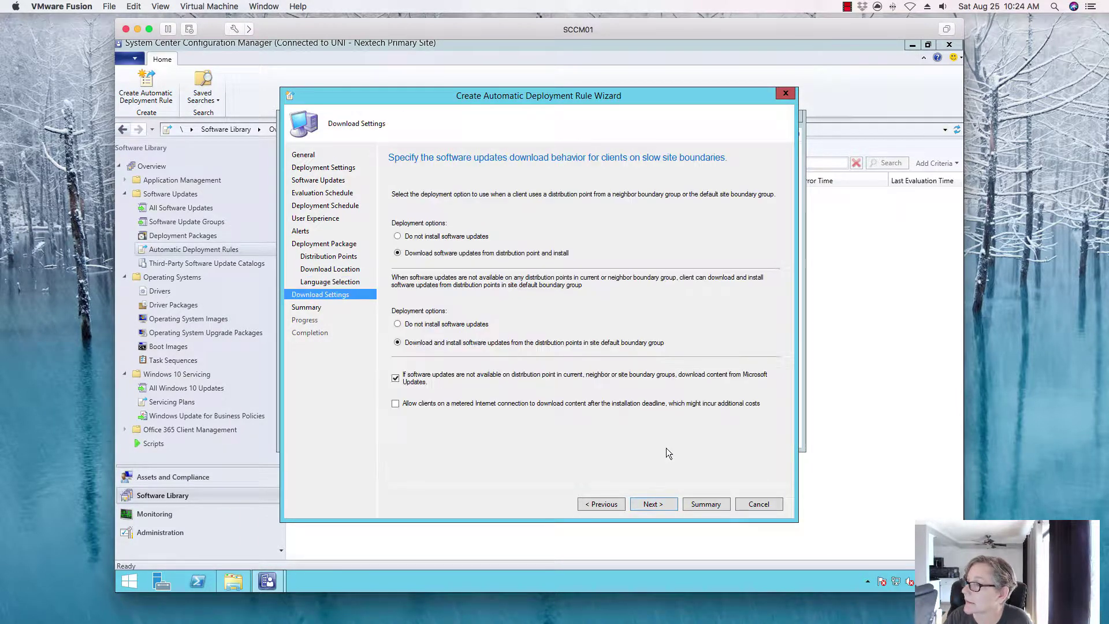
click(653, 503)
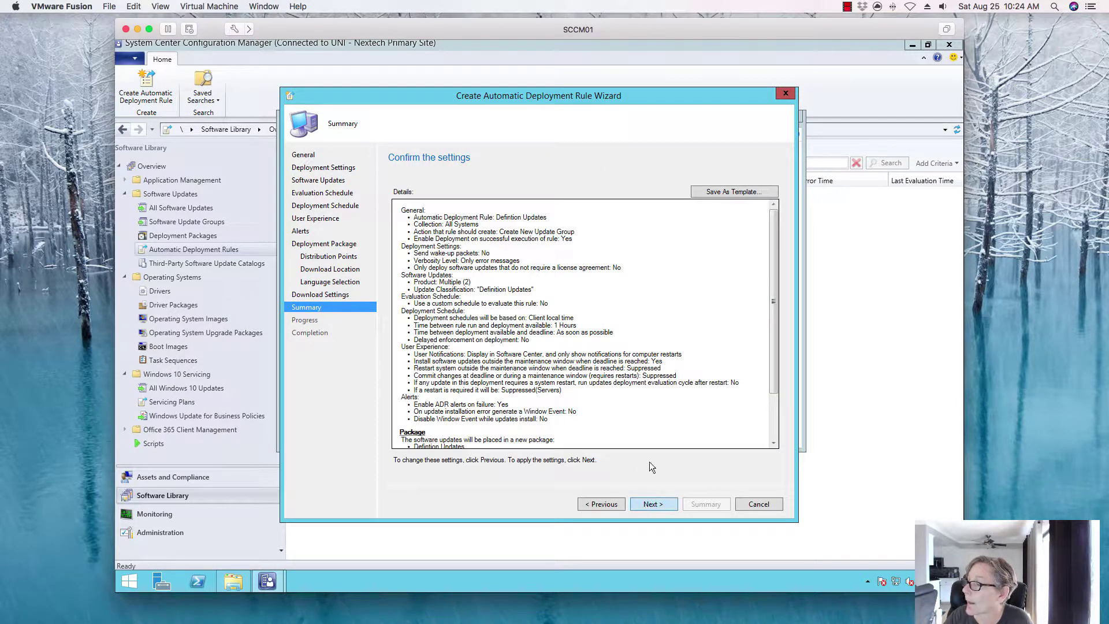
click(653, 504)
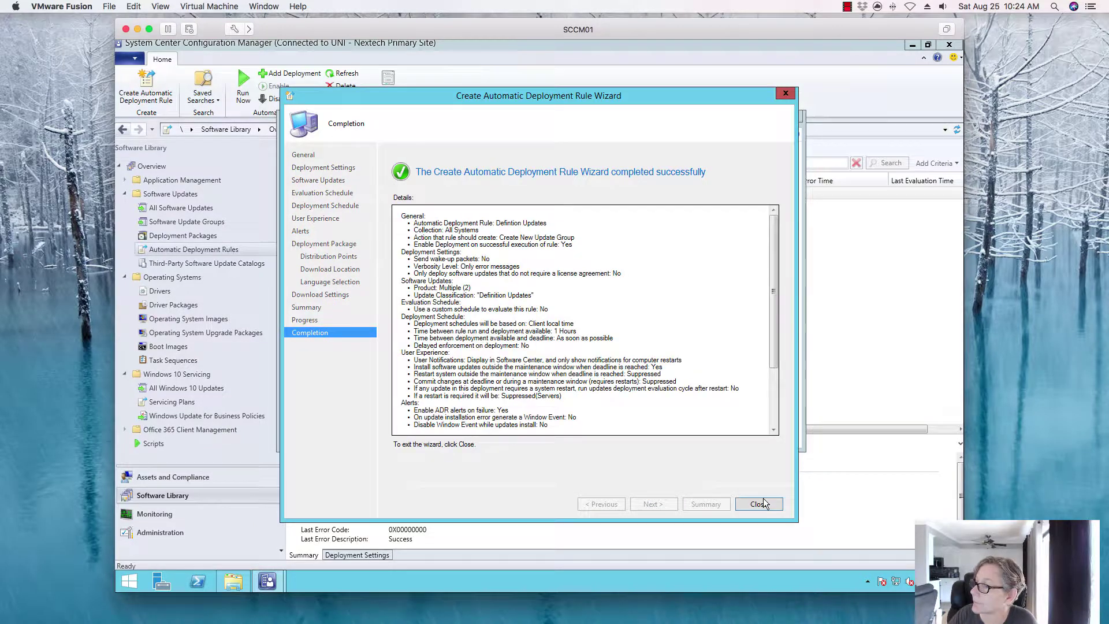
click(759, 503)
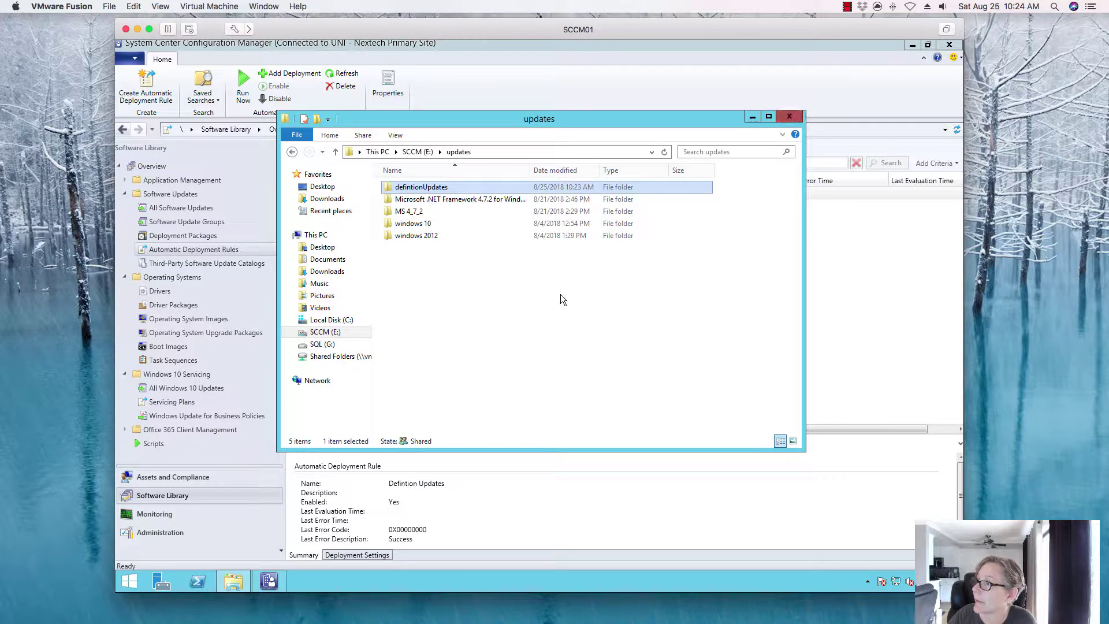
Step: Return to the Configuration Manager console and open the Monitoring workspace
key(alt+Tab)
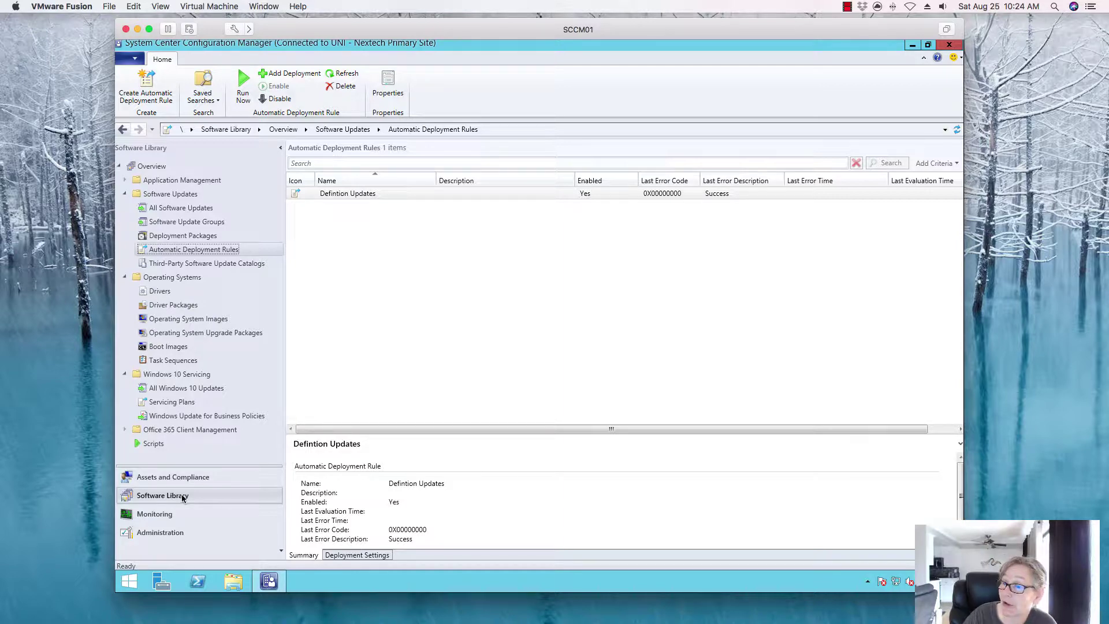
click(175, 514)
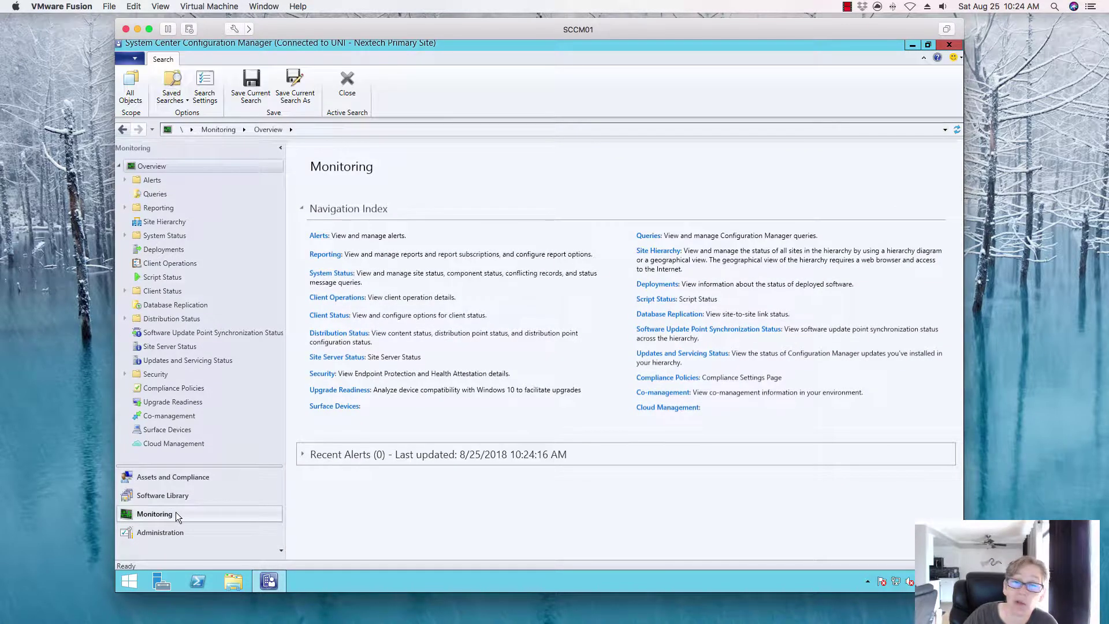